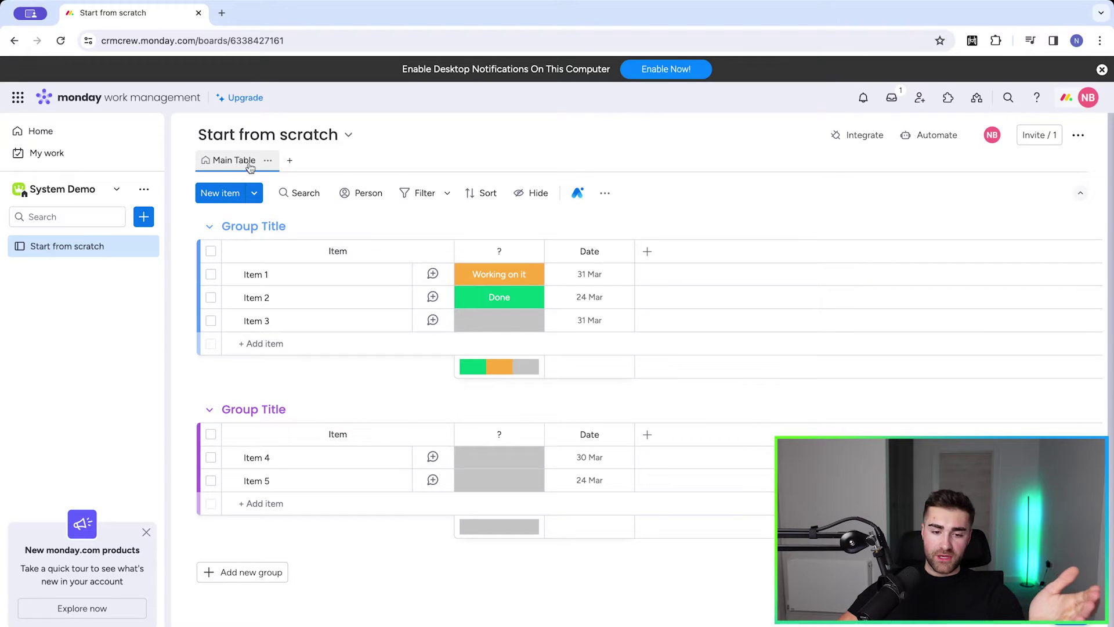
Search the full collection of board views for "form" and add the essential Form view to the board.
left_click(292, 166)
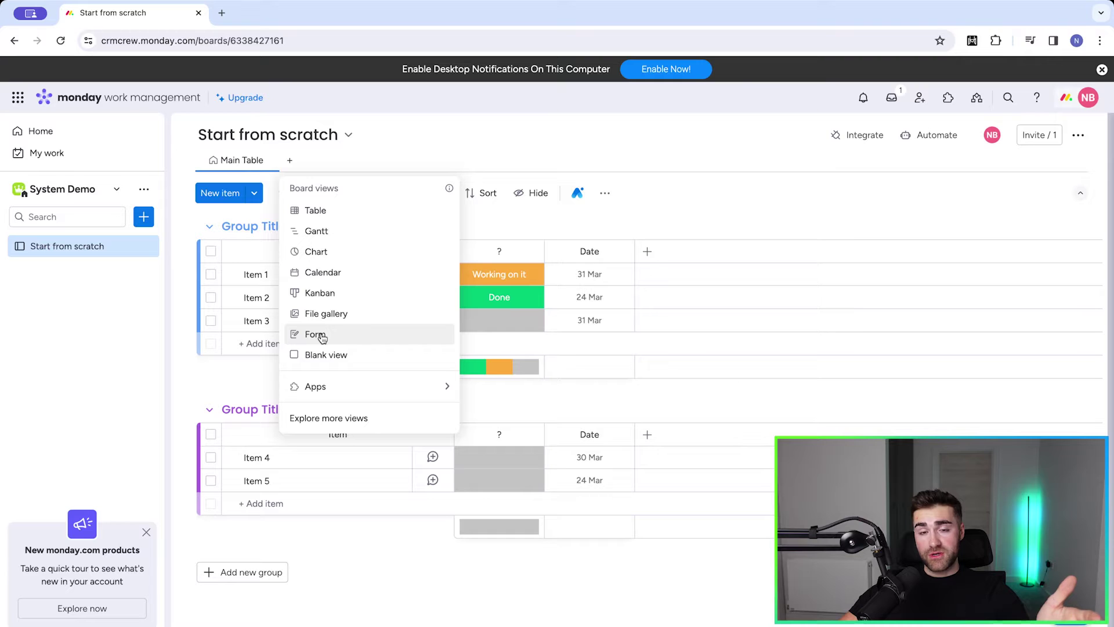
left_click(328, 418)
type("form")
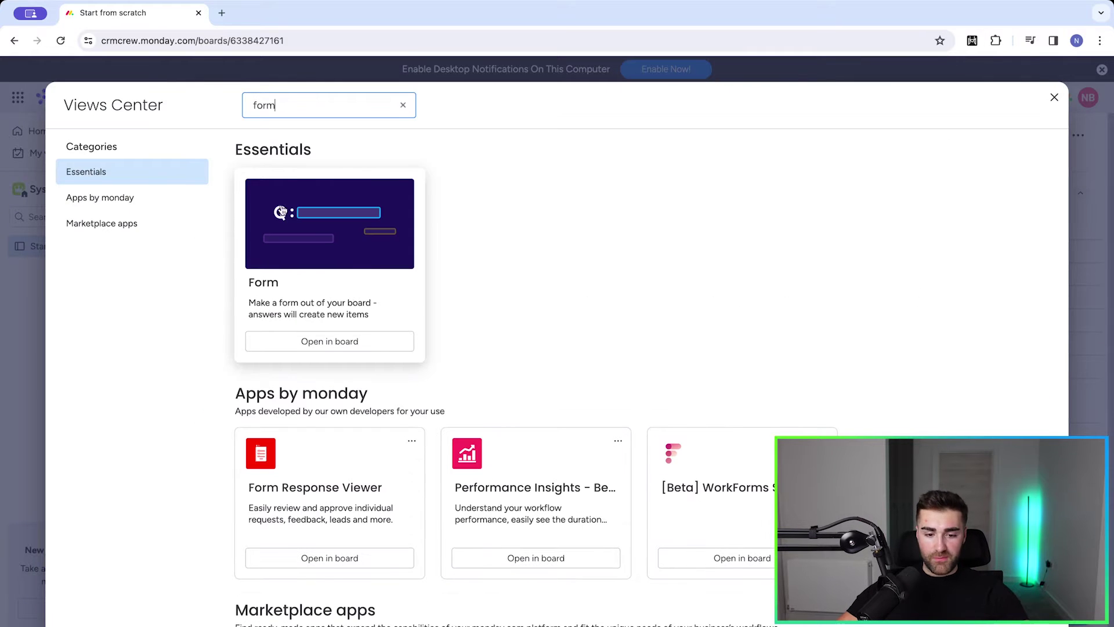
left_click(311, 341)
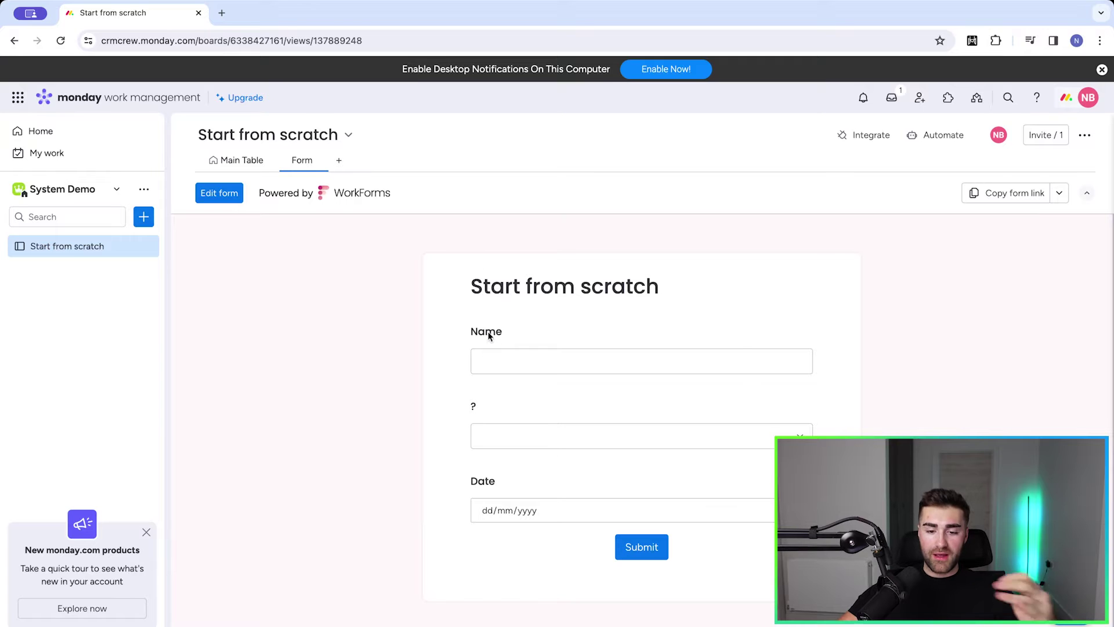
Compare the board's main table with the new form, and open the form for editing.
left_click(222, 158)
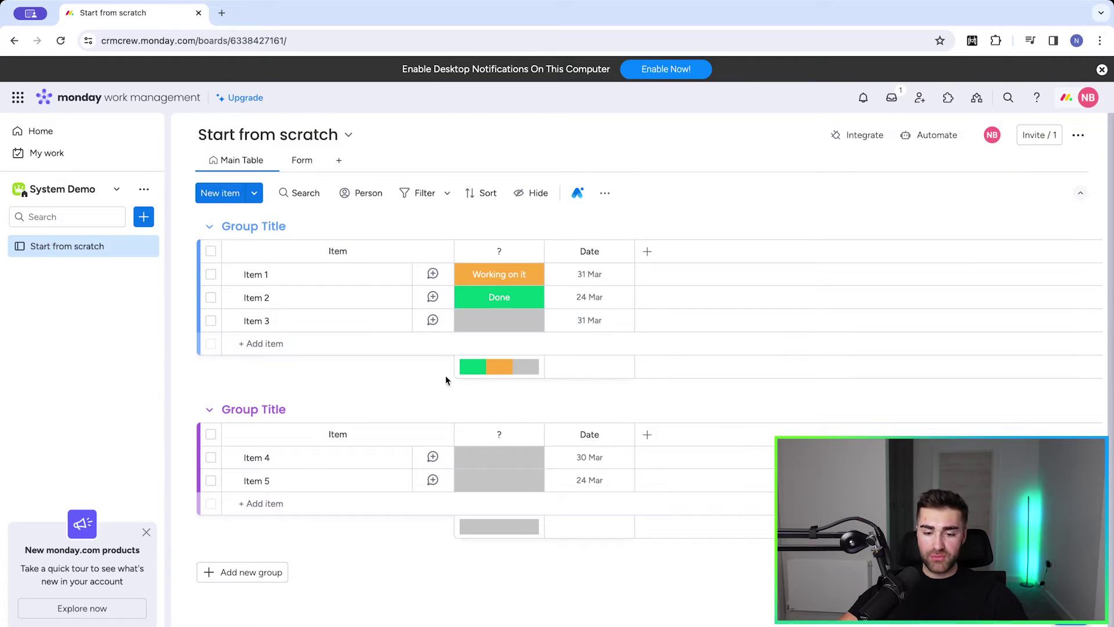
left_click(305, 161)
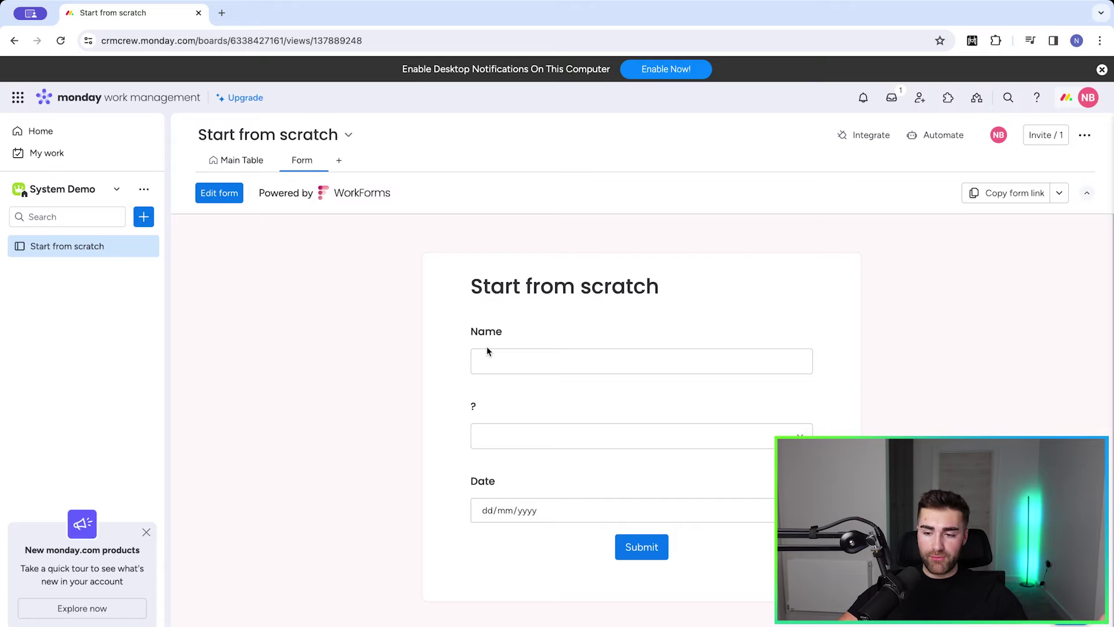
left_click(220, 193)
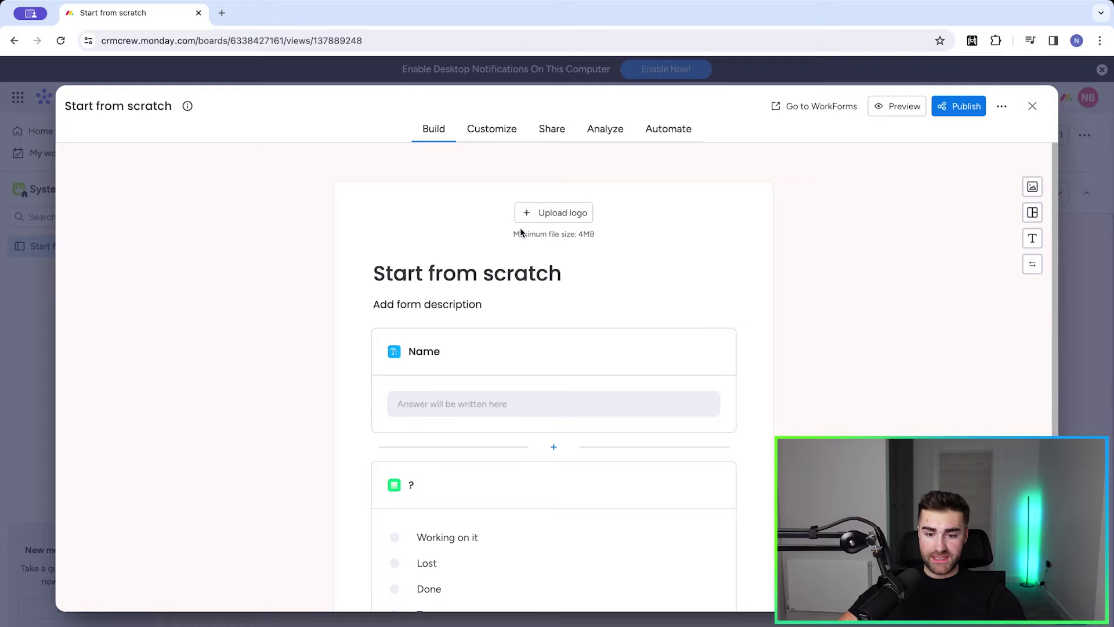
Replace the form's title with "Lead Capture Form", leaving the description blank.
left_click(457, 267)
key("super+a")
key("BackSpace")
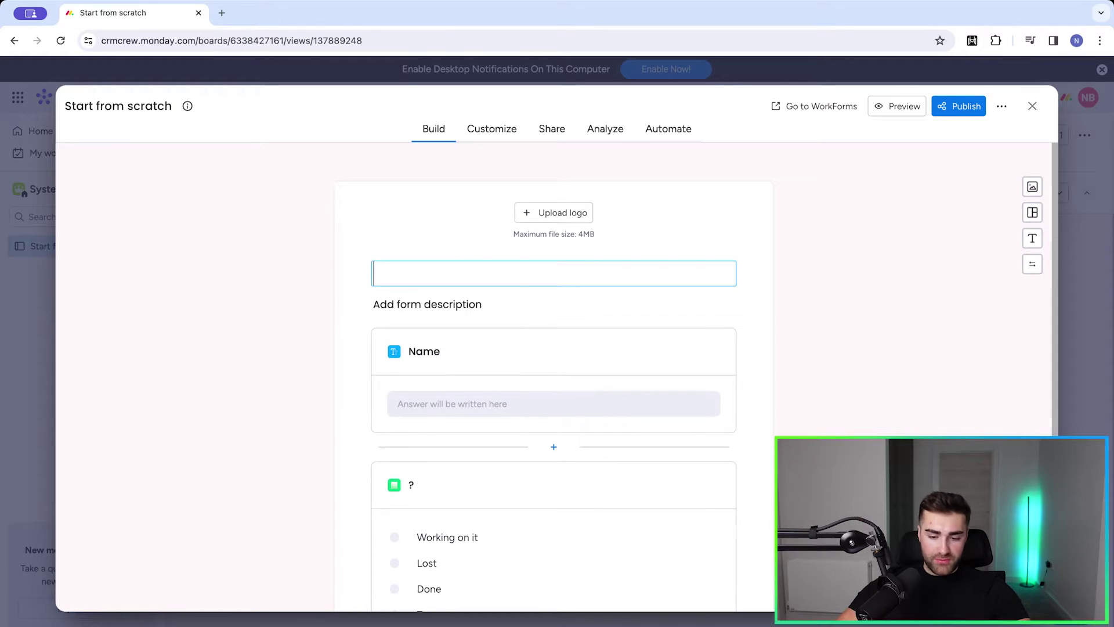
type("Lead C")
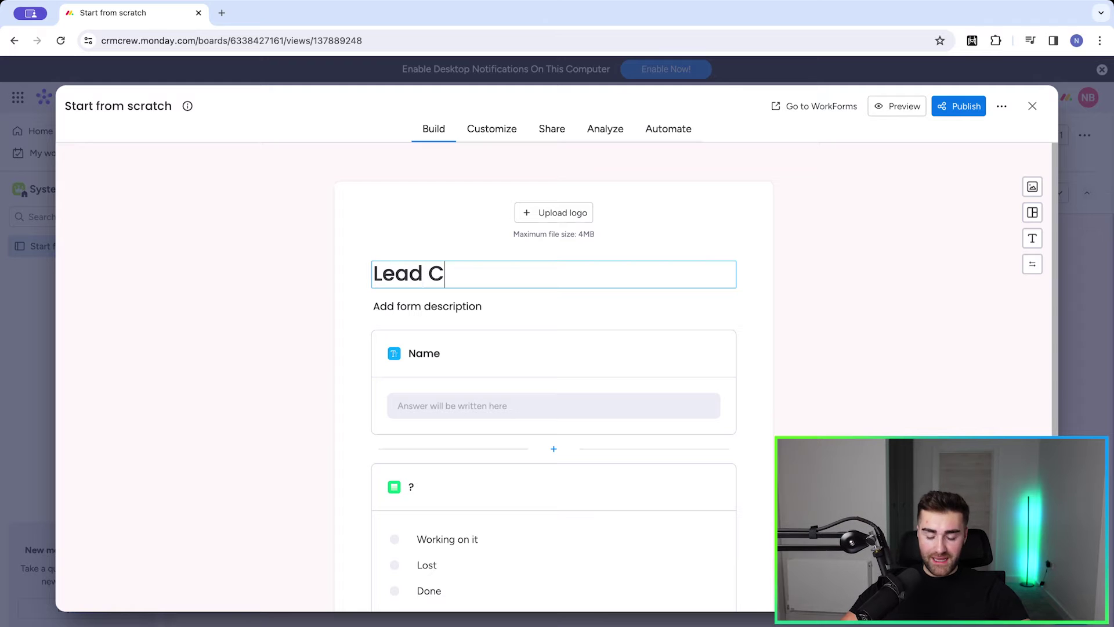
type("apture Form")
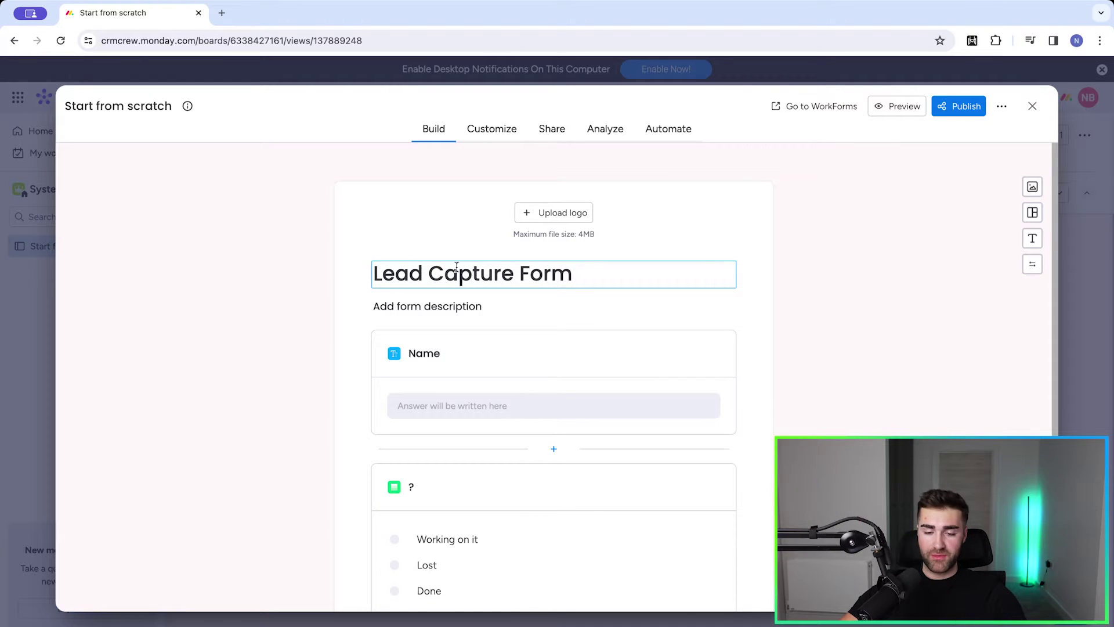
left_click(487, 243)
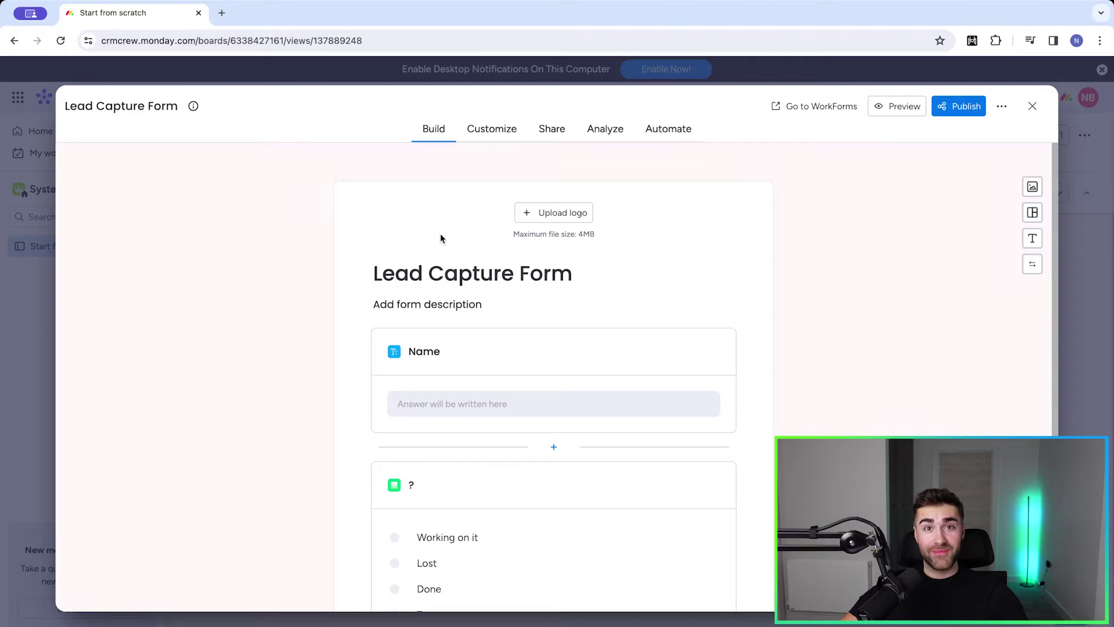
left_click(441, 305)
left_click(216, 385)
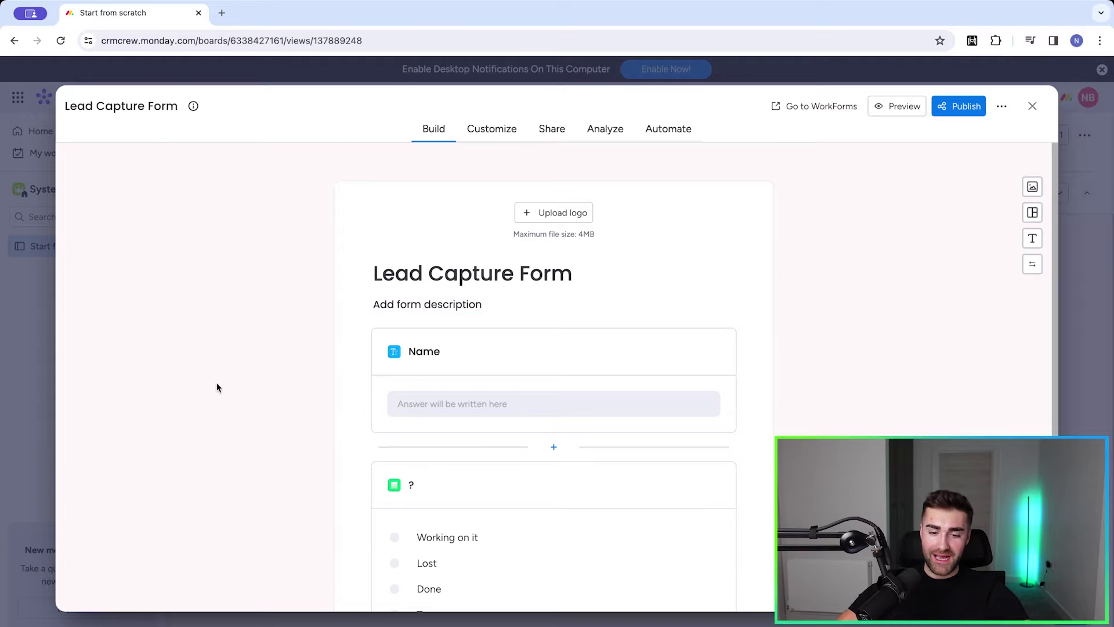
Hide the Name question on the form and move it below the Date question.
scroll(597, 283, "down", 2)
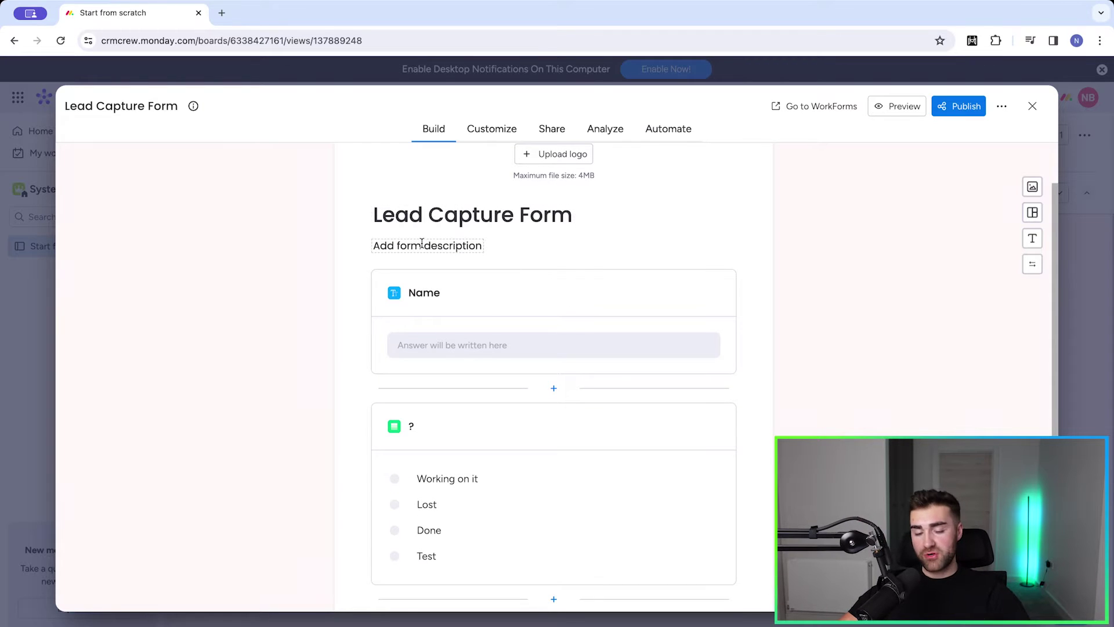
scroll(495, 294, "down", 3)
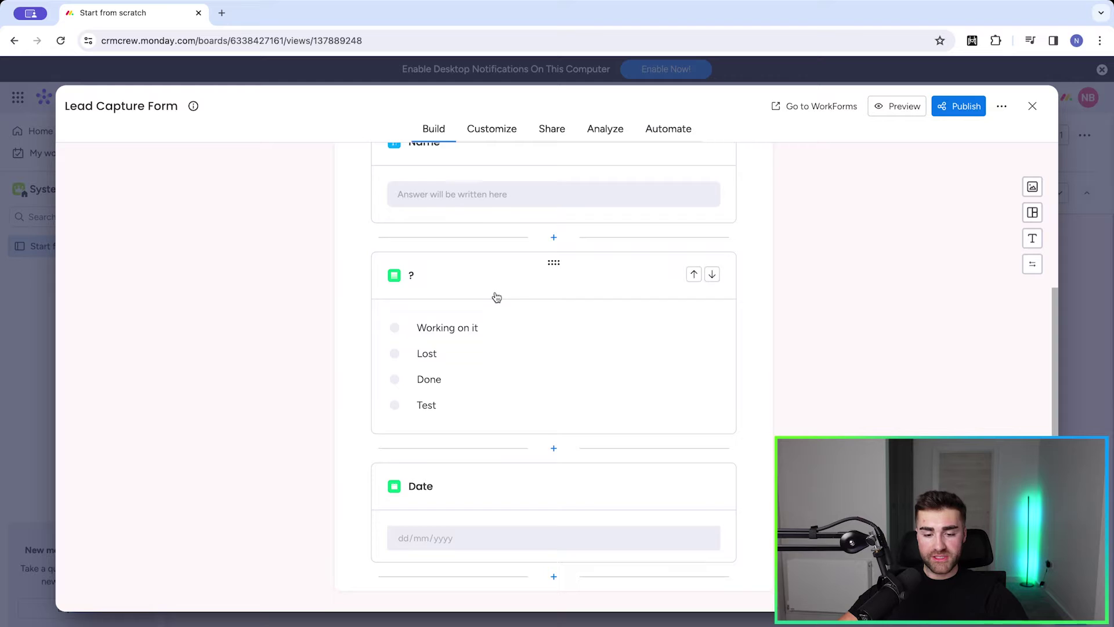
scroll(495, 293, "up", 2)
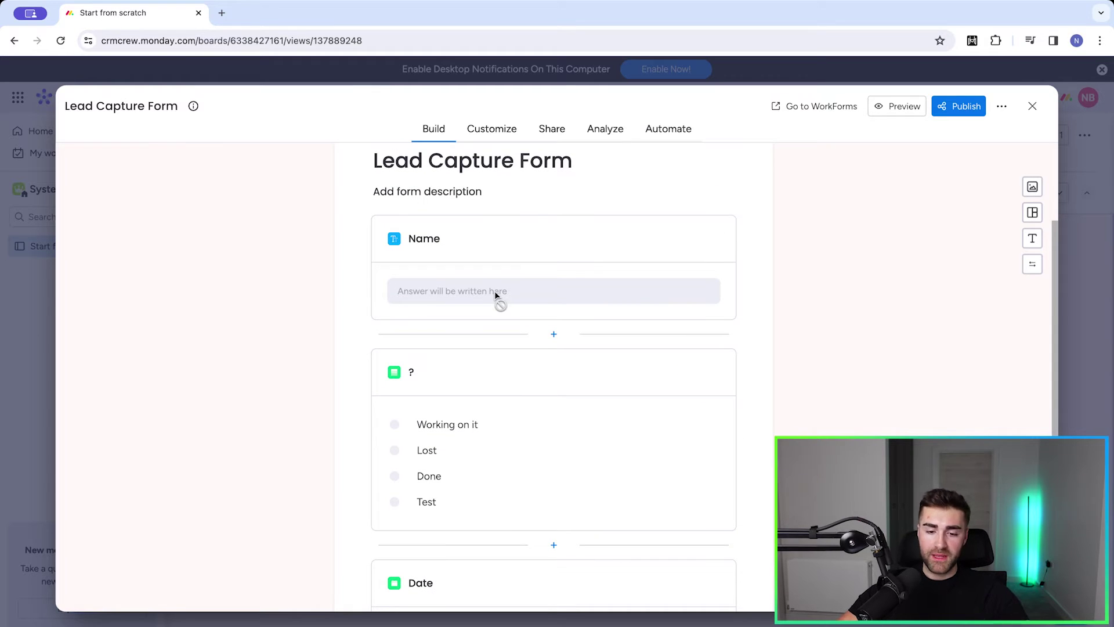
left_click(488, 242)
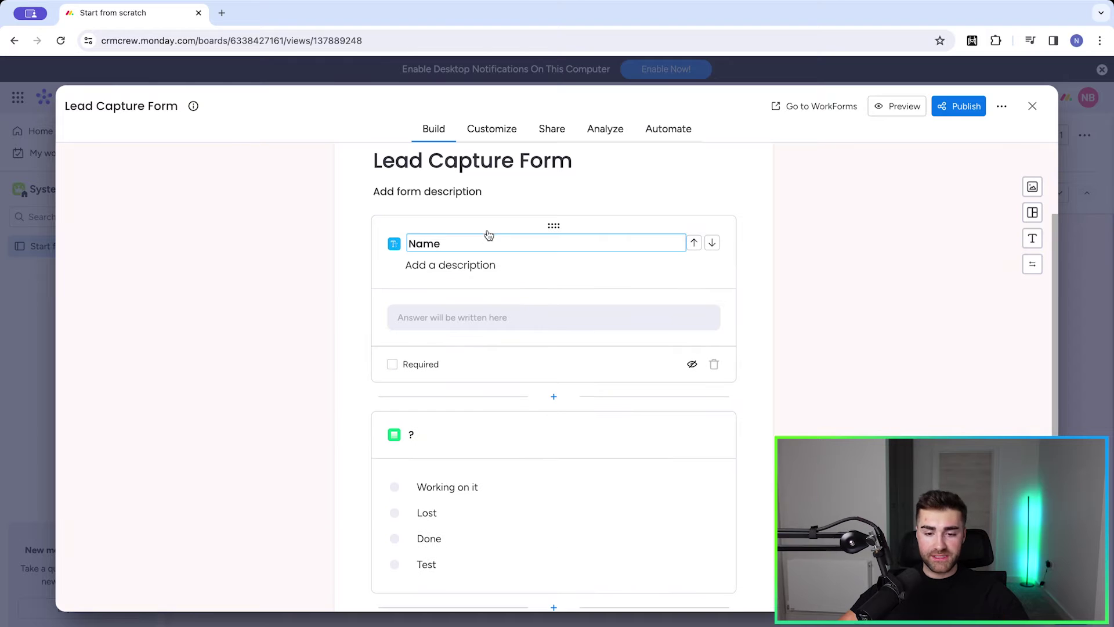
left_click(692, 366)
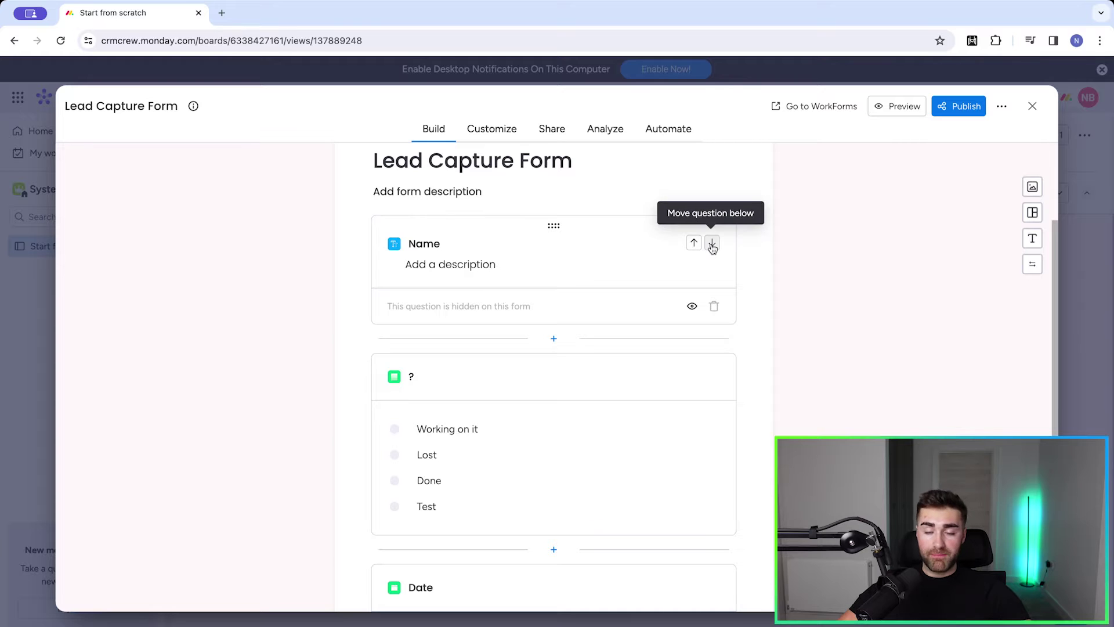
left_click(712, 244)
scroll(662, 443, "down", 2)
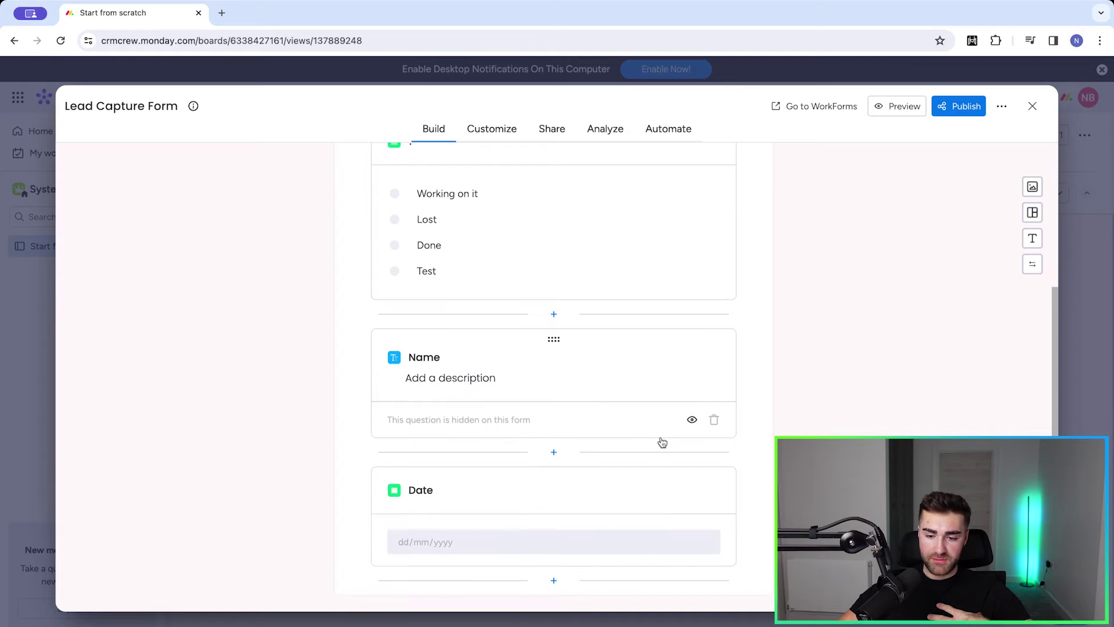
left_click(712, 357)
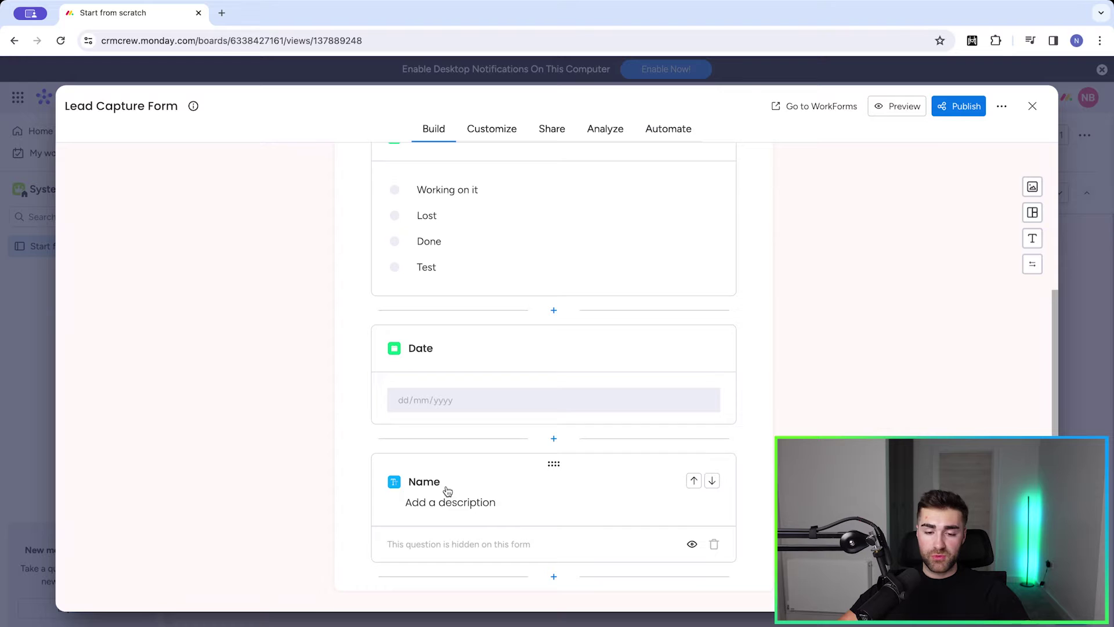
Rename the "?" status question to "What Service Are You Interested In?".
scroll(447, 491, "up", 3)
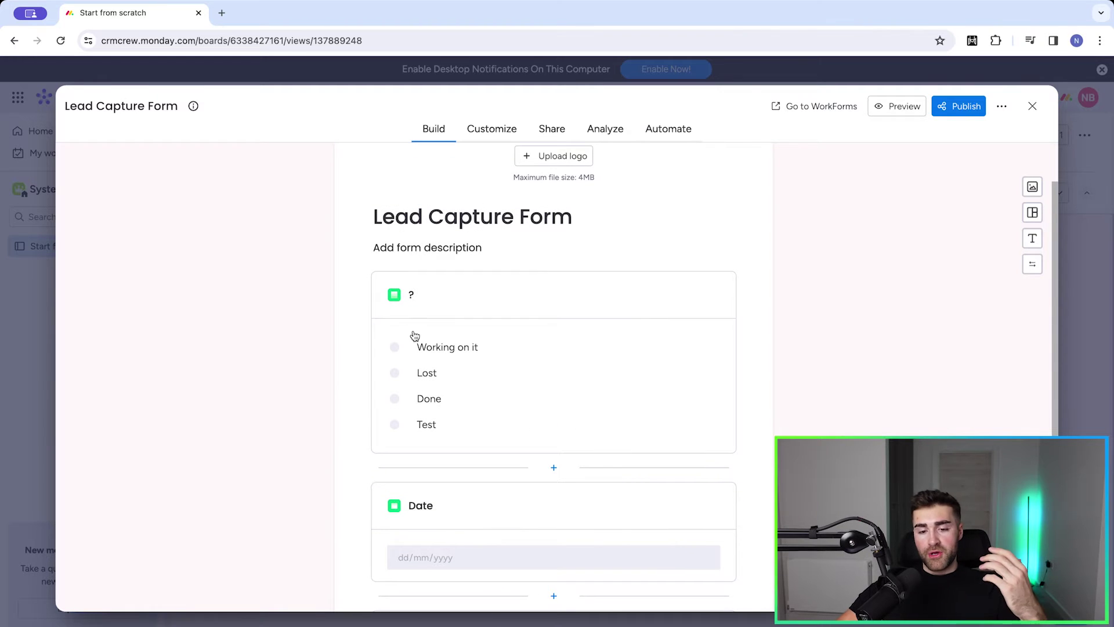
left_click(414, 296)
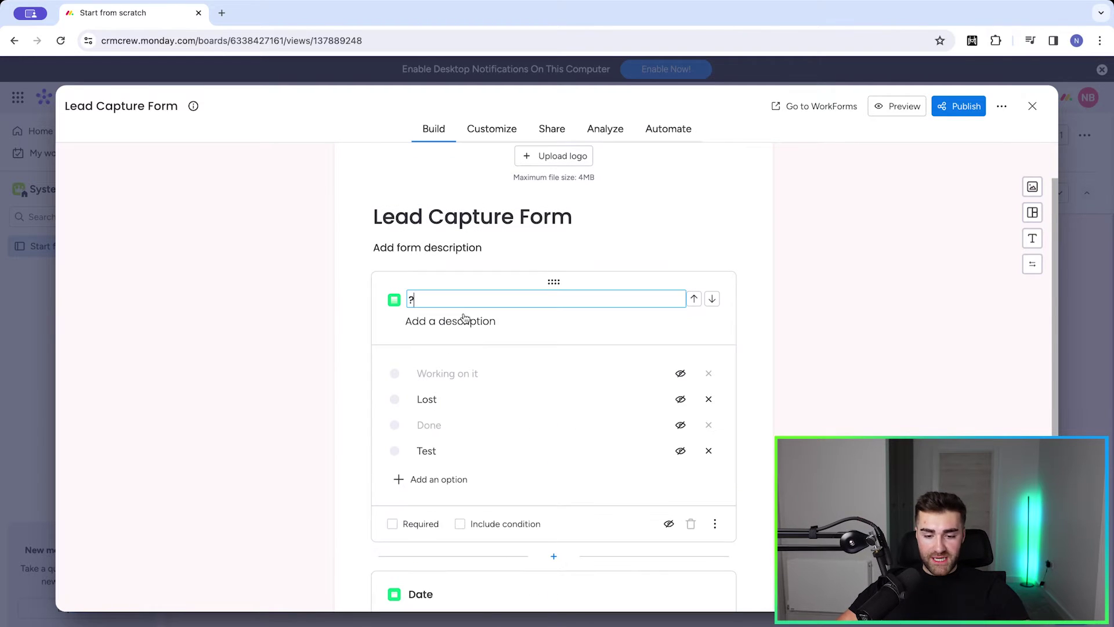
scroll(467, 348, "down", 1)
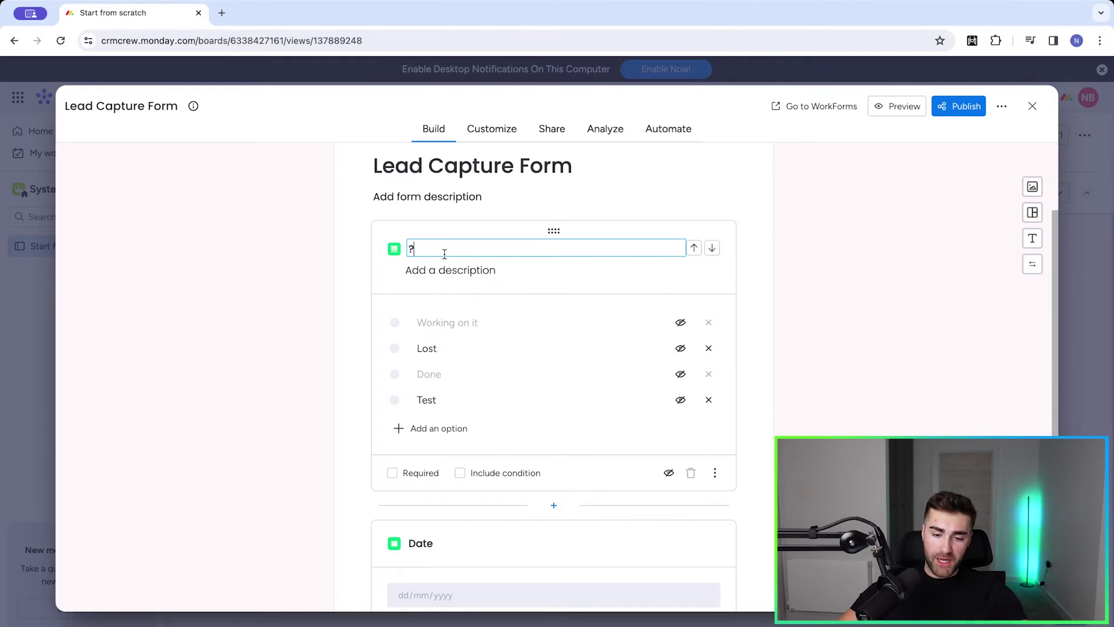
key("BackSpace")
type("Wh")
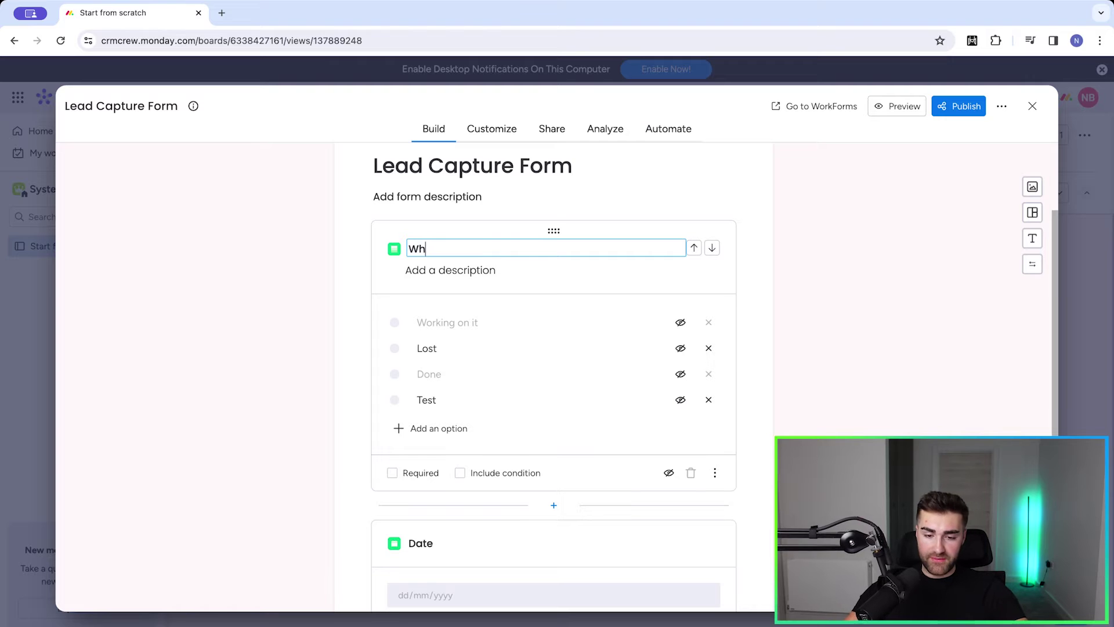
type("at Service A")
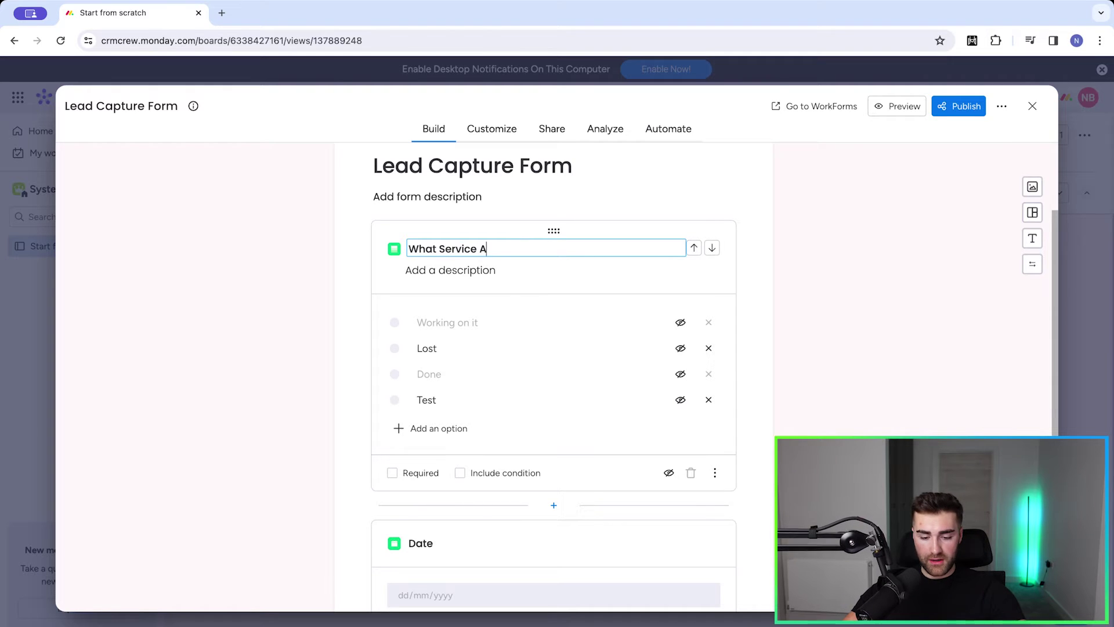
type("re You Intered ")
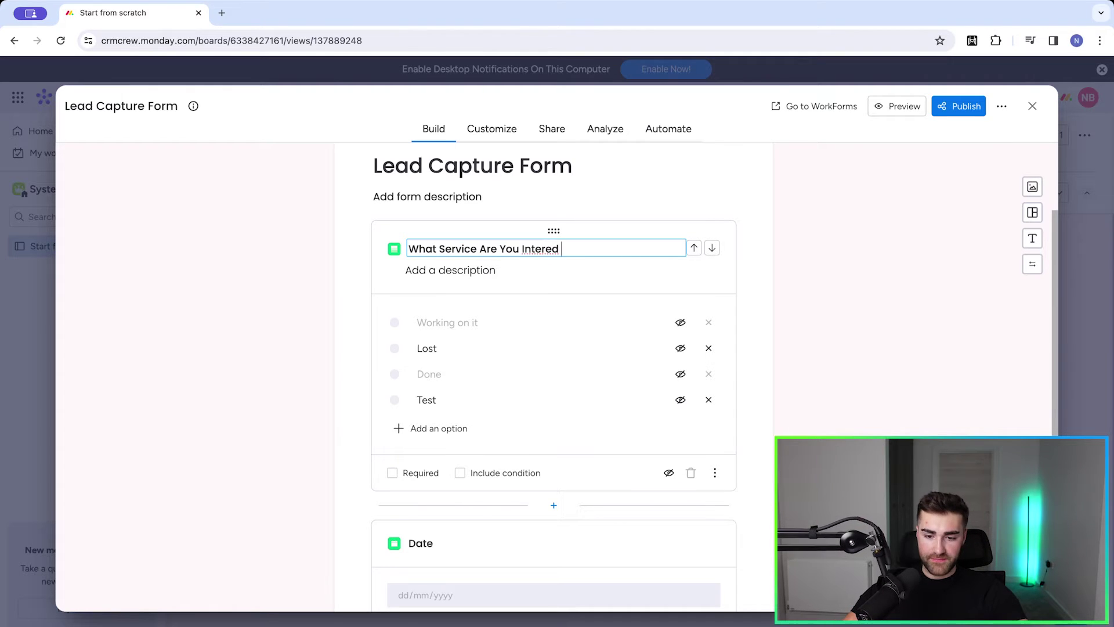
type("ested In?")
left_click(301, 305)
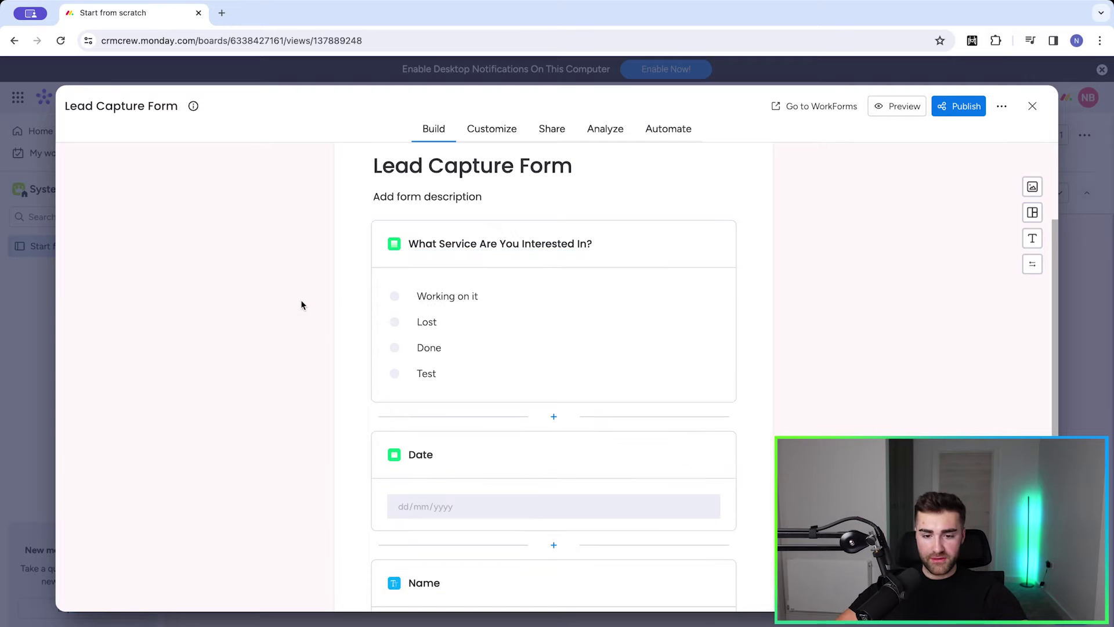
Add the answer option "Example #1" to the question about the service of interest.
left_click(435, 295)
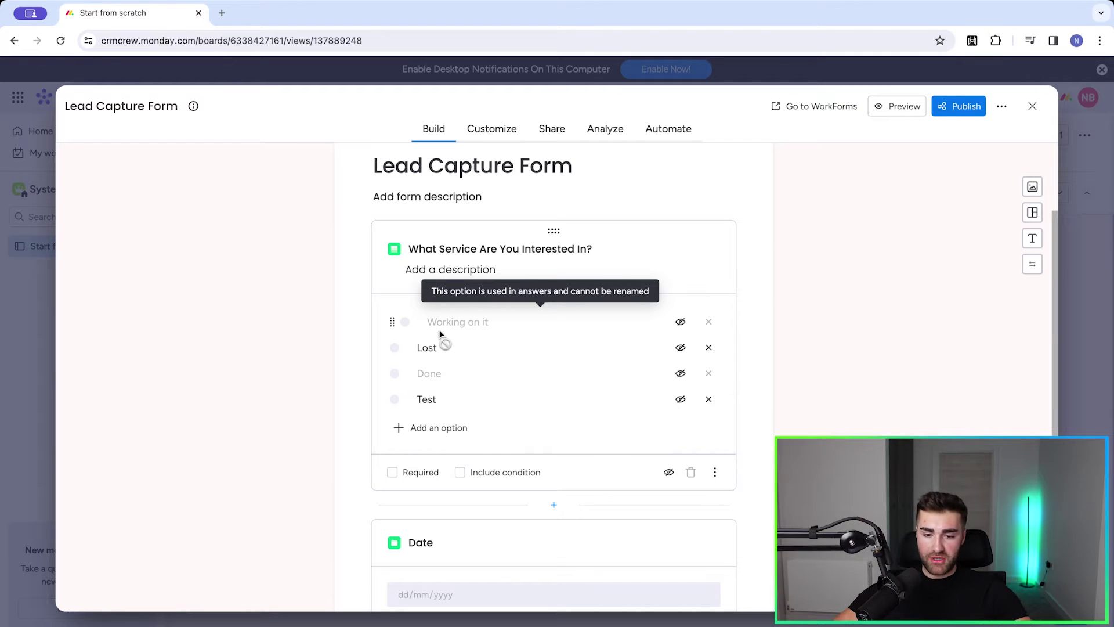
left_click(680, 323)
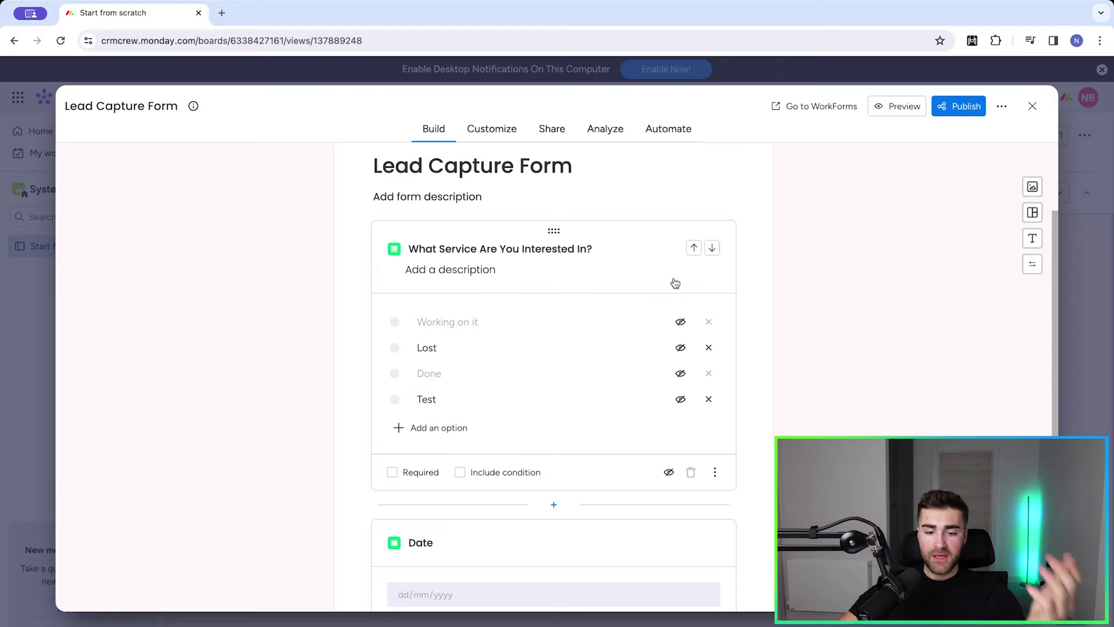
left_click(456, 429)
type("Example #1")
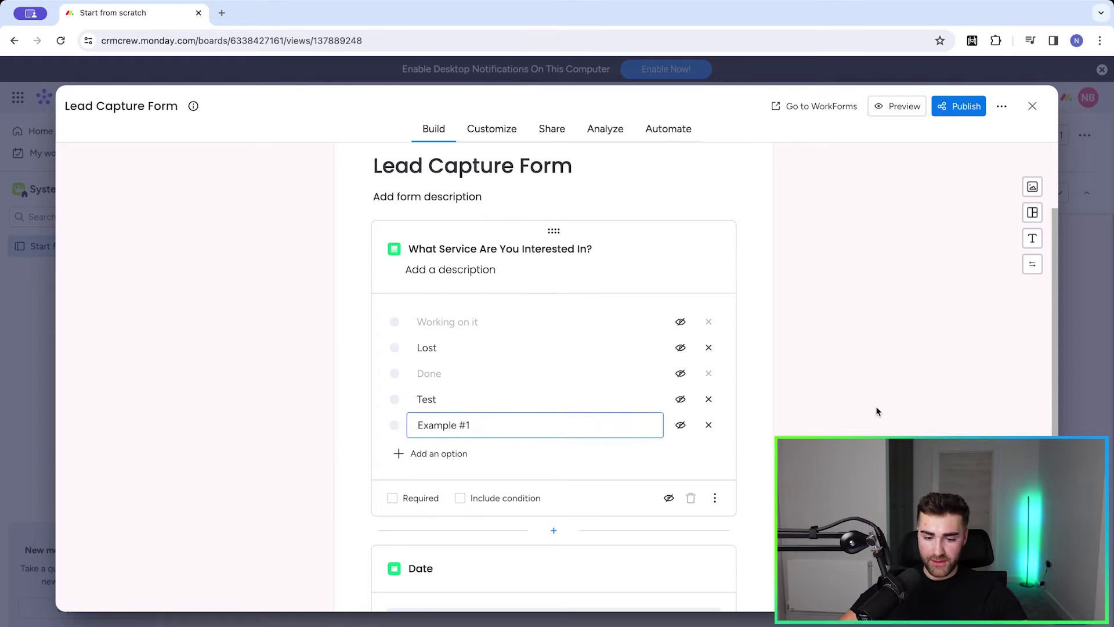
left_click(875, 410)
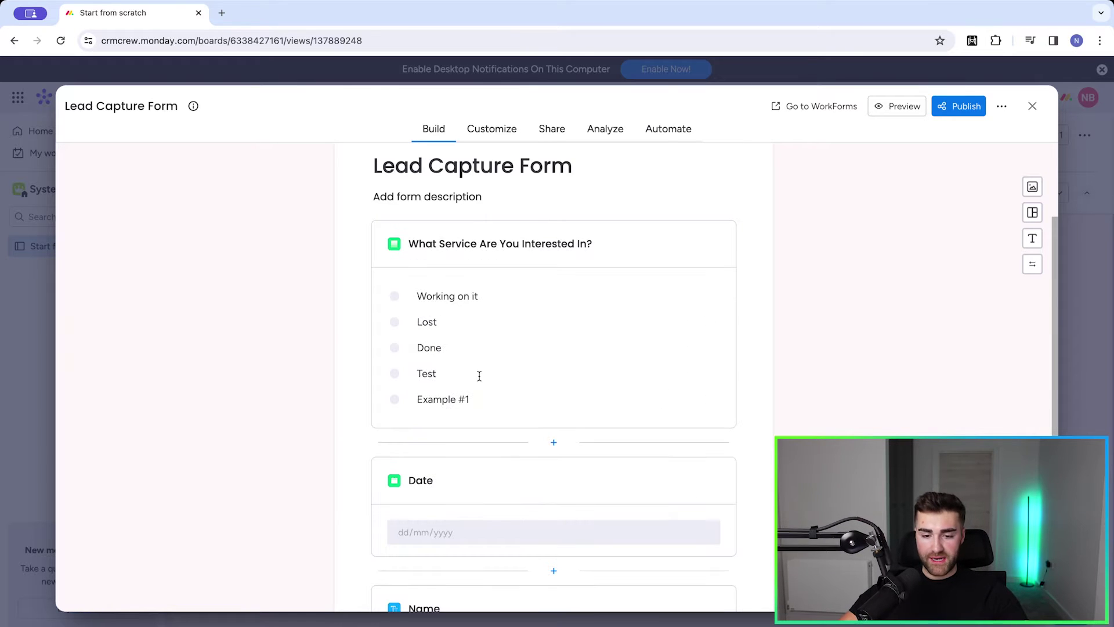
Make the "What Service Are You Interested In?" question required.
left_click(470, 298)
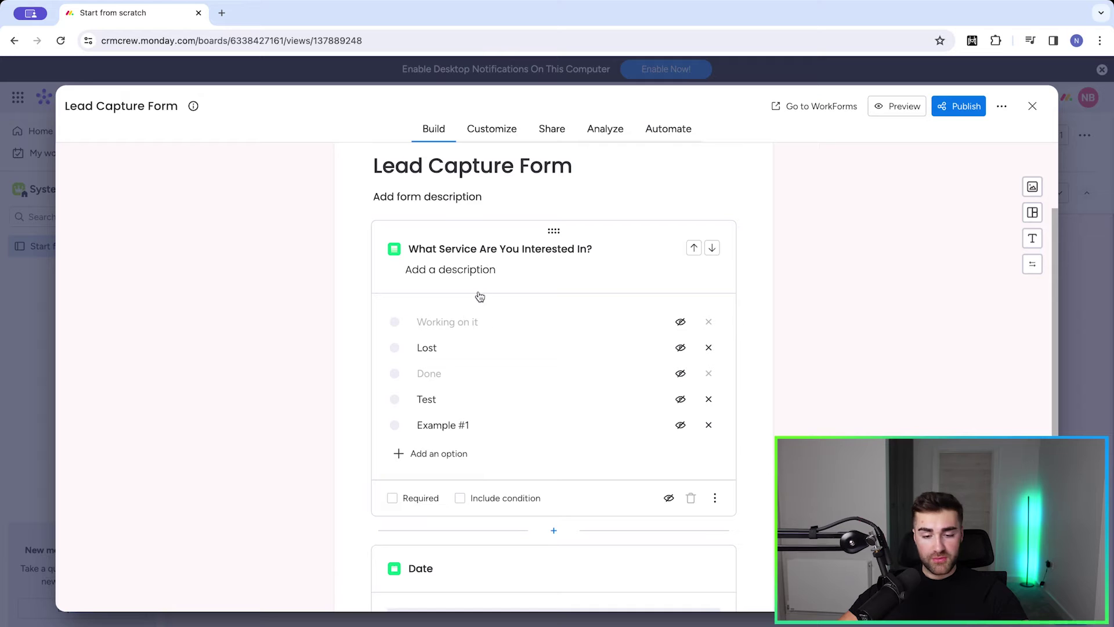
scroll(509, 299, "down", 1)
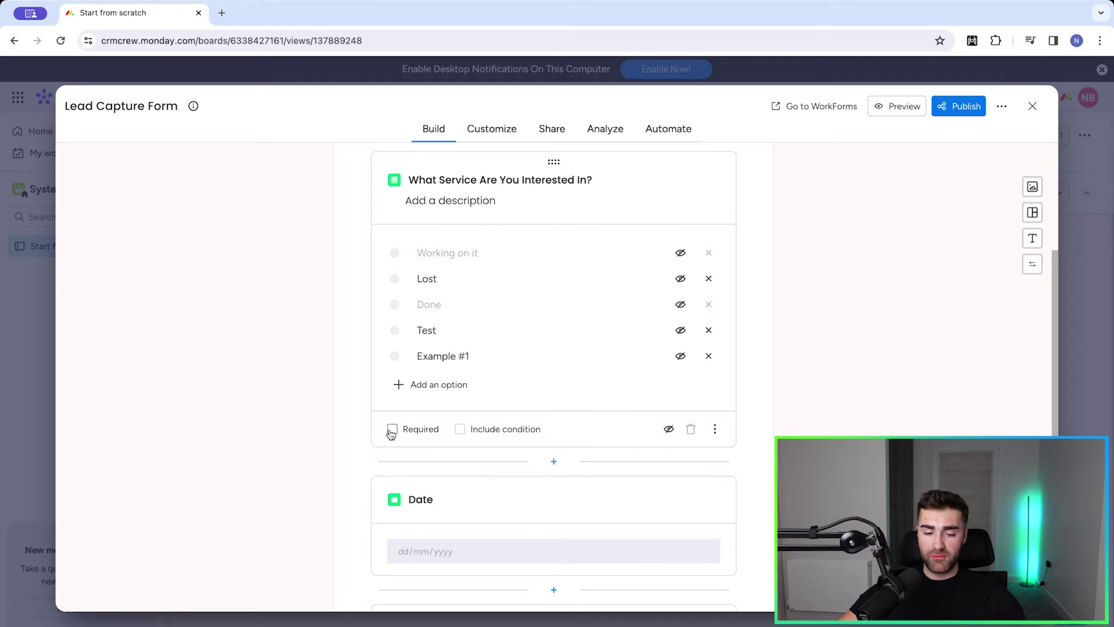
left_click(393, 430)
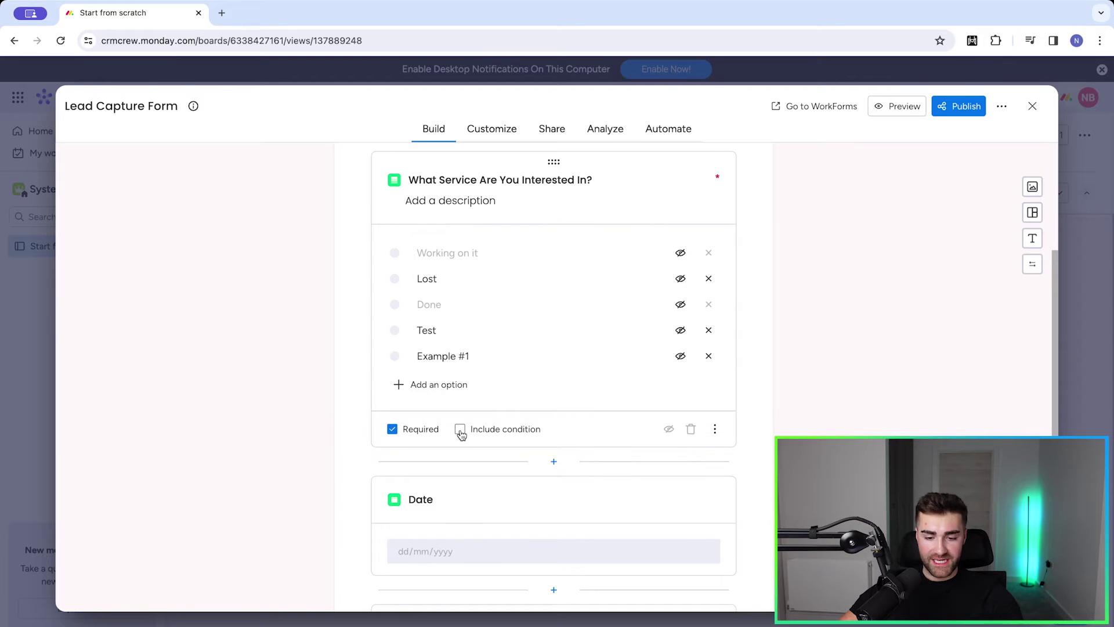
Include a condition on the service question and choose "Working on it" as the answer that triggers it.
left_click(460, 430)
scroll(597, 443, "down", 1)
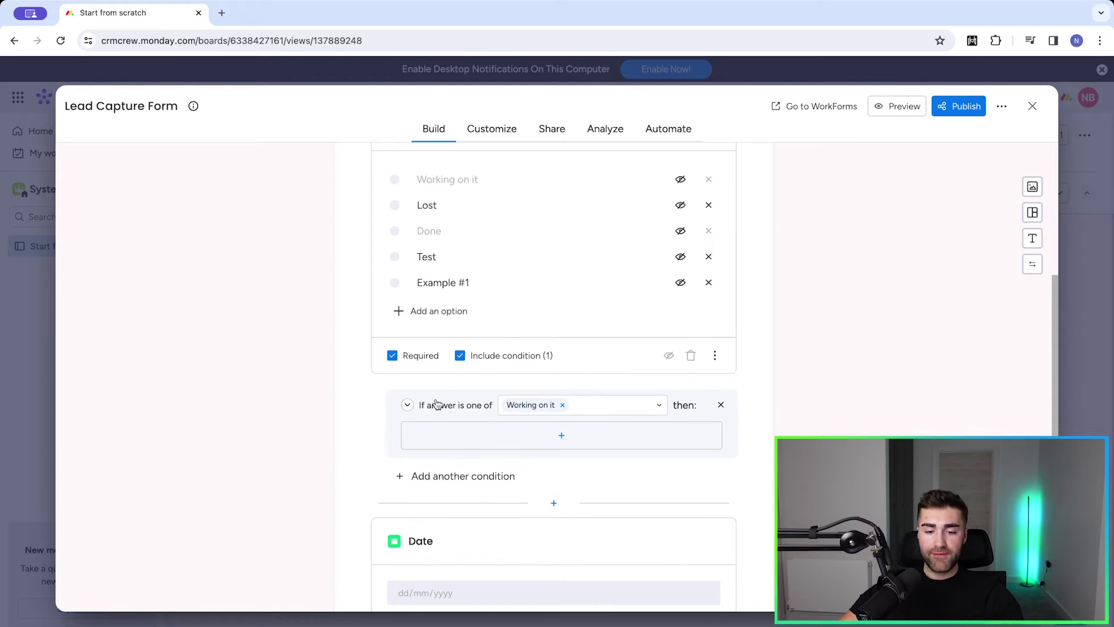
left_click(563, 405)
left_click(555, 409)
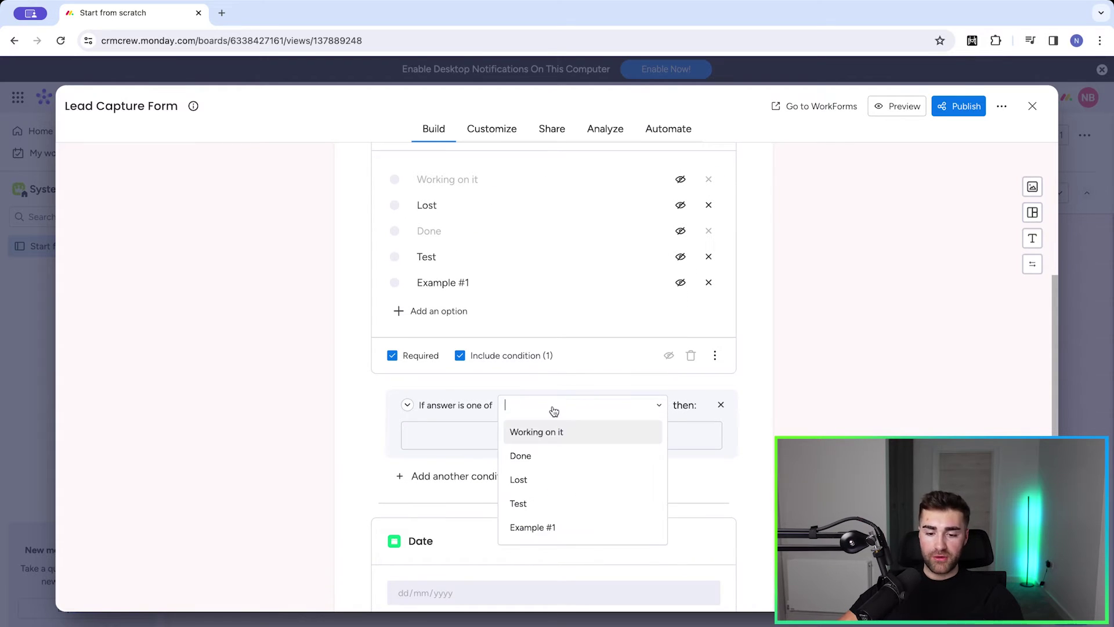
left_click(542, 438)
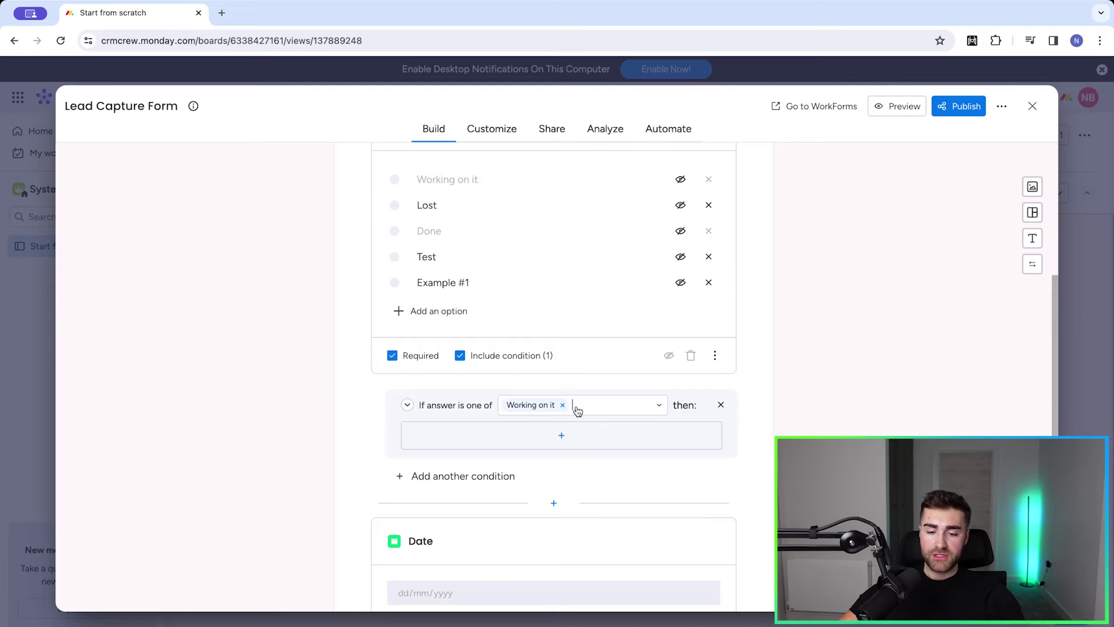
Add "Example #1" as a second trigger answer for the service question's condition and insert a long text question under it.
left_click(605, 403)
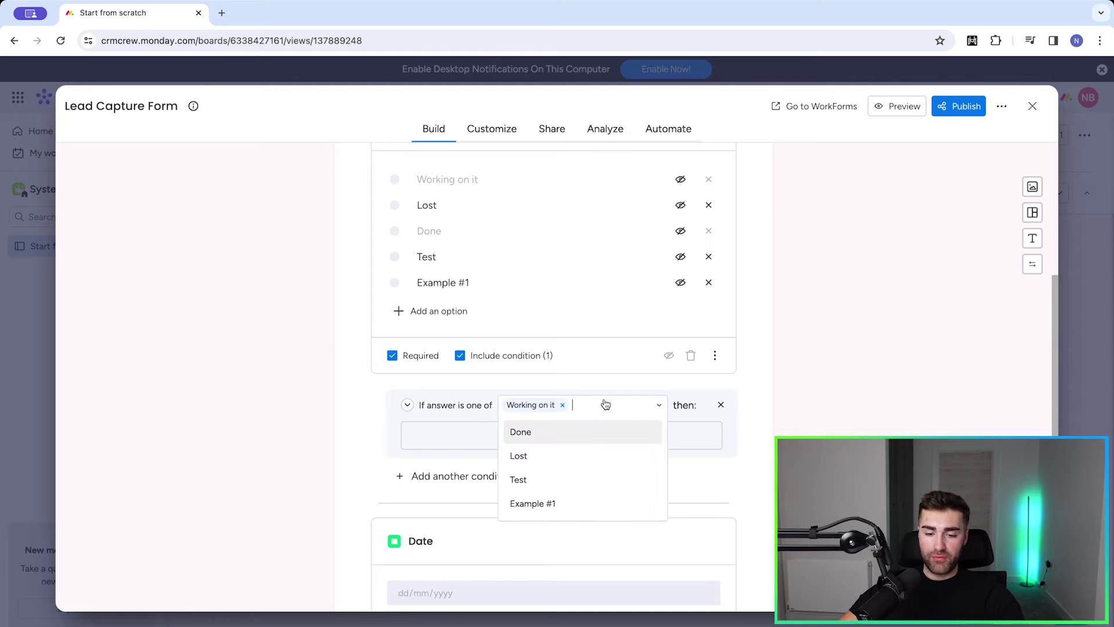
left_click(532, 504)
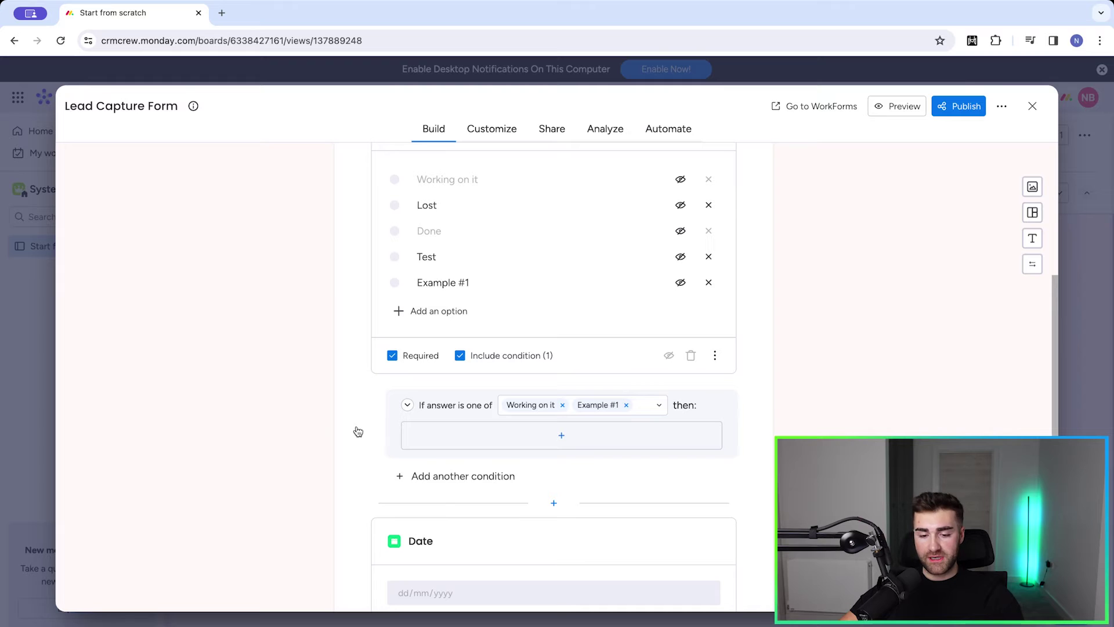
left_click(506, 439)
scroll(558, 347, "down", 3)
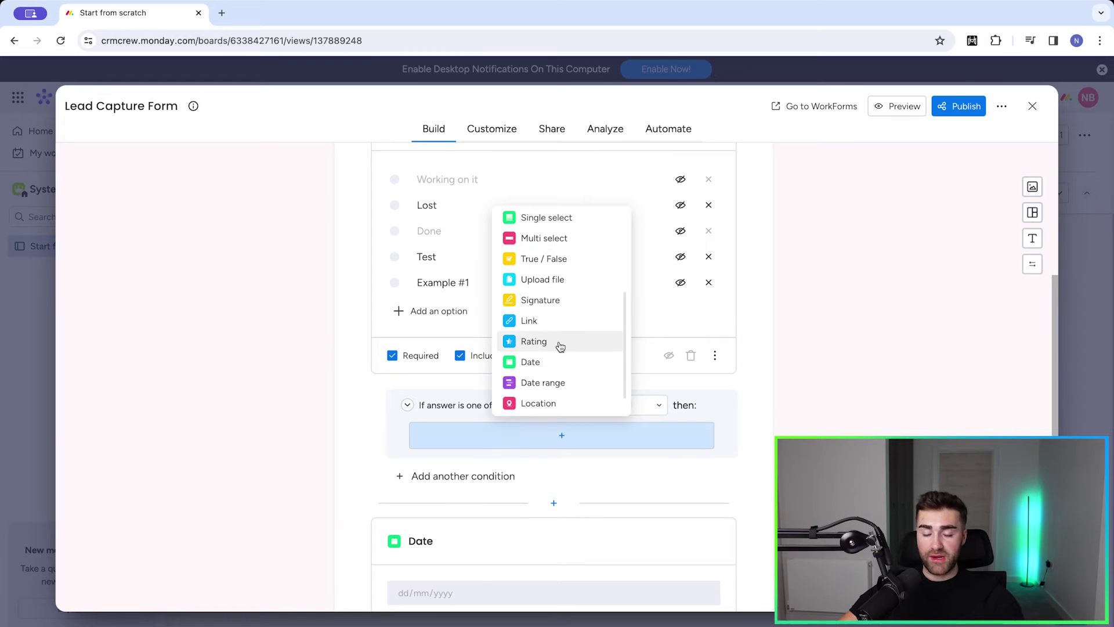
scroll(560, 347, "down", 1)
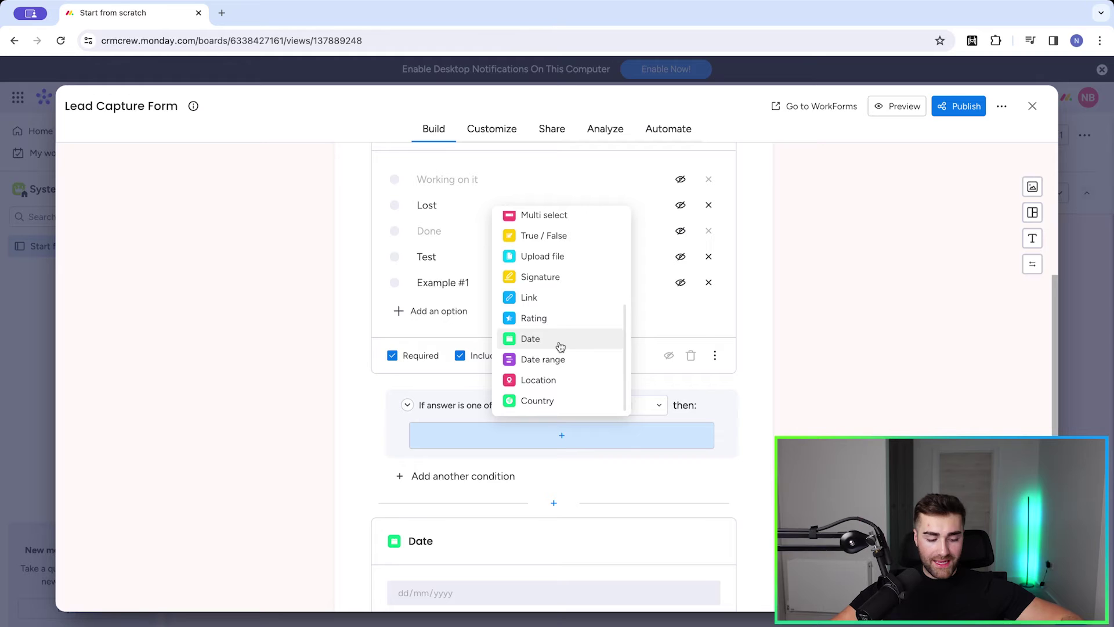
scroll(560, 346, "up", 4)
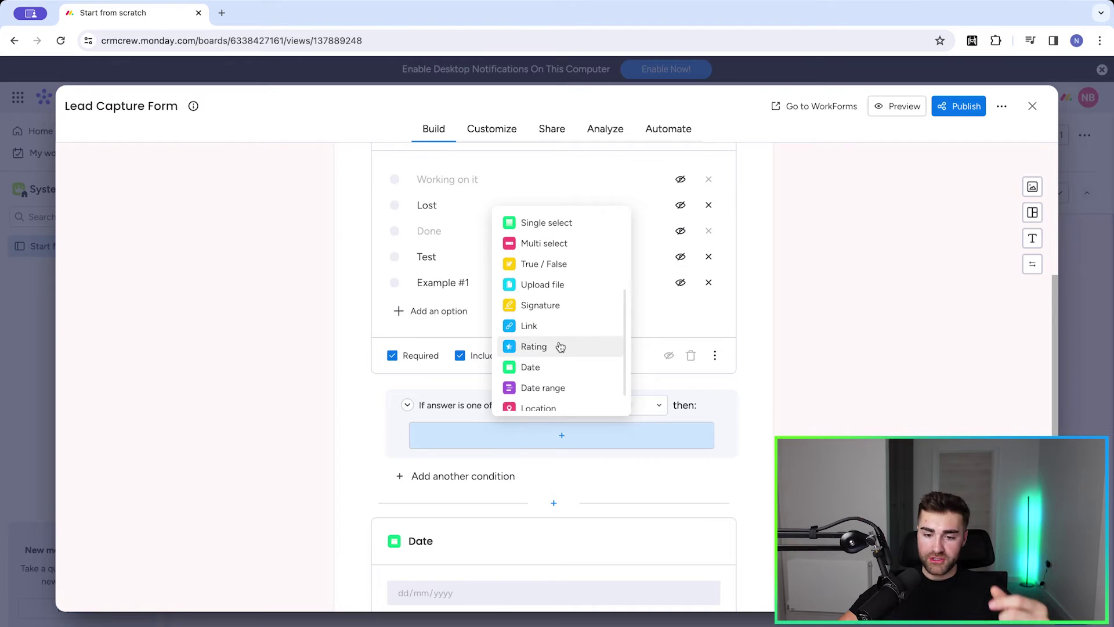
scroll(558, 325, "up", 2)
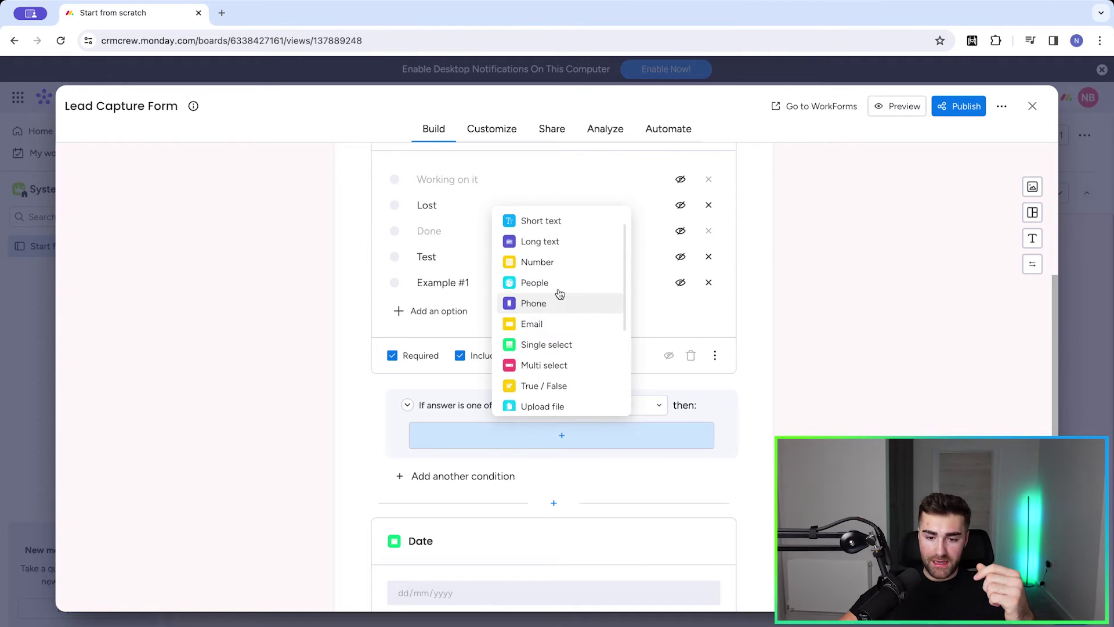
key("Escape")
left_click(534, 435)
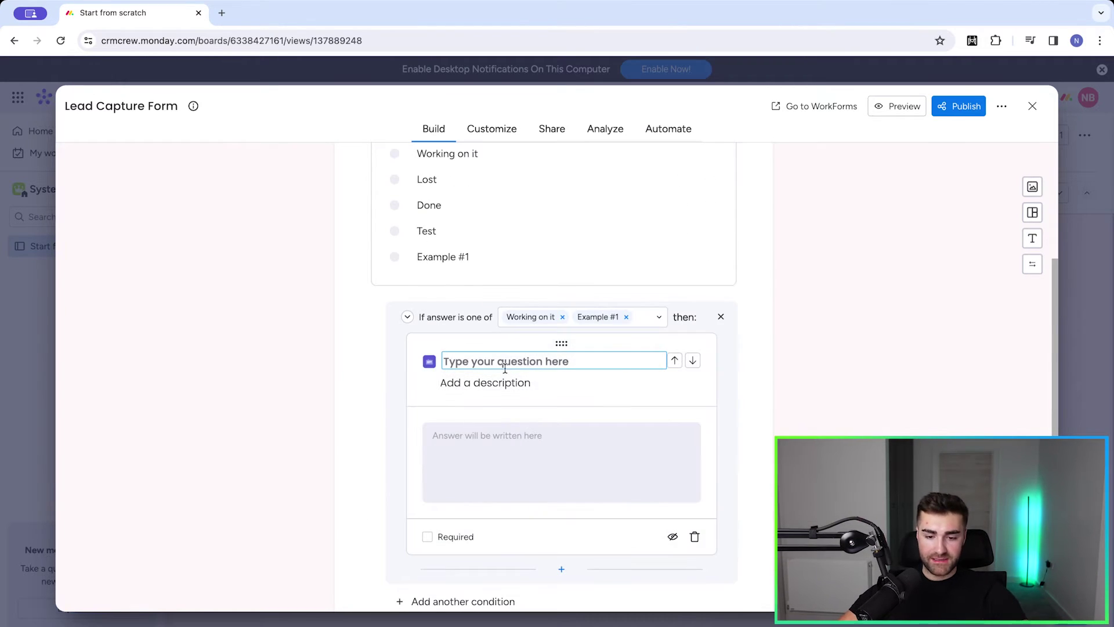
Title the conditional long text question "Why are you interested in this?".
type("Why are yo")
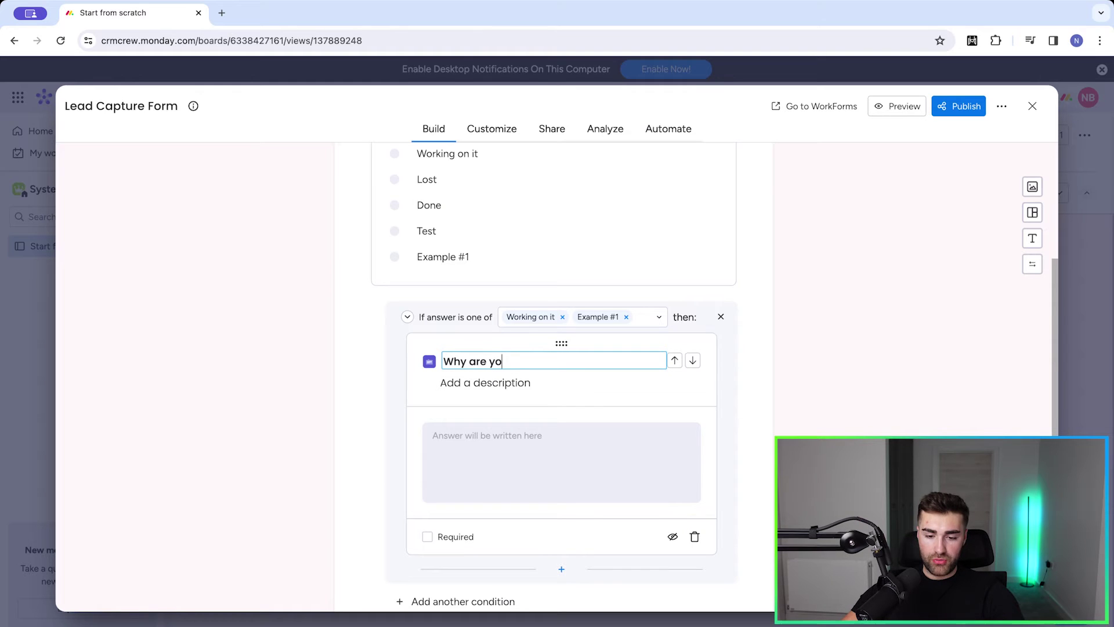
type("u interested in t")
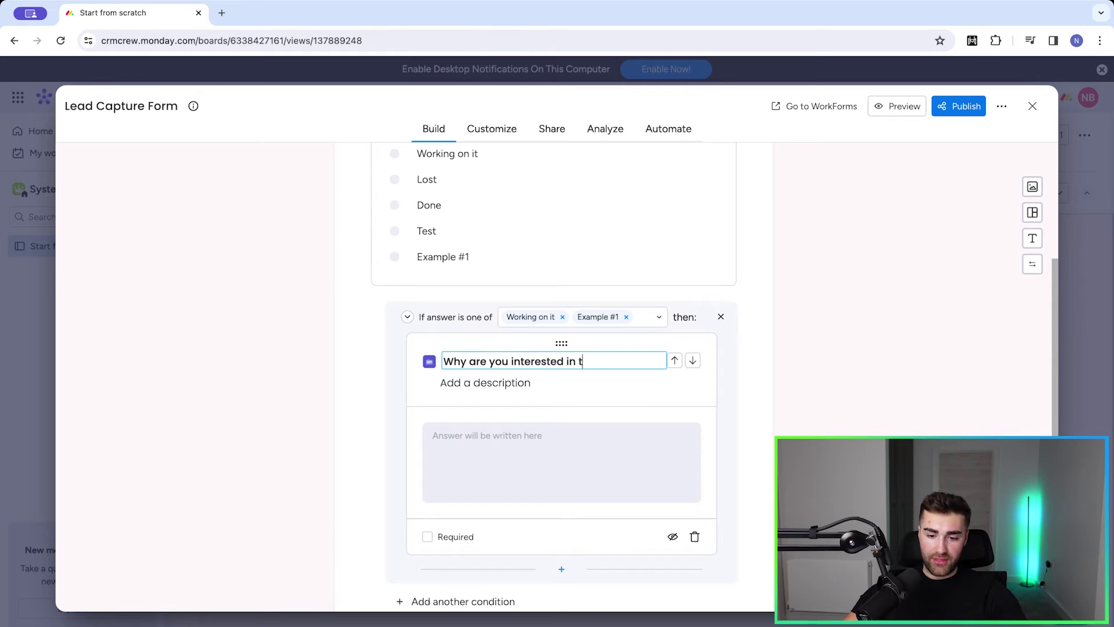
left_click(301, 368)
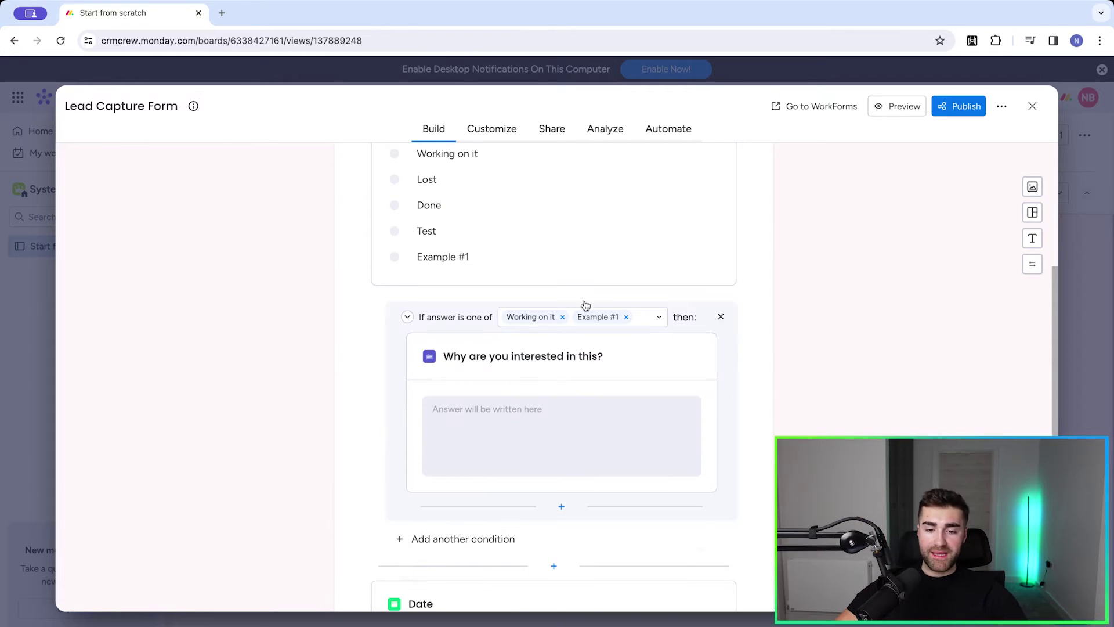
Make the conditional question "Why are you interested in this?" required.
scroll(587, 299, "up", 2)
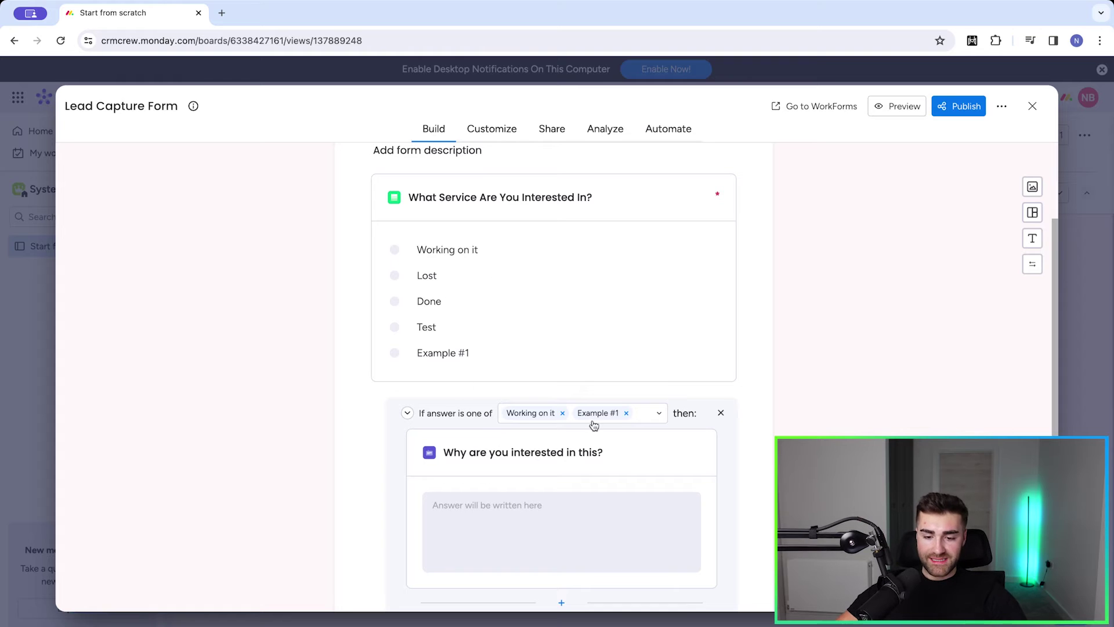
scroll(594, 426, "down", 2)
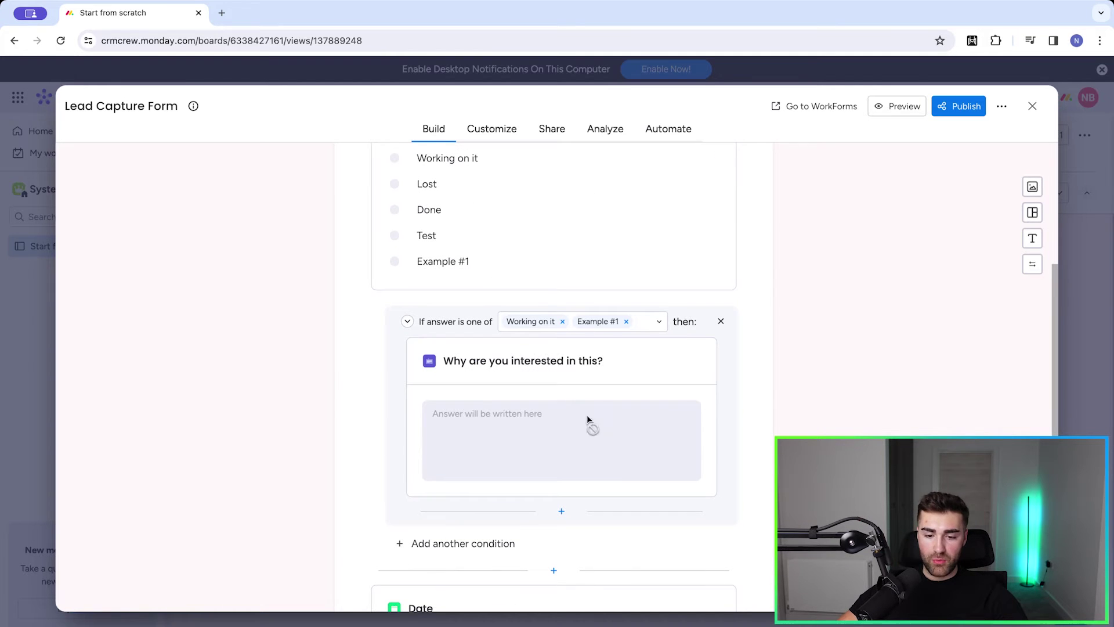
left_click(532, 355)
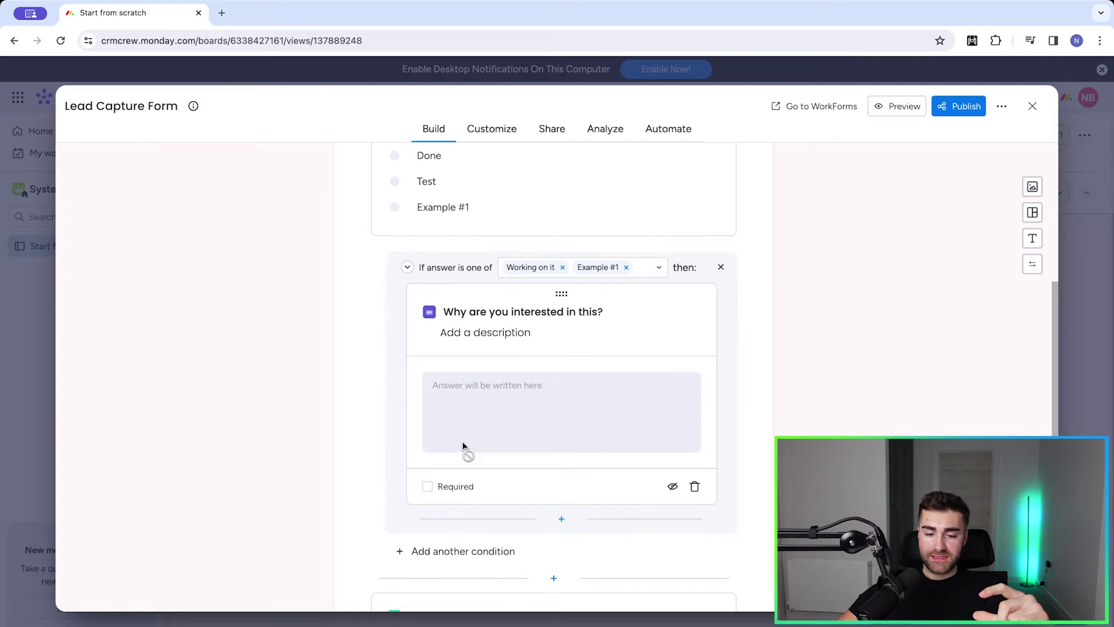
left_click(427, 487)
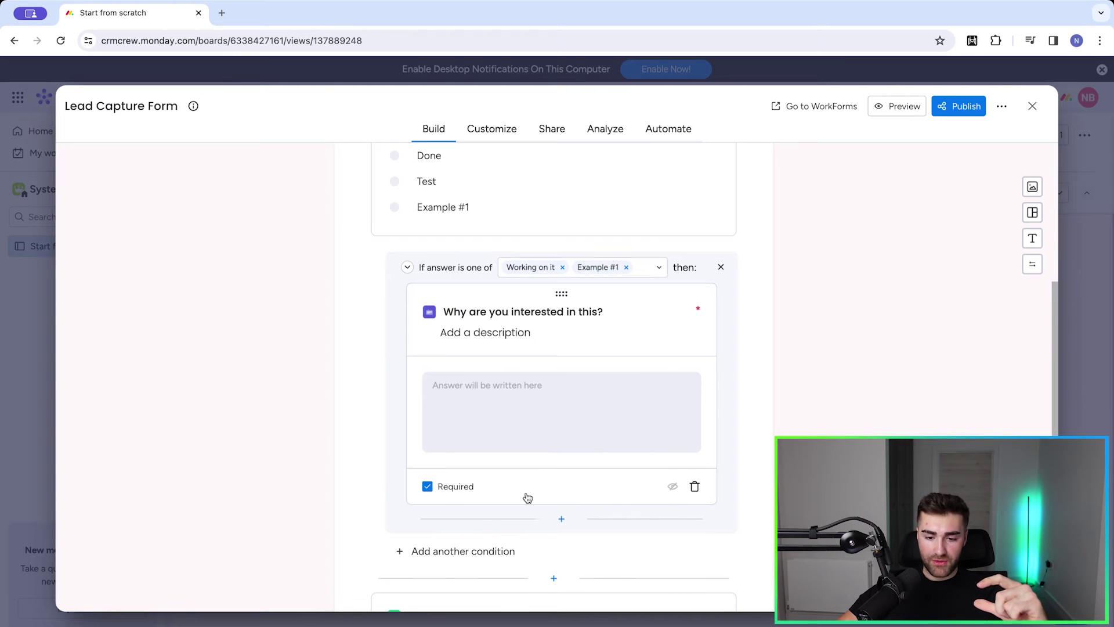
scroll(660, 427, "down", 2)
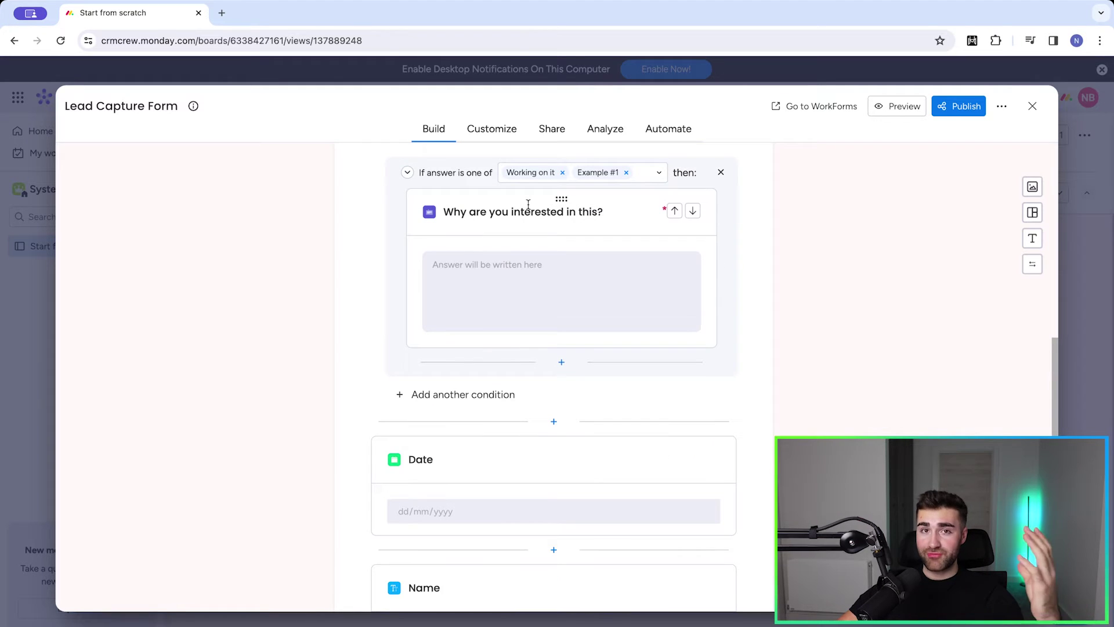
left_click(528, 206)
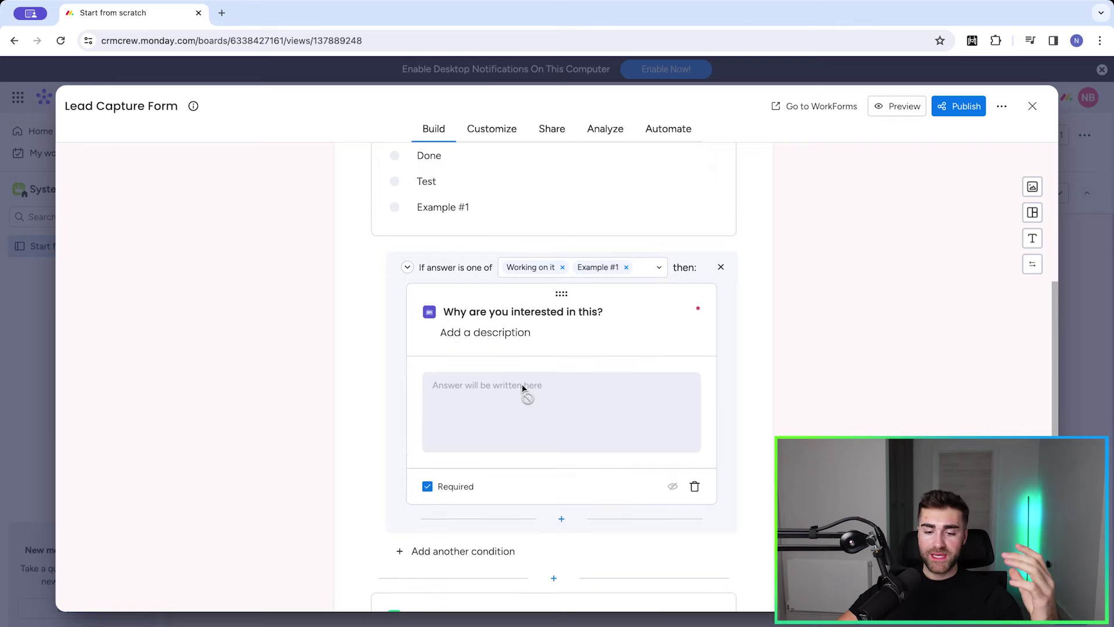
Add a single select question below "Why are you interested in this?" within the same condition.
scroll(522, 385, "down", 2)
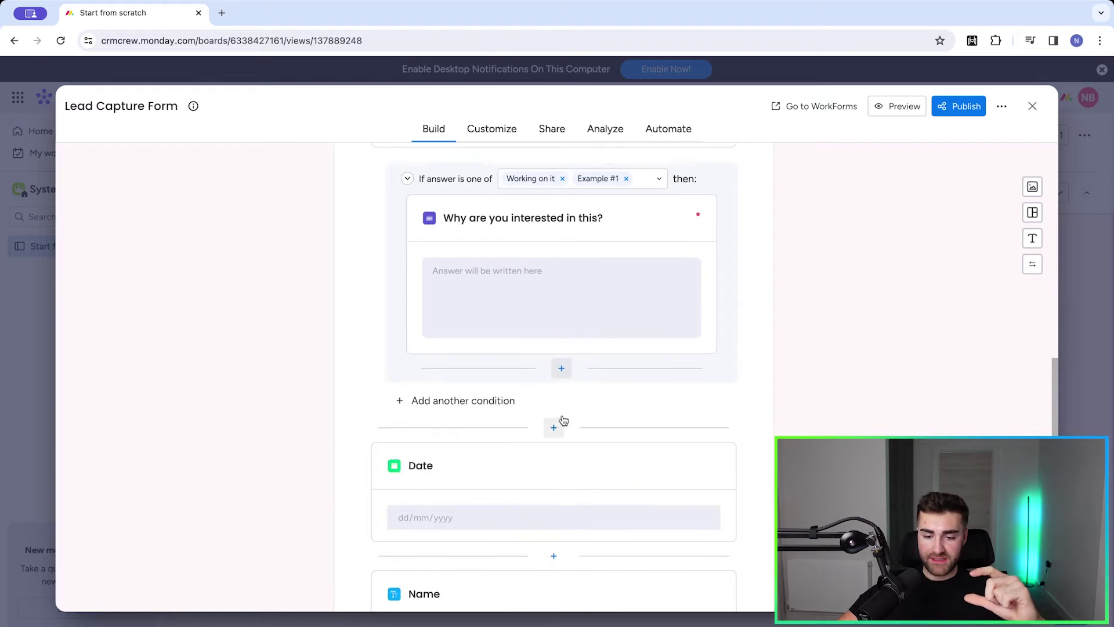
left_click(552, 416)
scroll(542, 464, "down", 2)
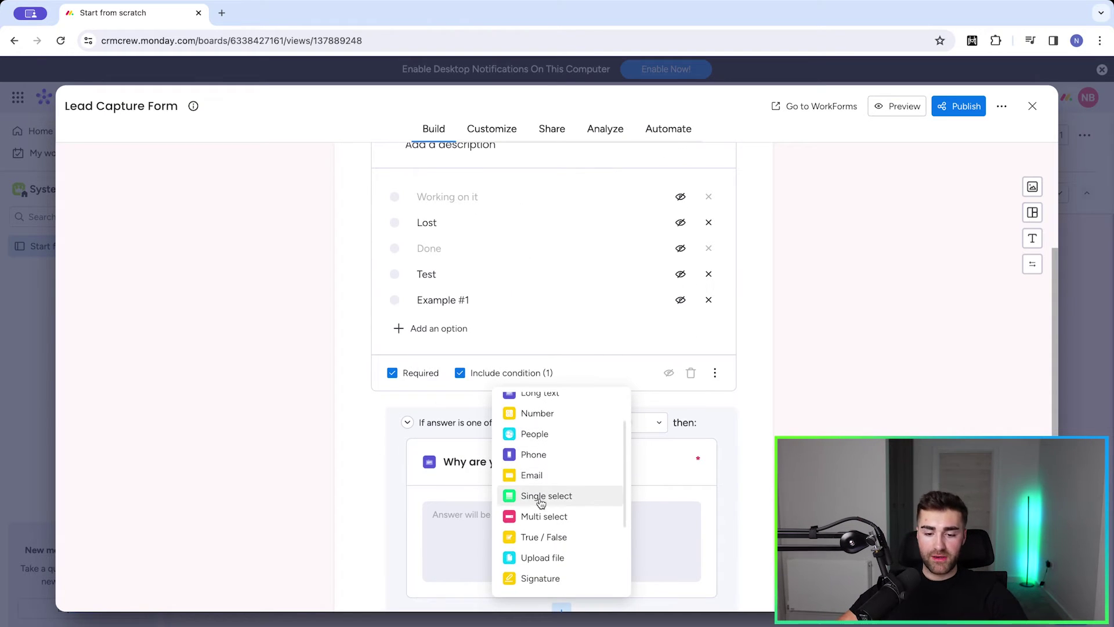
left_click(542, 497)
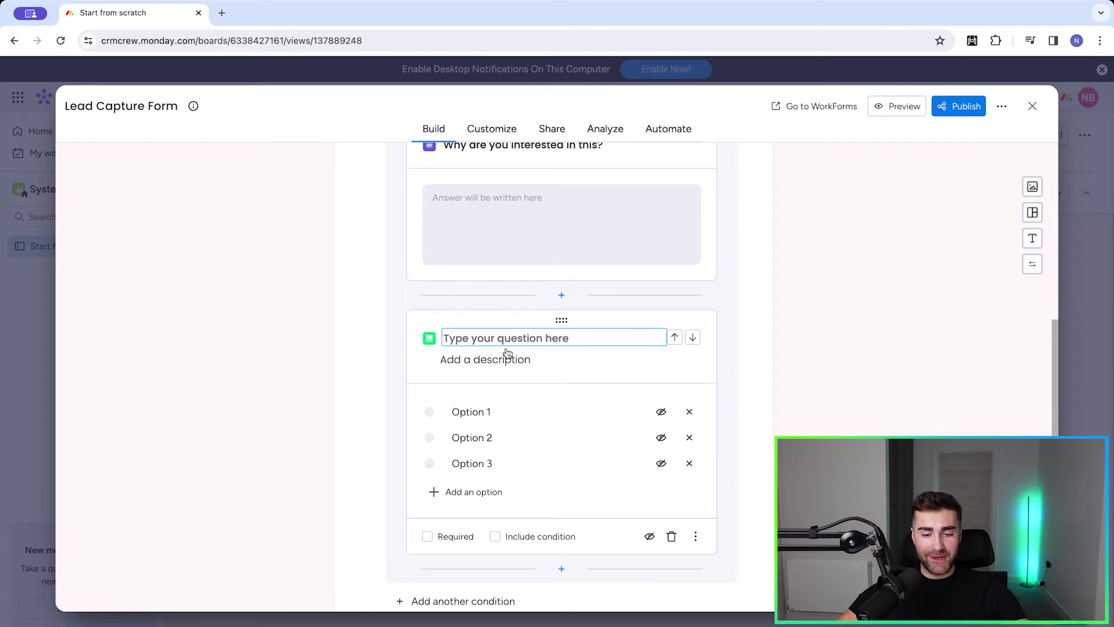
Include a nested condition on the new single select question.
scroll(507, 352, "down", 1)
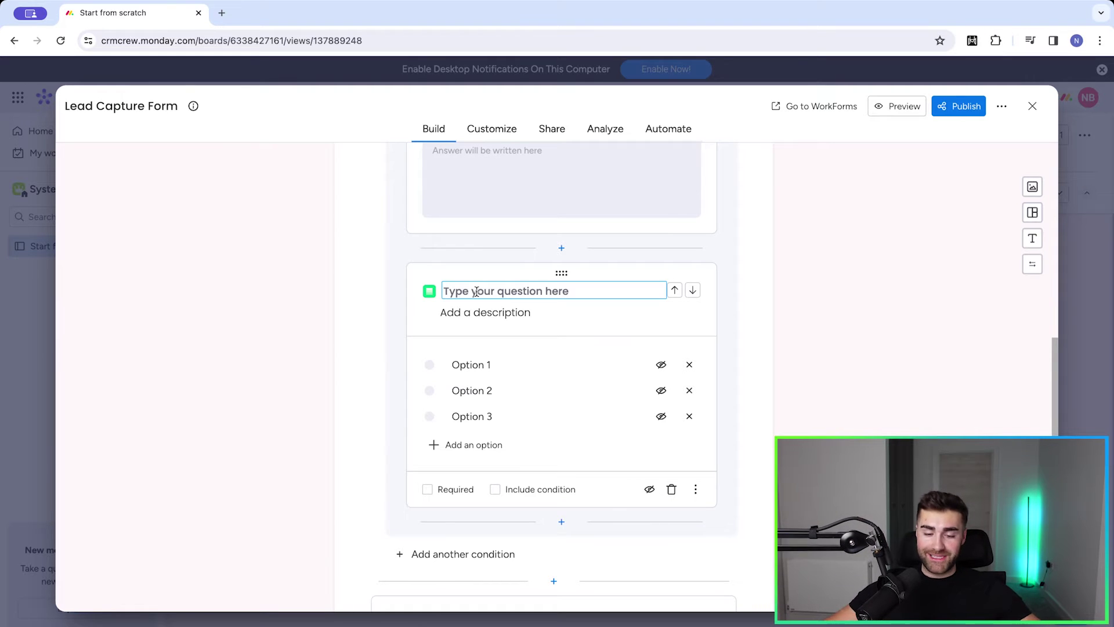
scroll(560, 333, "down", 2)
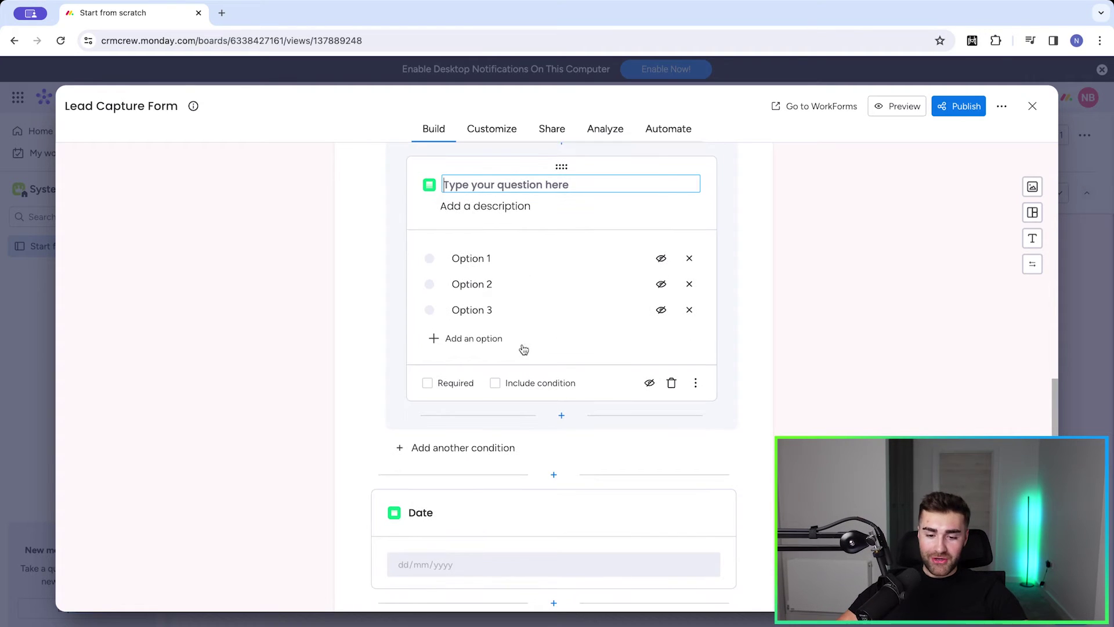
left_click(494, 384)
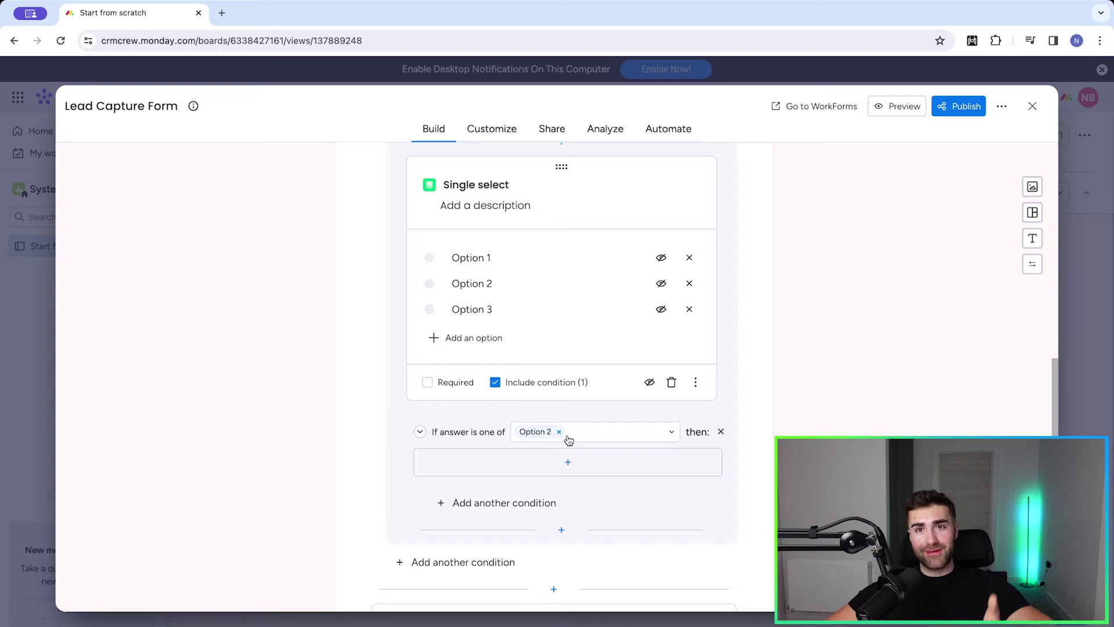
scroll(554, 421, "down", 1)
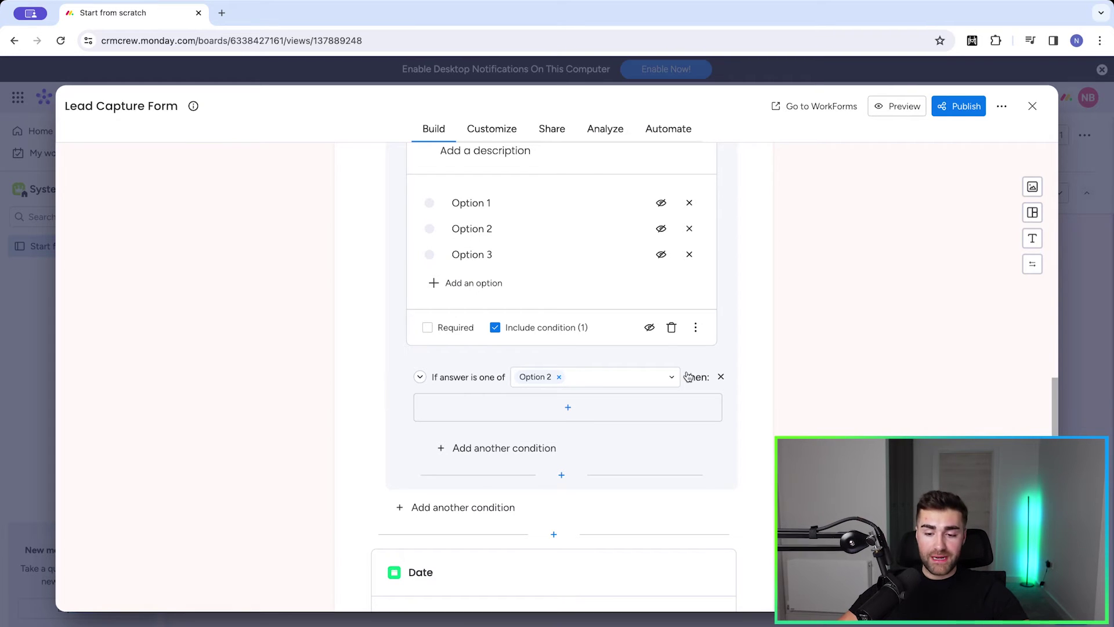
scroll(569, 385, "down", 1)
Remove the nested condition from the single select question.
scroll(563, 387, "up", 3)
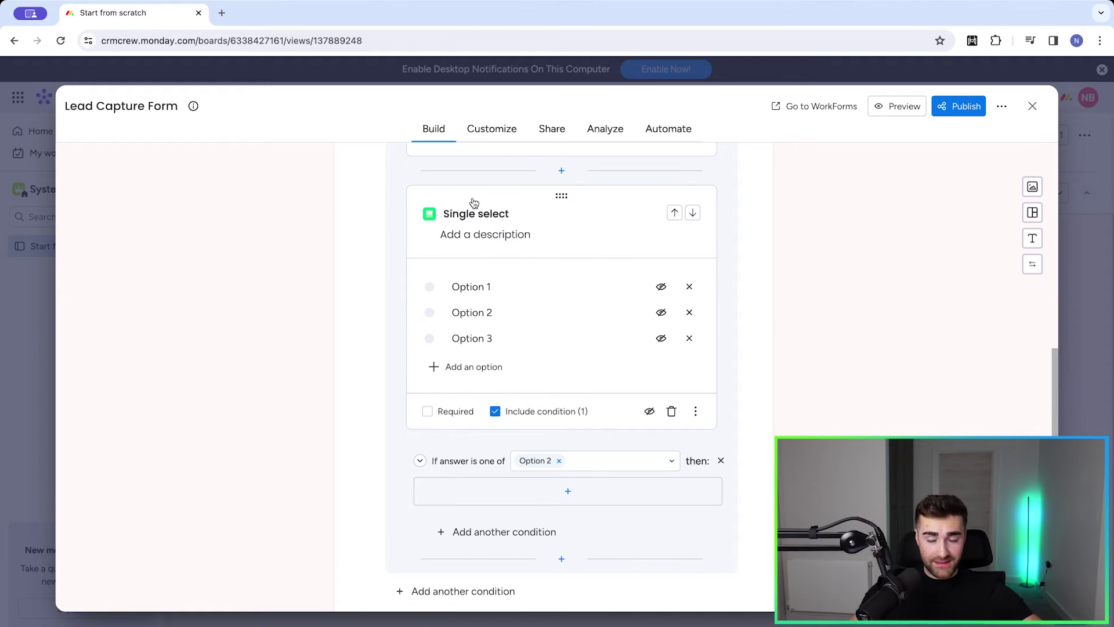
scroll(575, 202, "down", 1)
scroll(565, 391, "up", 3)
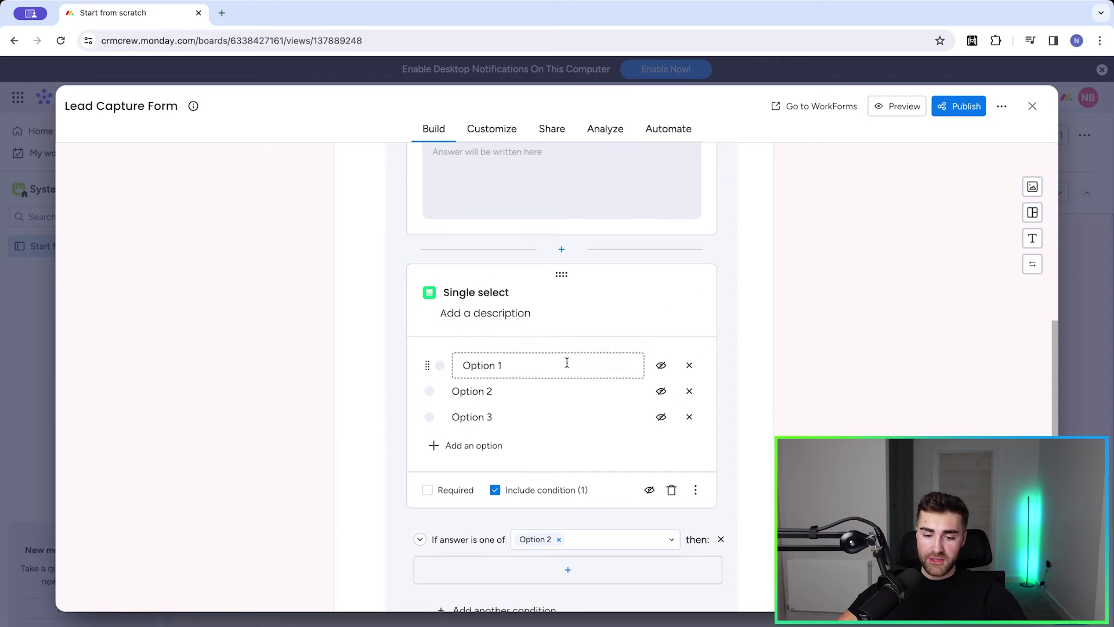
left_click(721, 539)
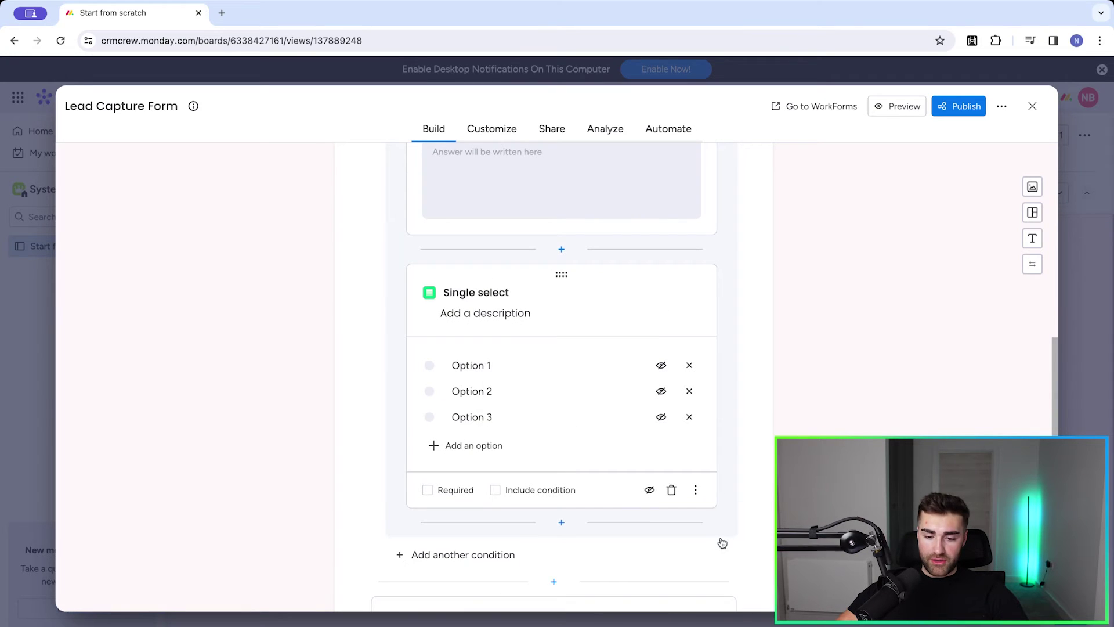
Collapse the service question's condition for the answers "Working on it" and "Example #1".
scroll(545, 451, "up", 2)
scroll(539, 322, "up", 1)
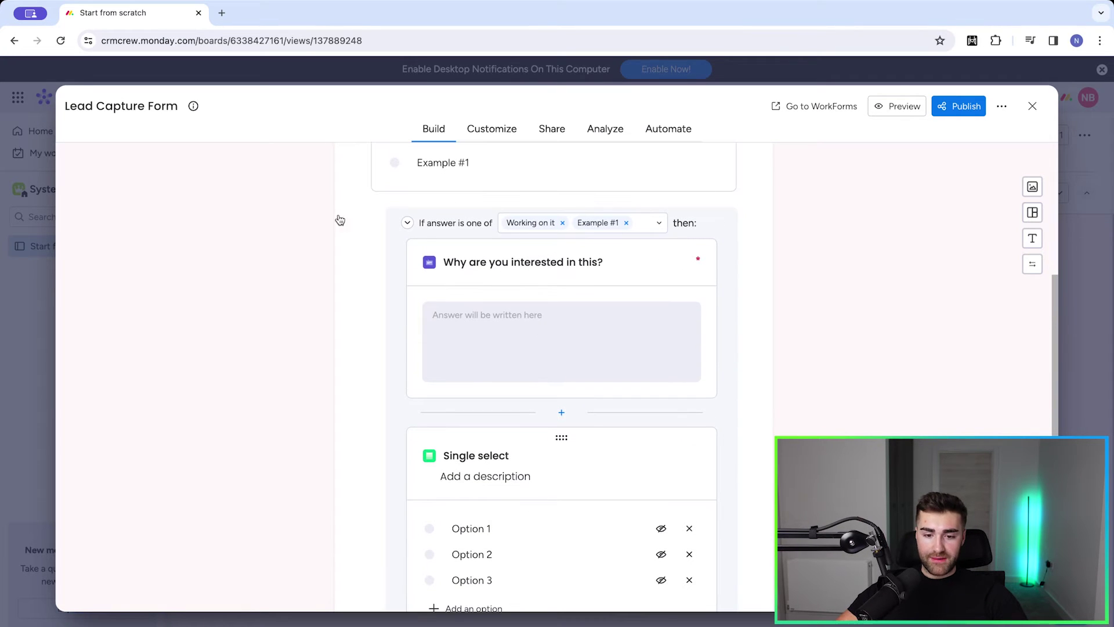
left_click(406, 224)
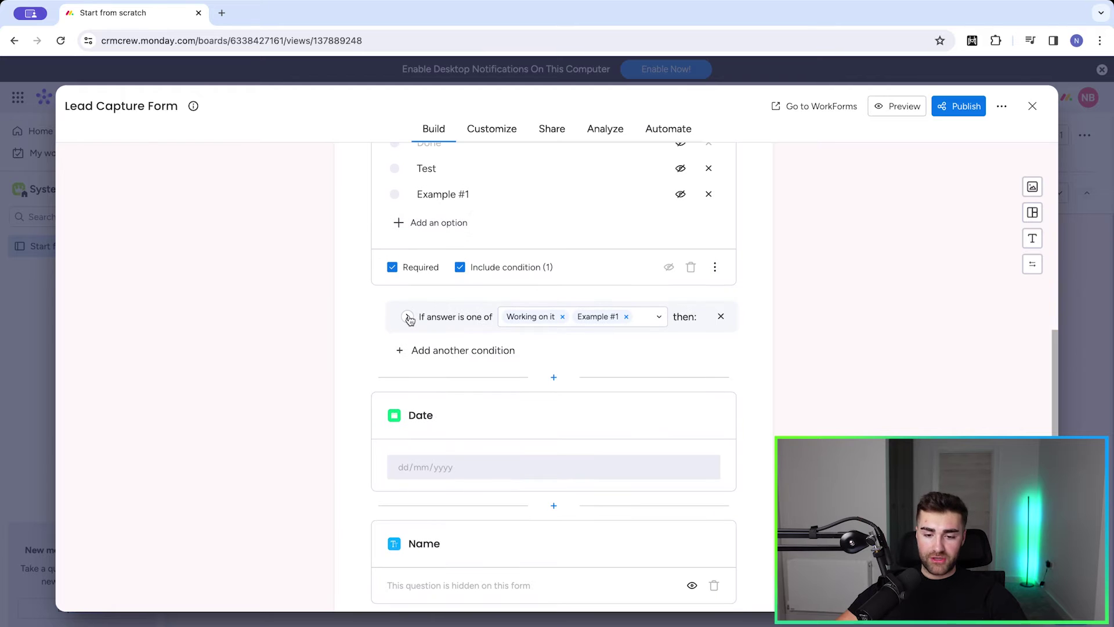
scroll(424, 290, "up", 1)
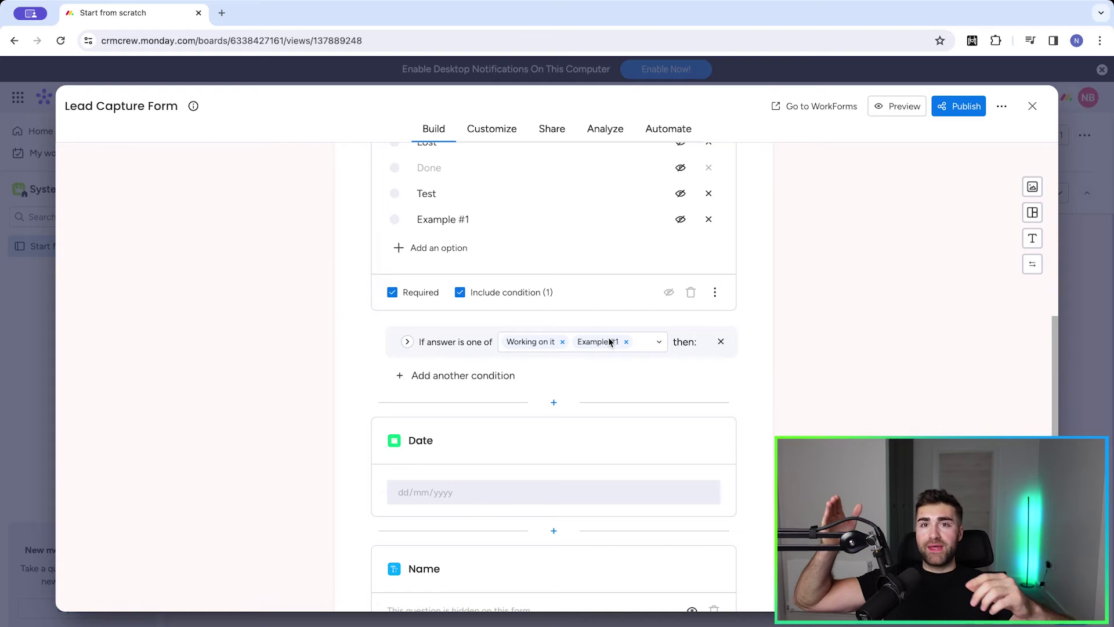
Add another condition to the service question, triggered by the answers "Done", "Lost" and "Working on it".
left_click(473, 379)
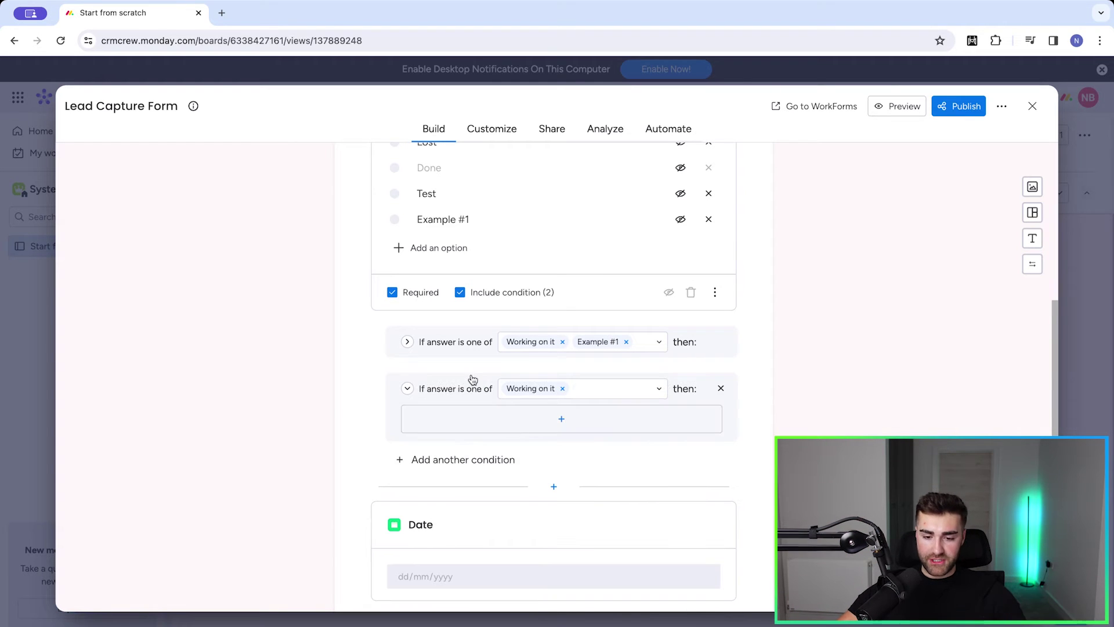
left_click(564, 390)
left_click(560, 390)
left_click(539, 440)
left_click(577, 391)
left_click(528, 441)
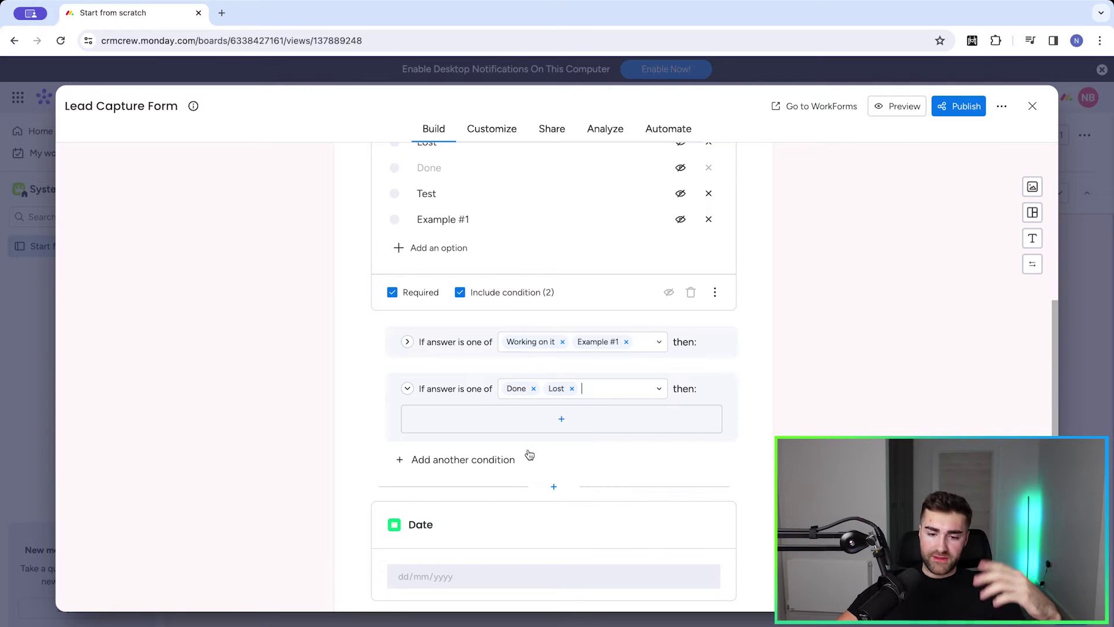
scroll(525, 412, "up", 1)
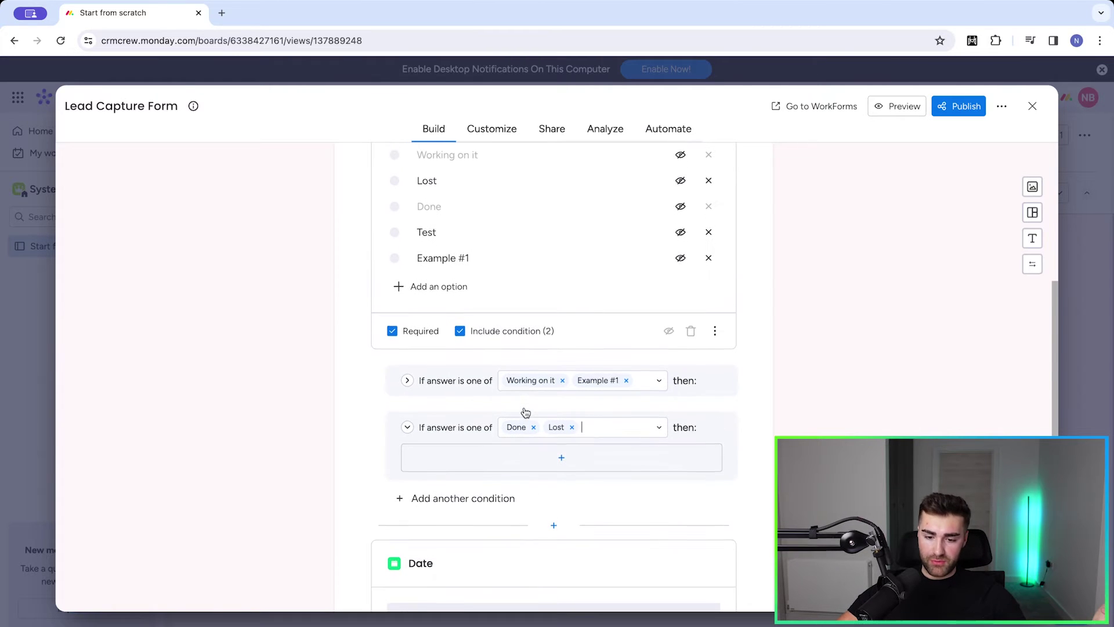
scroll(525, 412, "up", 1)
left_click(603, 438)
left_click(575, 468)
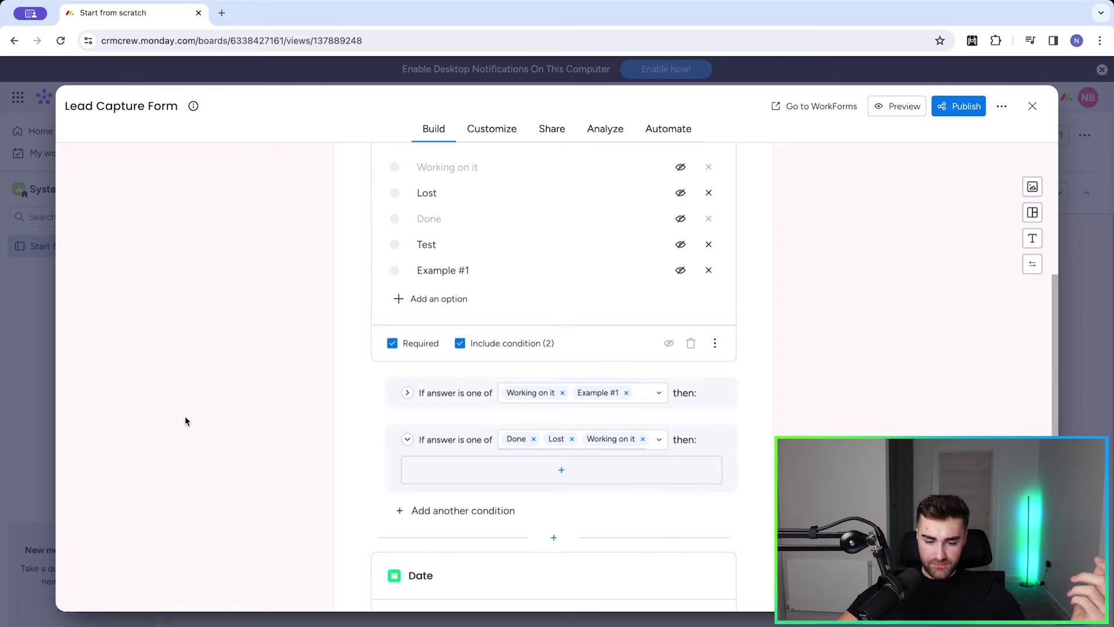
Review the question types that can be added under the service question's second condition, without adding one.
scroll(246, 460, "down", 2)
left_click(464, 385)
scroll(466, 382, "up", 3)
scroll(466, 381, "up", 1)
scroll(530, 405, "down", 2)
scroll(541, 434, "up", 1)
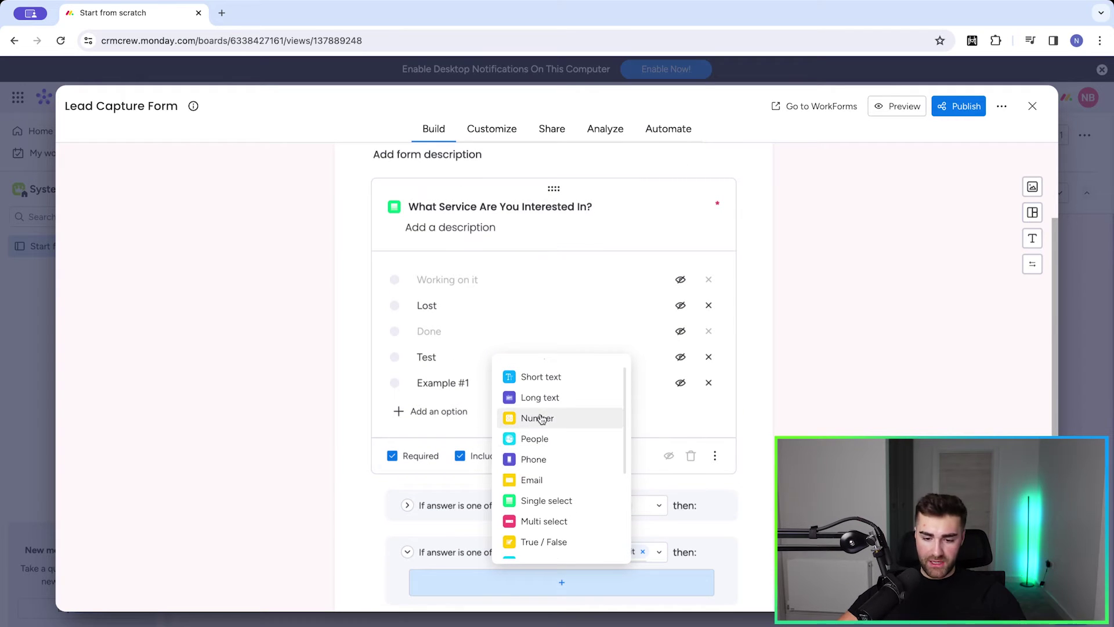
scroll(539, 409, "down", 1)
scroll(556, 487, "down", 4)
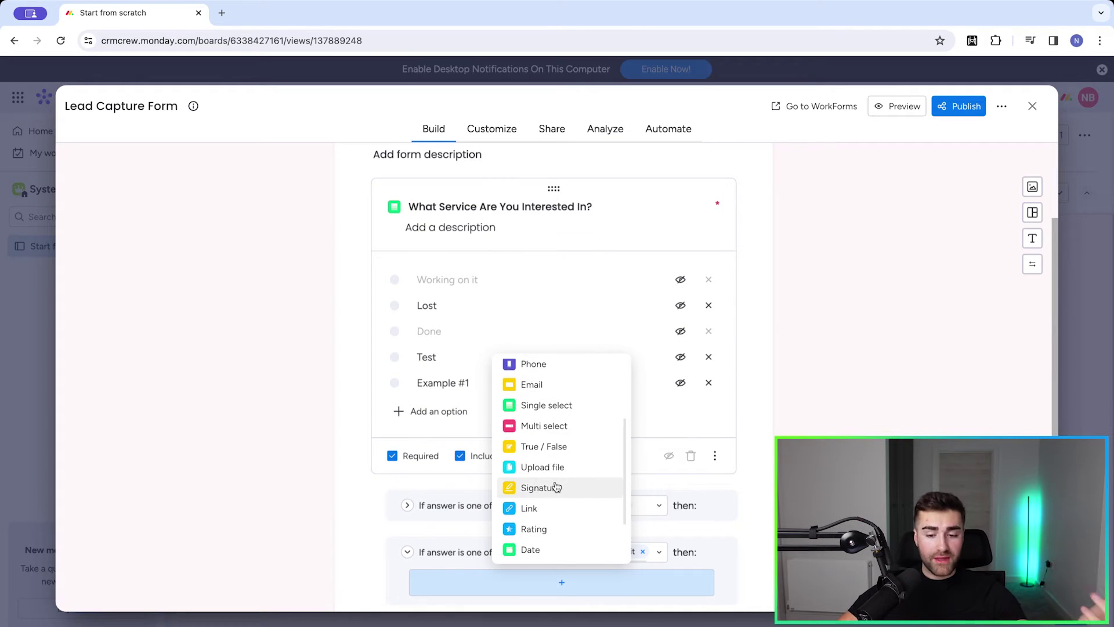
left_click(769, 360)
scroll(674, 343, "down", 5)
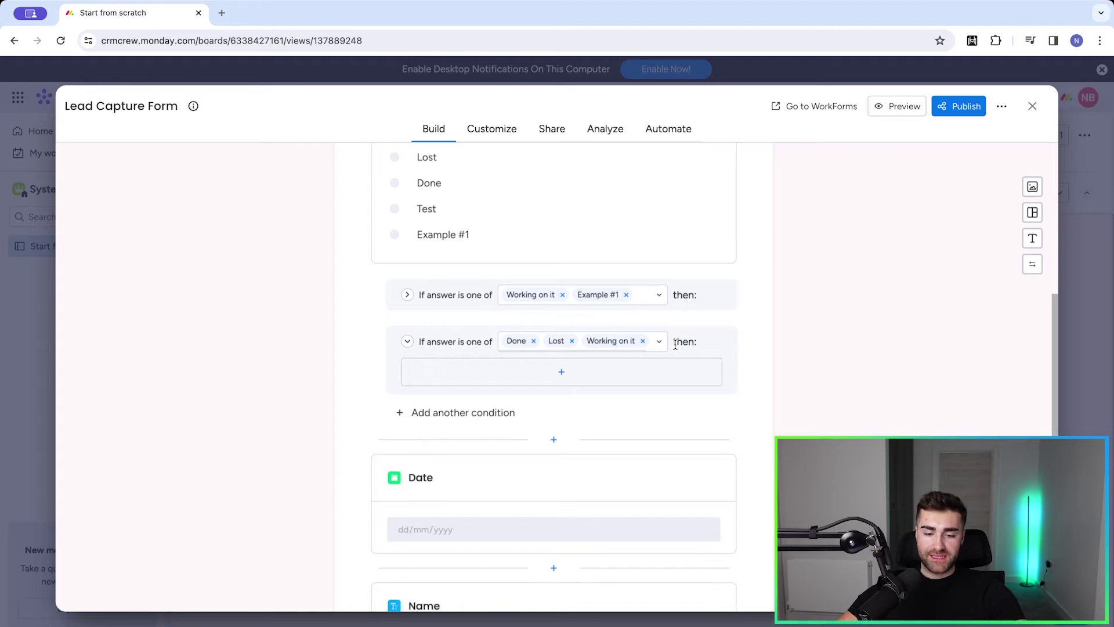
scroll(675, 344, "up", 4)
scroll(636, 176, "up", 3)
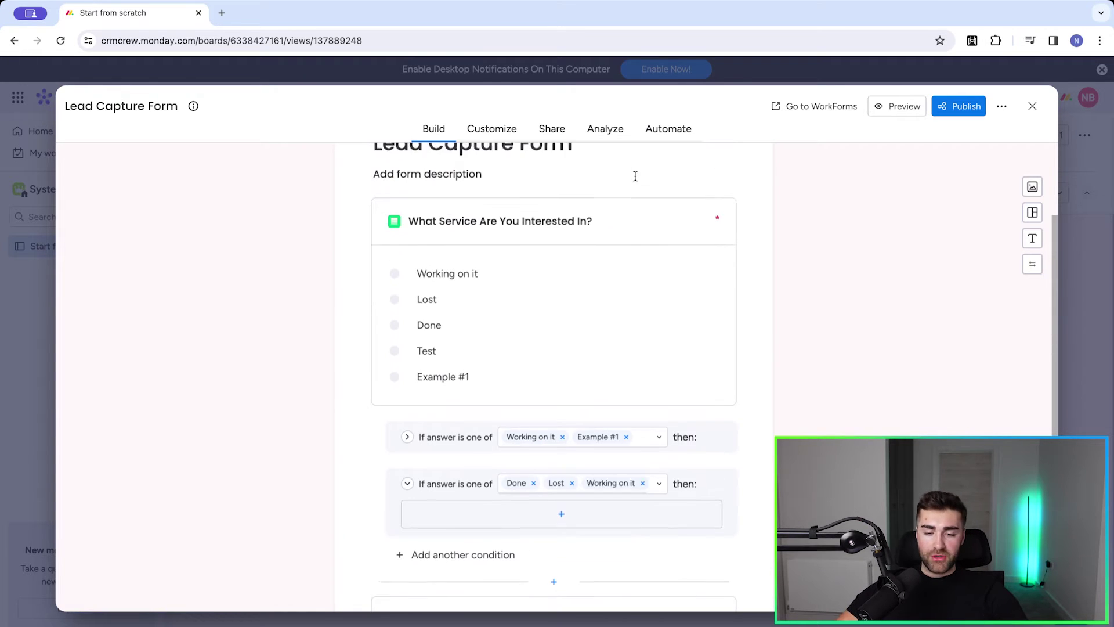
Set the answer options of the service question to show horizontally.
left_click(601, 215)
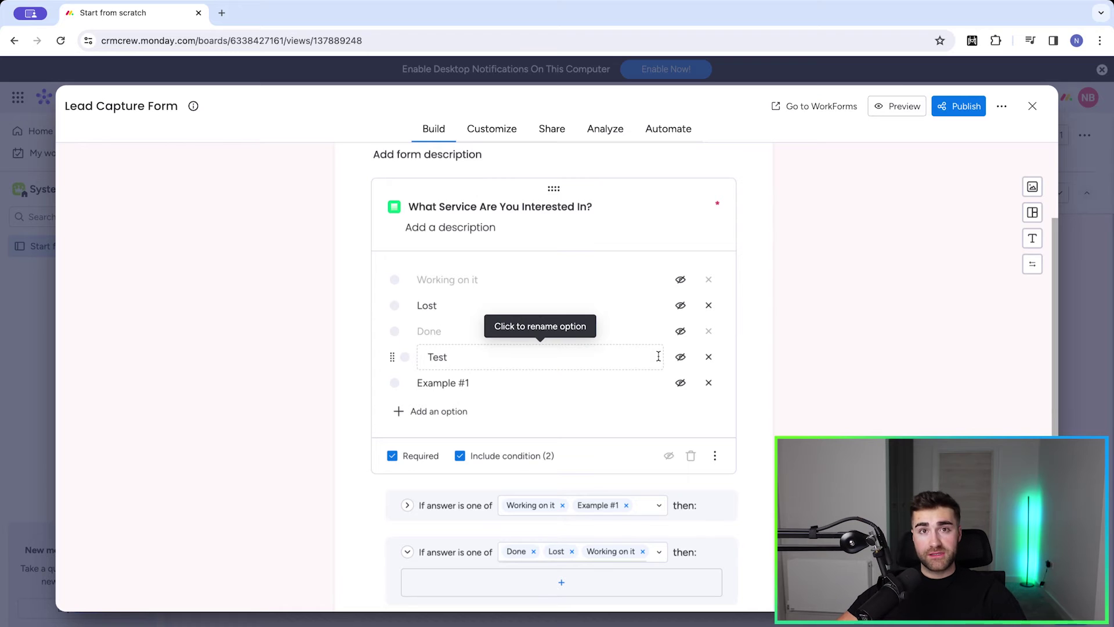
left_click(715, 457)
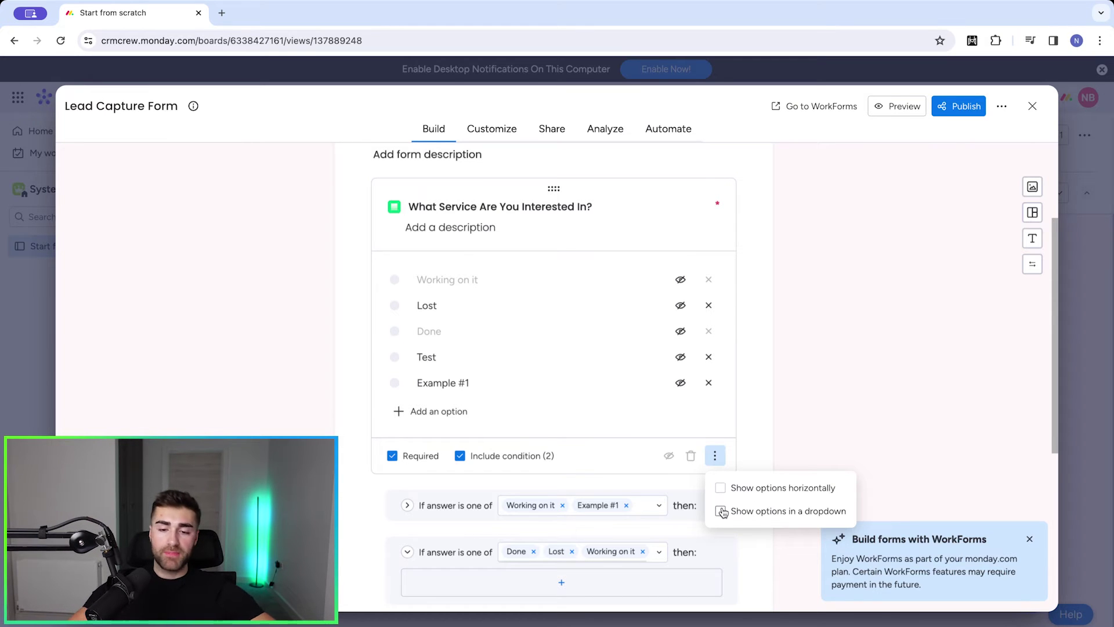
left_click(746, 491)
left_click(861, 324)
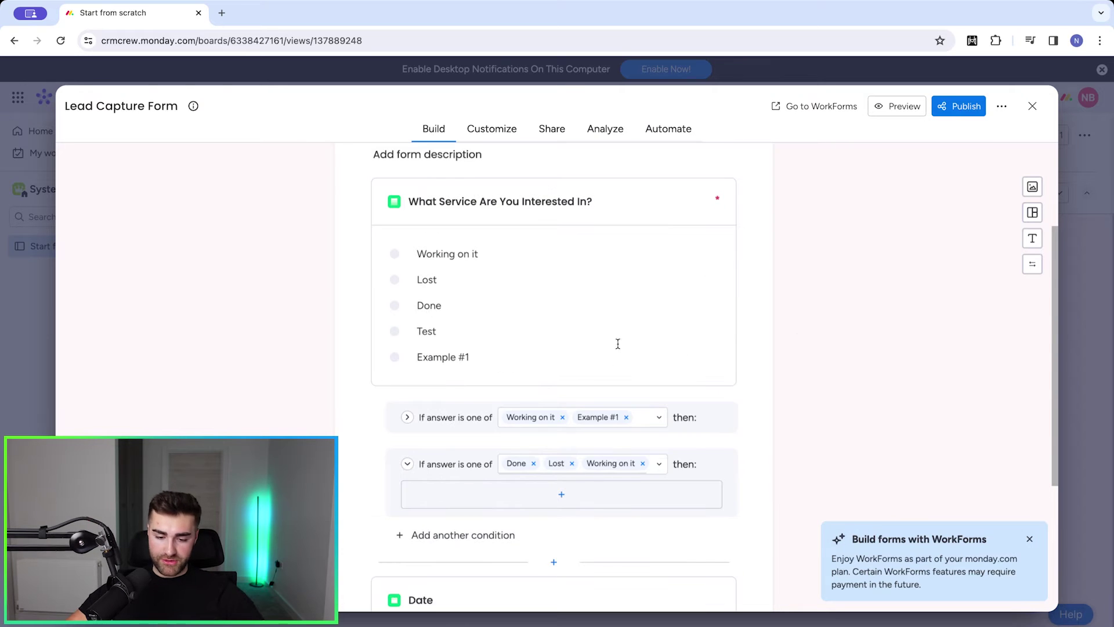
Try to clear the title of the Date question.
scroll(617, 473, "down", 3)
left_click(577, 413)
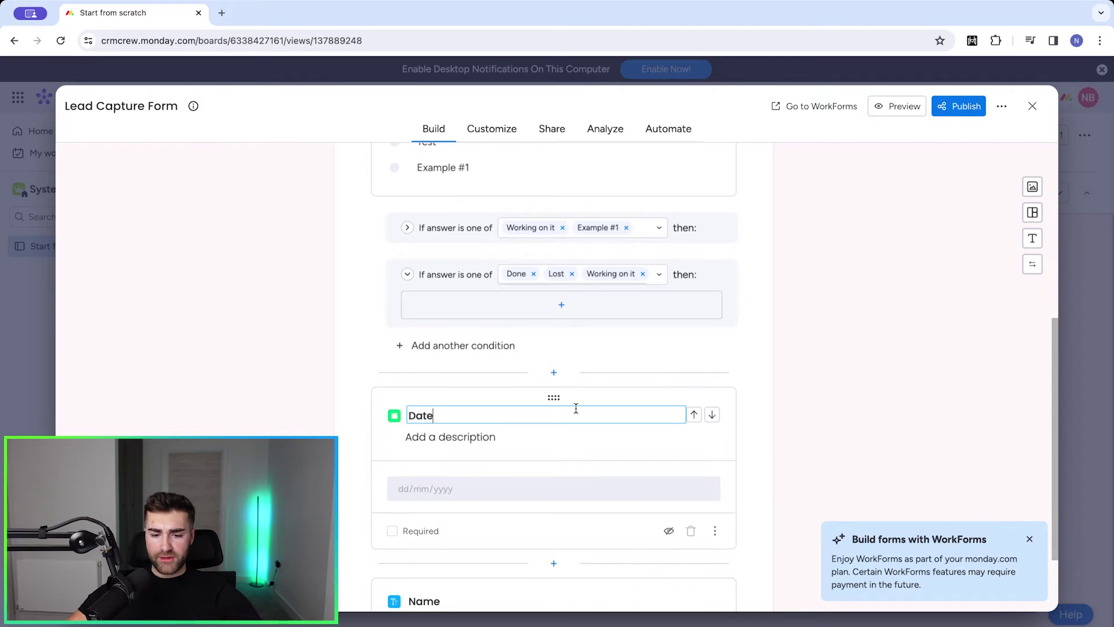
scroll(513, 429, "down", 1)
key("BackSpace")
key("BackSpace")
key("BackSpace")
key("BackSpace")
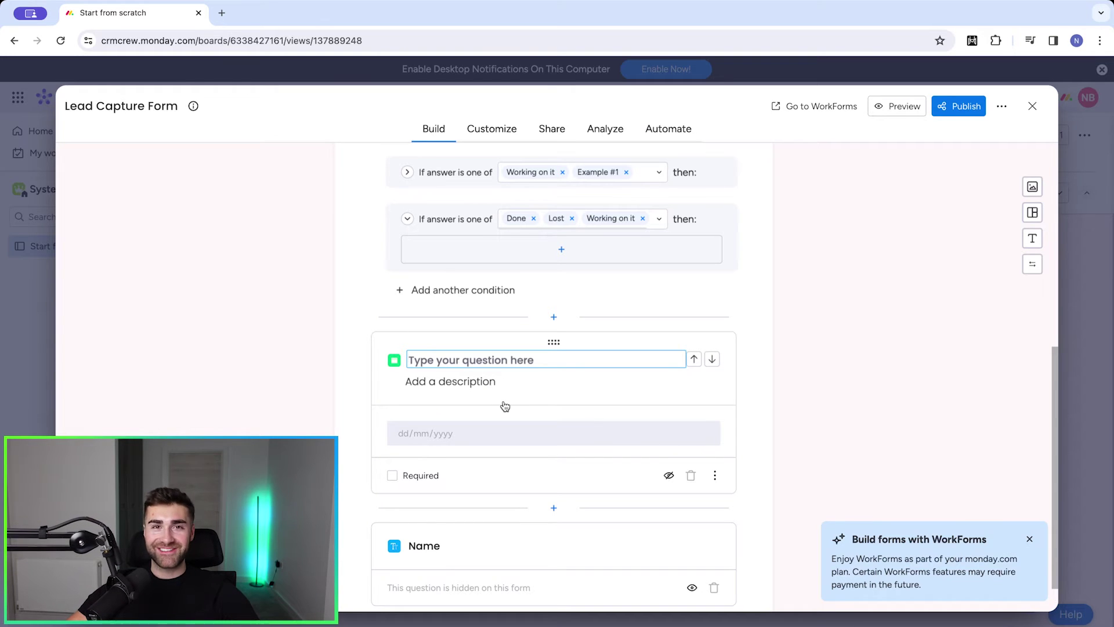
Make the Date question required.
left_click(392, 475)
scroll(596, 447, "down", 1)
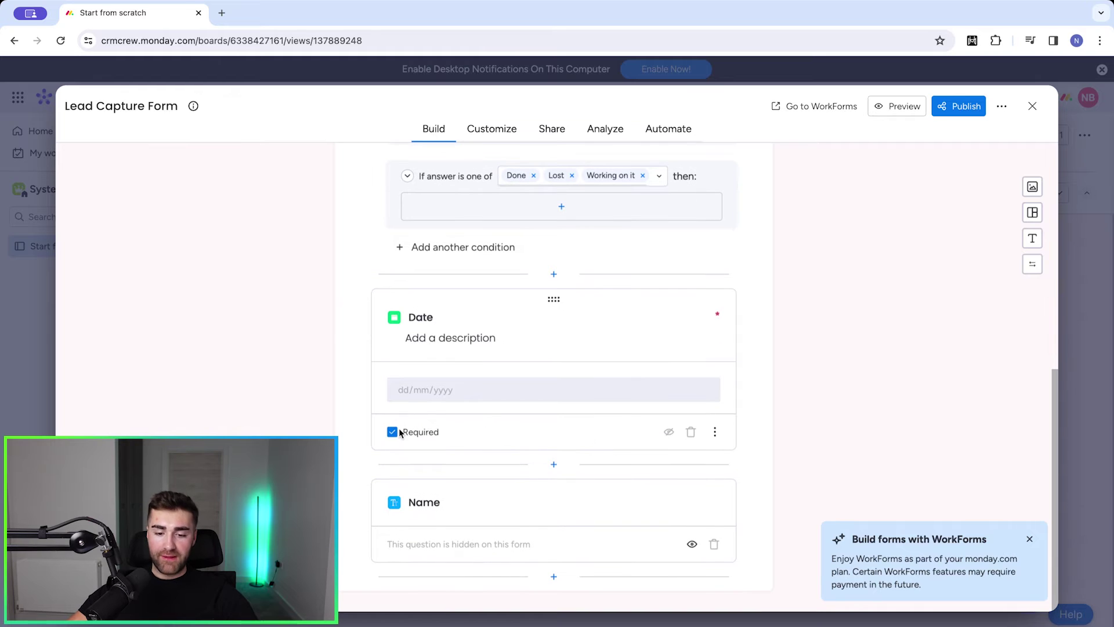
left_click(669, 432)
Change the form's background to the custom color white, #FFFFFF.
scroll(547, 370, "up", 2)
scroll(547, 370, "up", 5)
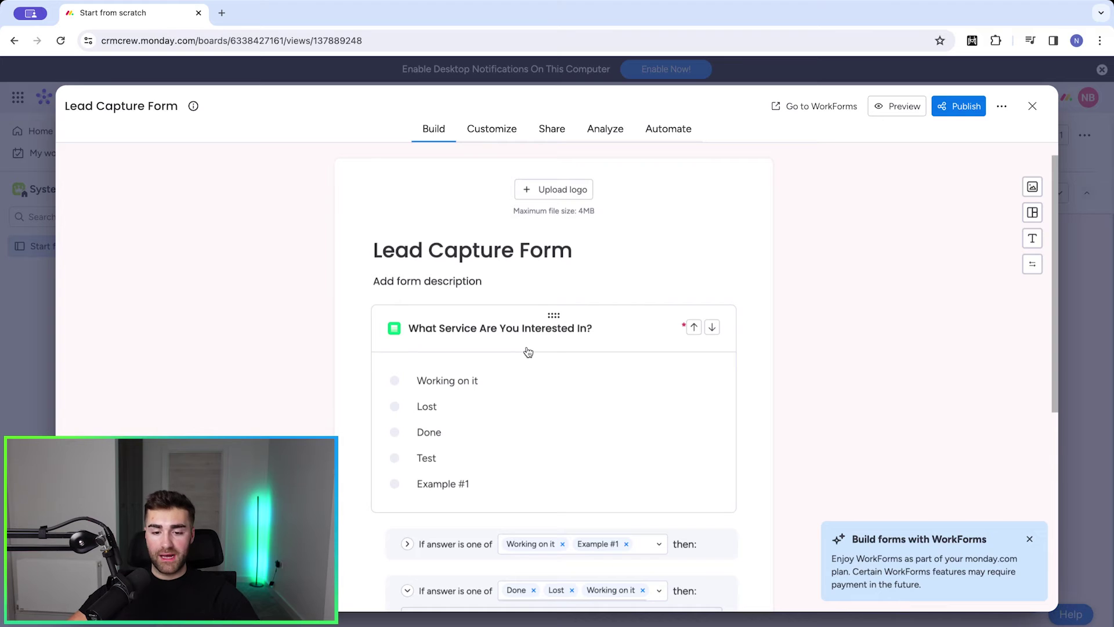
scroll(528, 353, "down", 3)
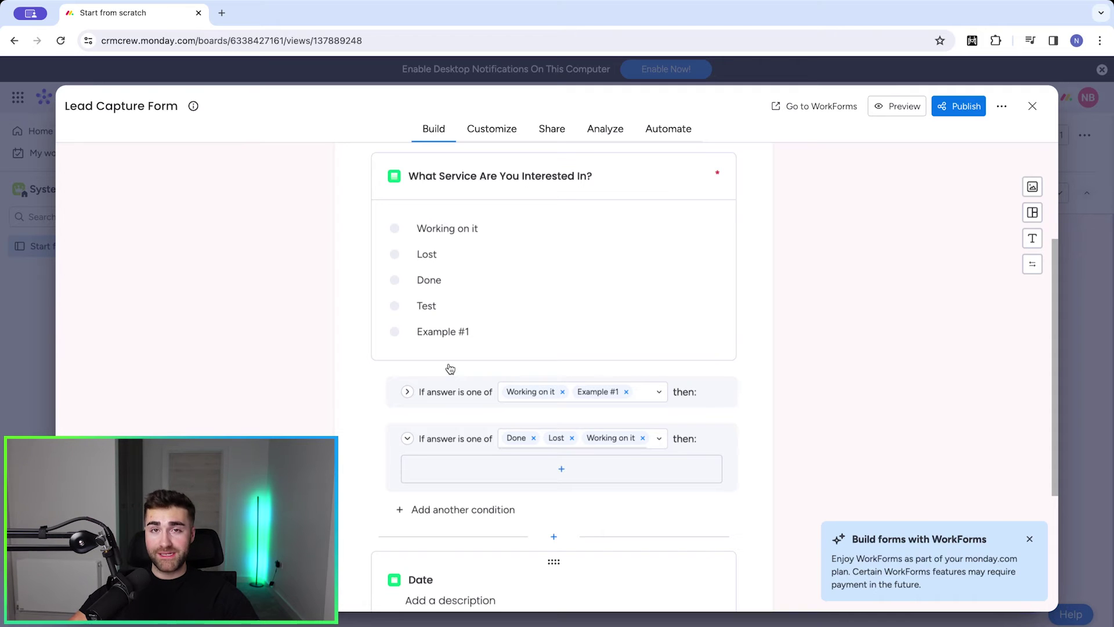
scroll(511, 325, "down", 3)
scroll(512, 325, "up", 5)
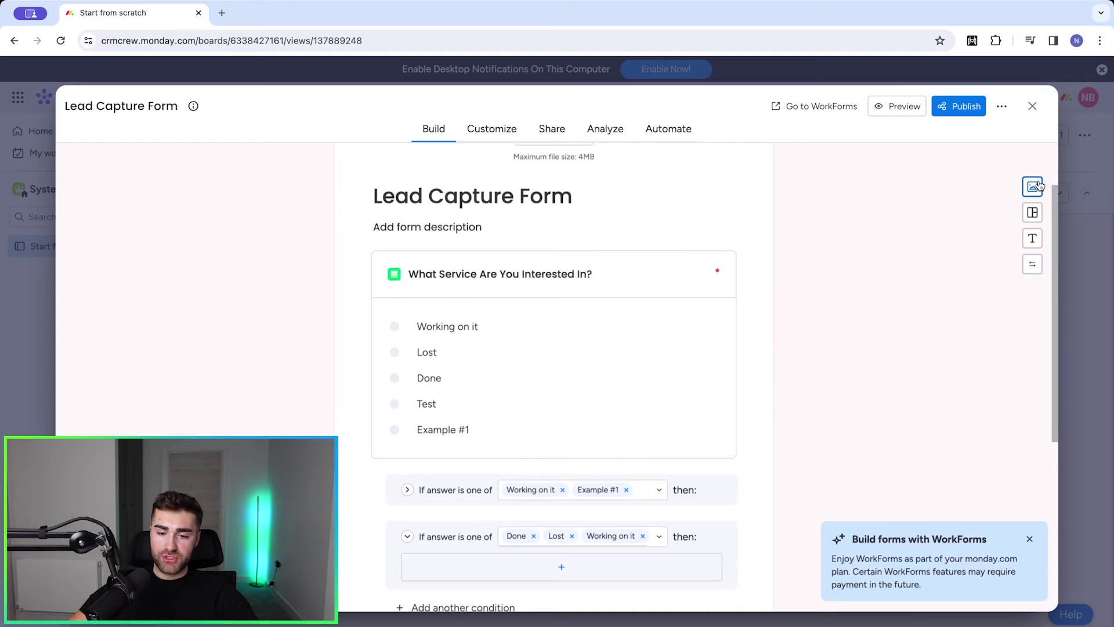
scroll(638, 238, "up", 2)
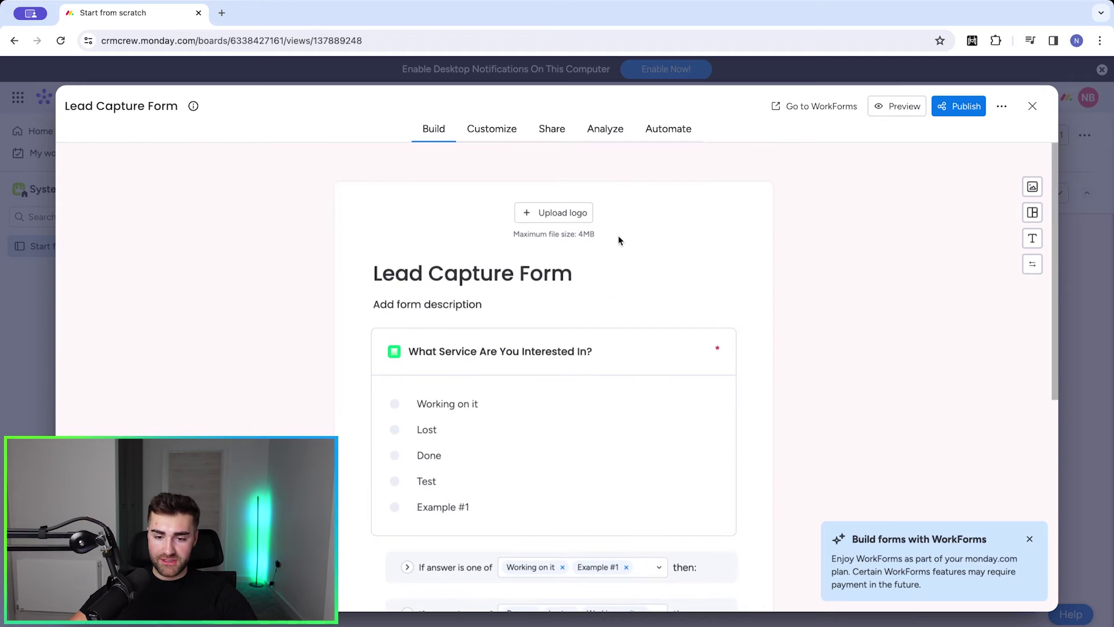
left_click(1032, 187)
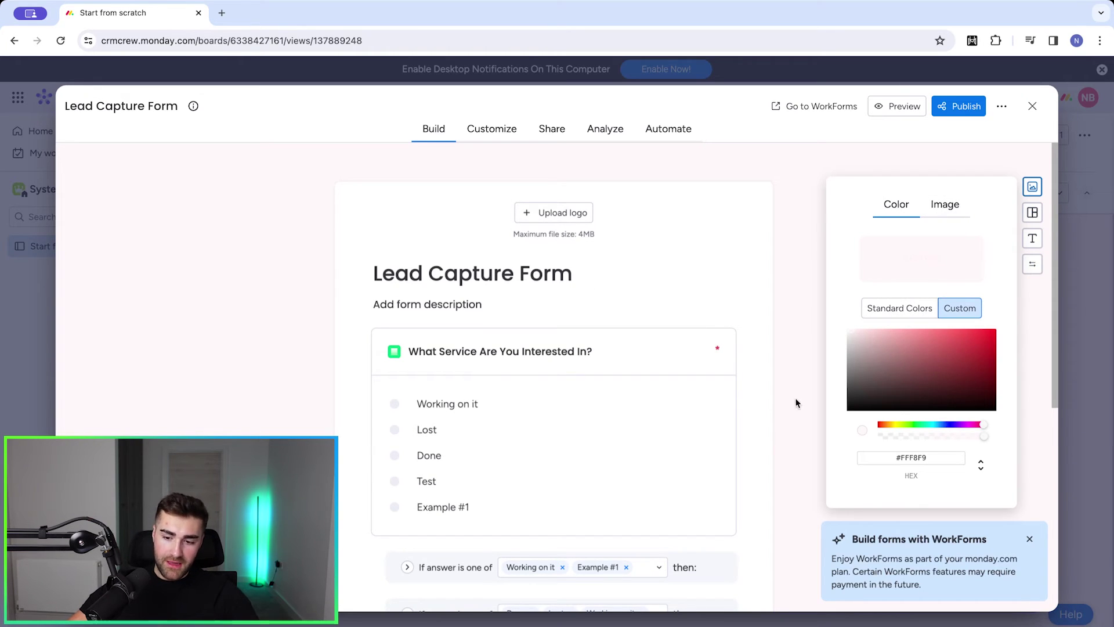
left_click_drag(863, 395, 840, 414)
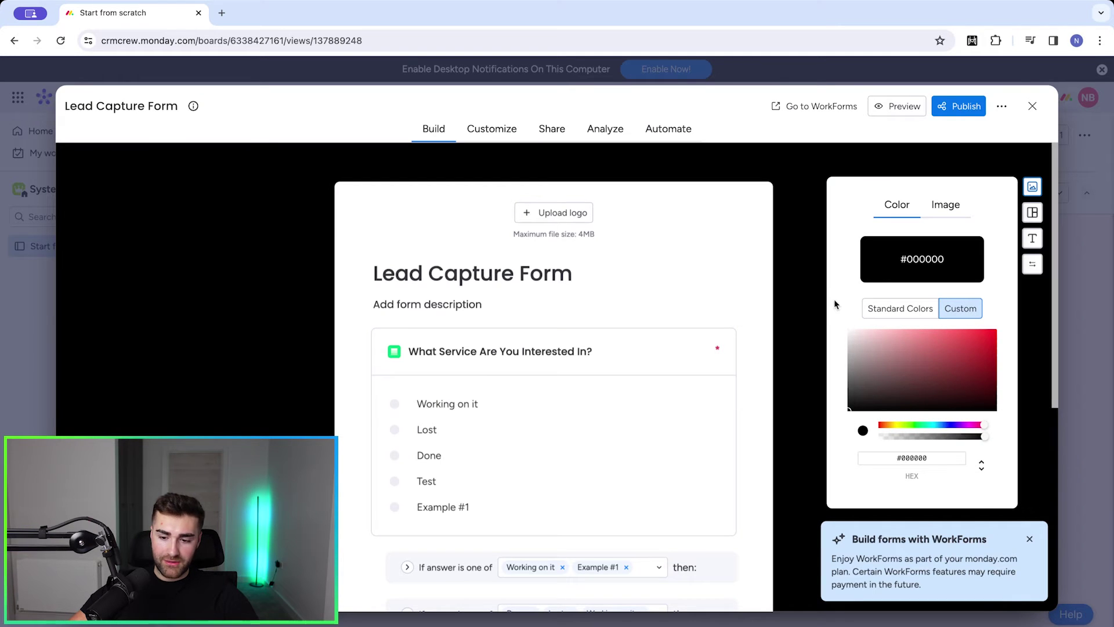
left_click(849, 330)
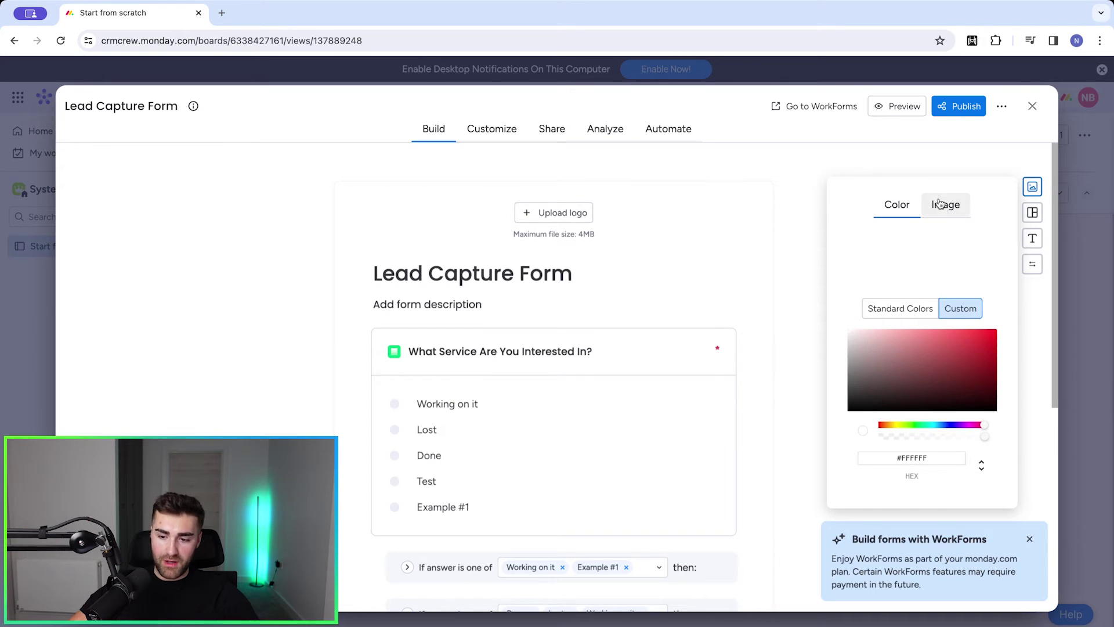
Examine the form's other design options, including background images, layout and alignment, and text font and color.
left_click(959, 201)
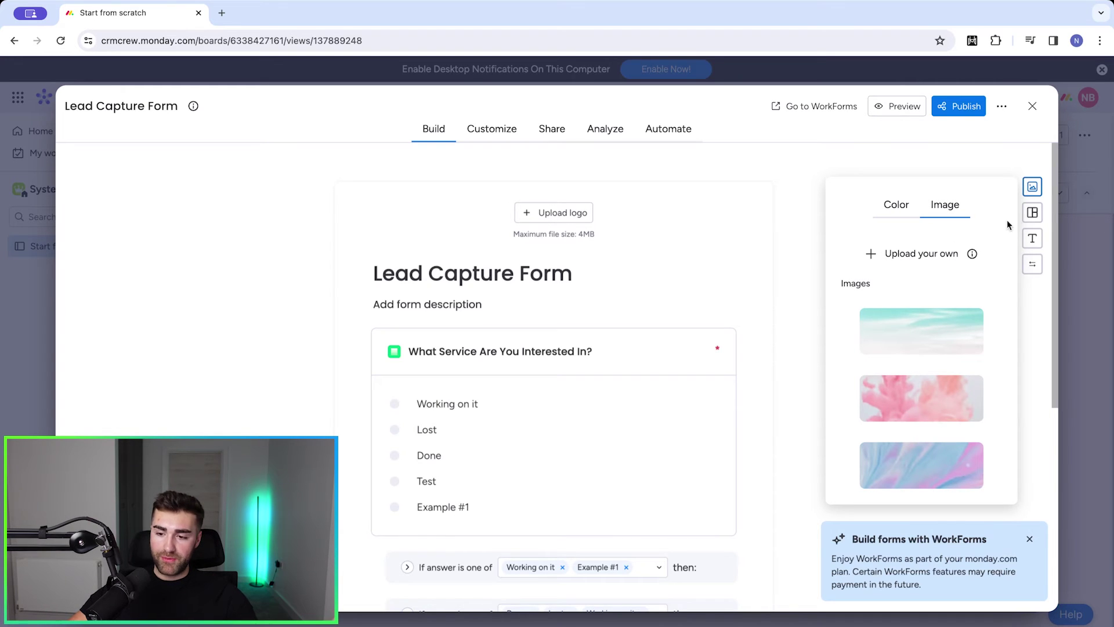
left_click(1033, 212)
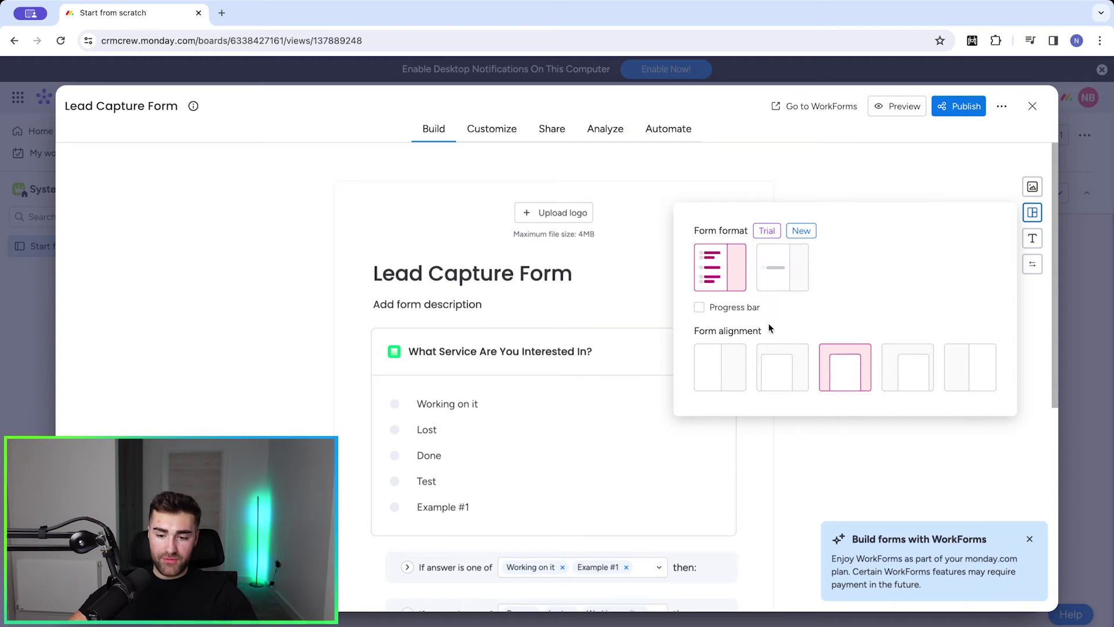
left_click(732, 308)
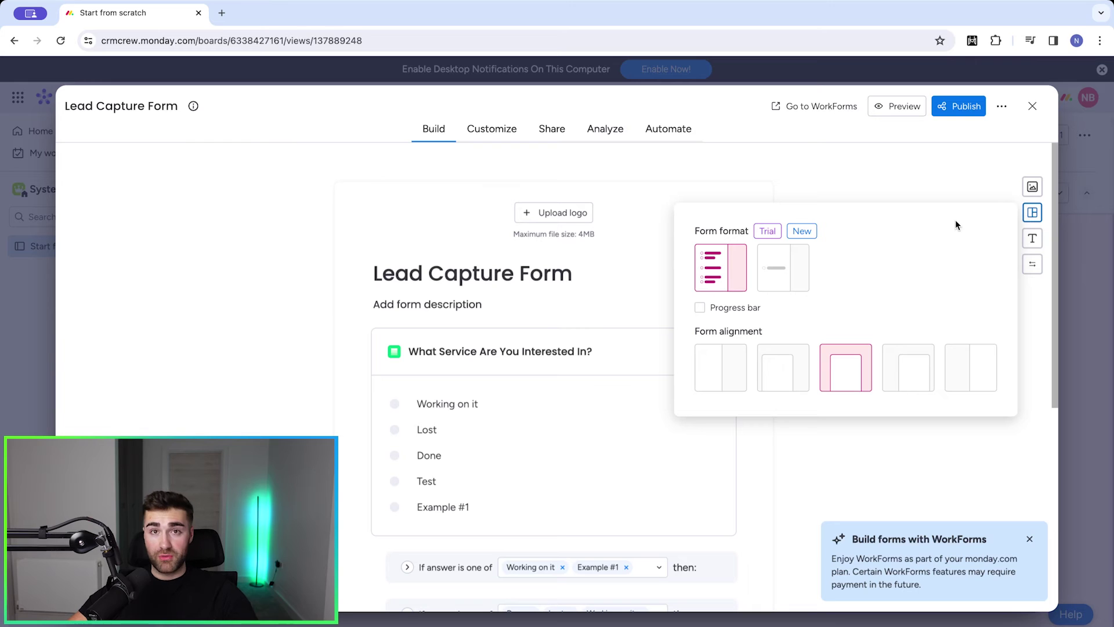
left_click(1032, 238)
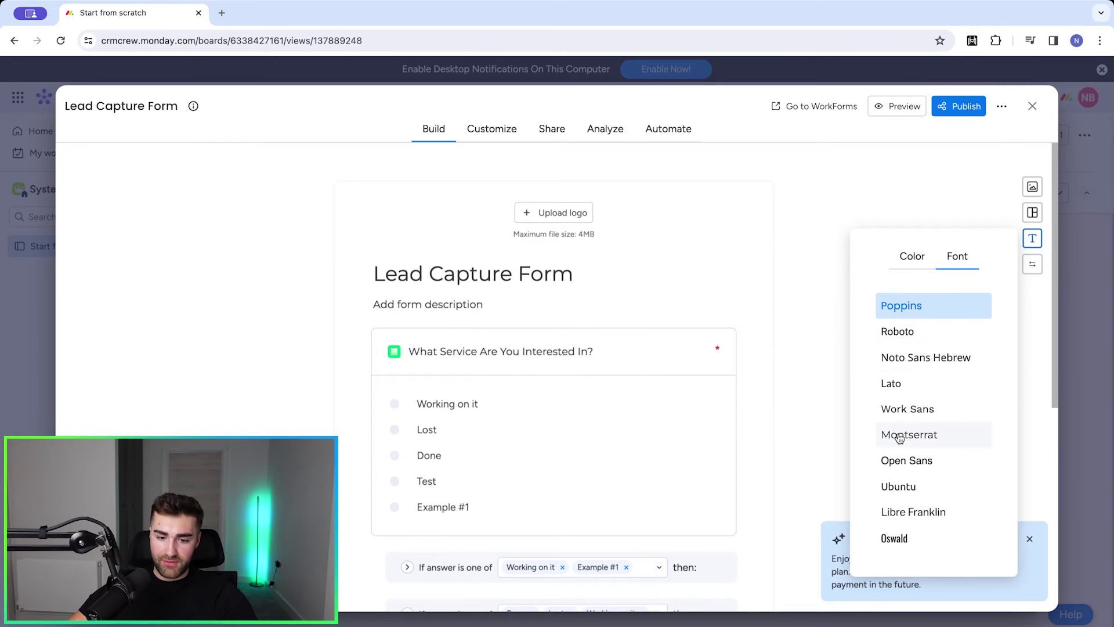
left_click(912, 253)
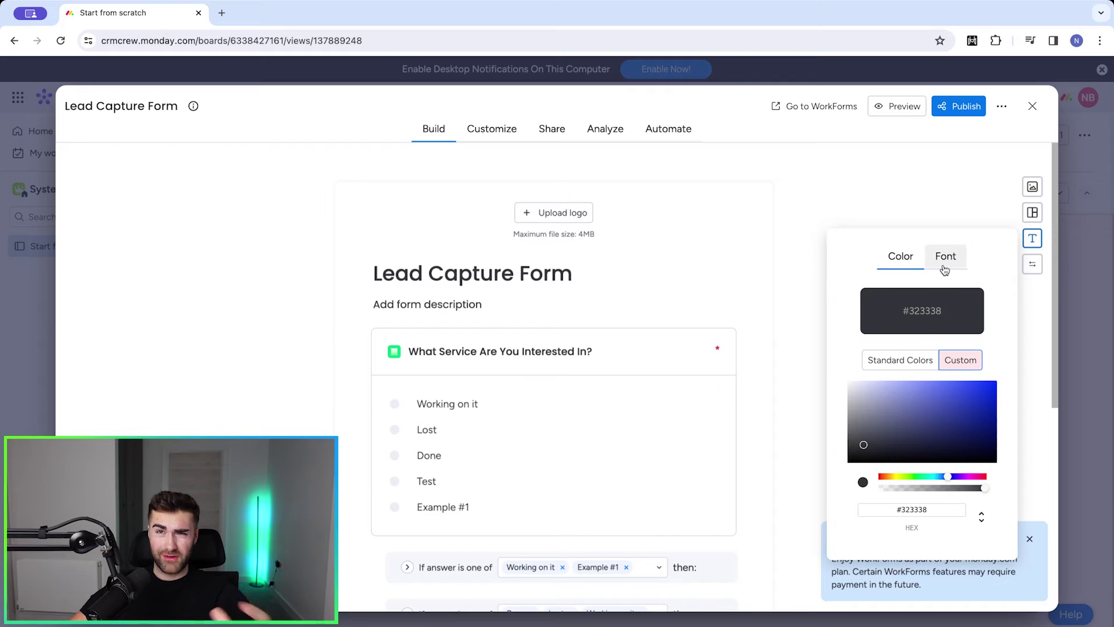
left_click(1032, 238)
left_click(1031, 264)
left_click(1032, 264)
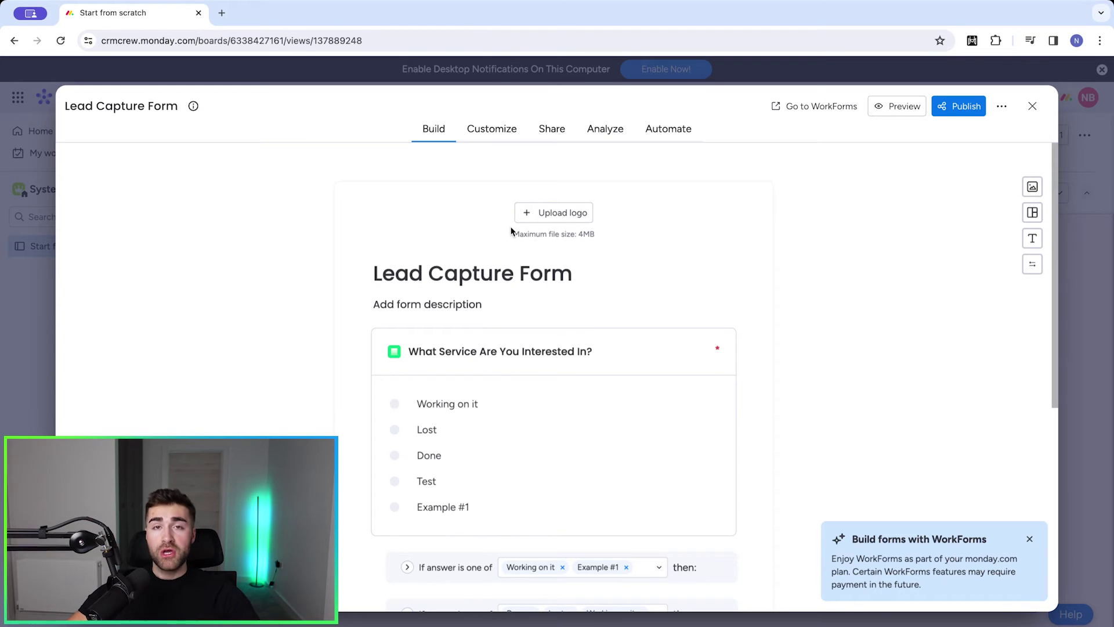
Enable the form's welcome screen in the customization settings and label its start button "Welcome".
left_click(490, 128)
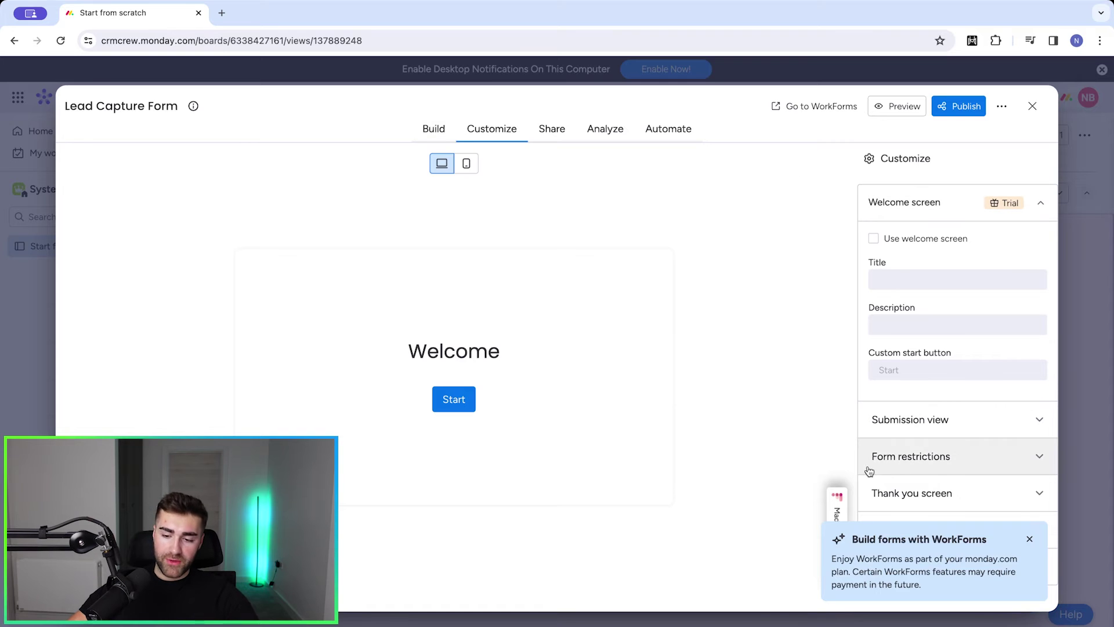
left_click(1030, 539)
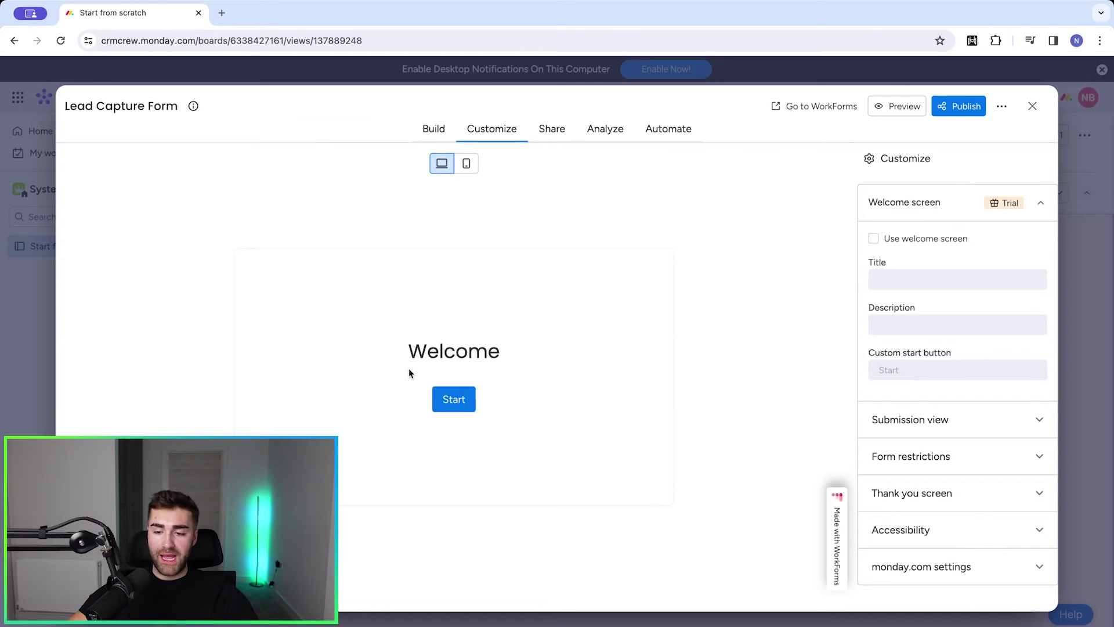
left_click(874, 238)
left_click(893, 282)
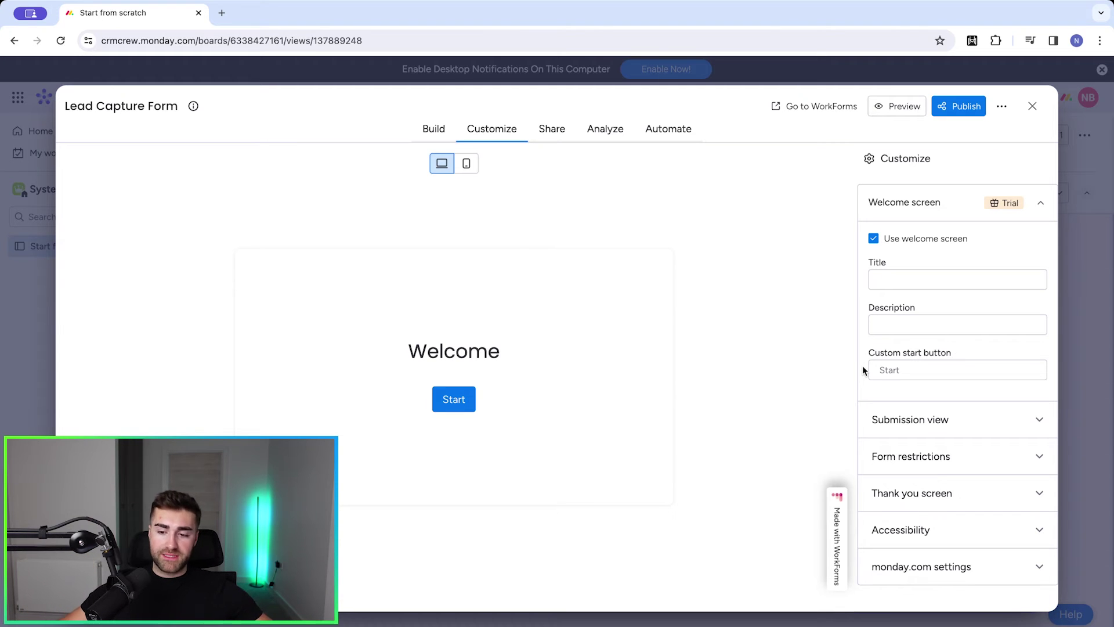
left_click(886, 369)
type("Welcome")
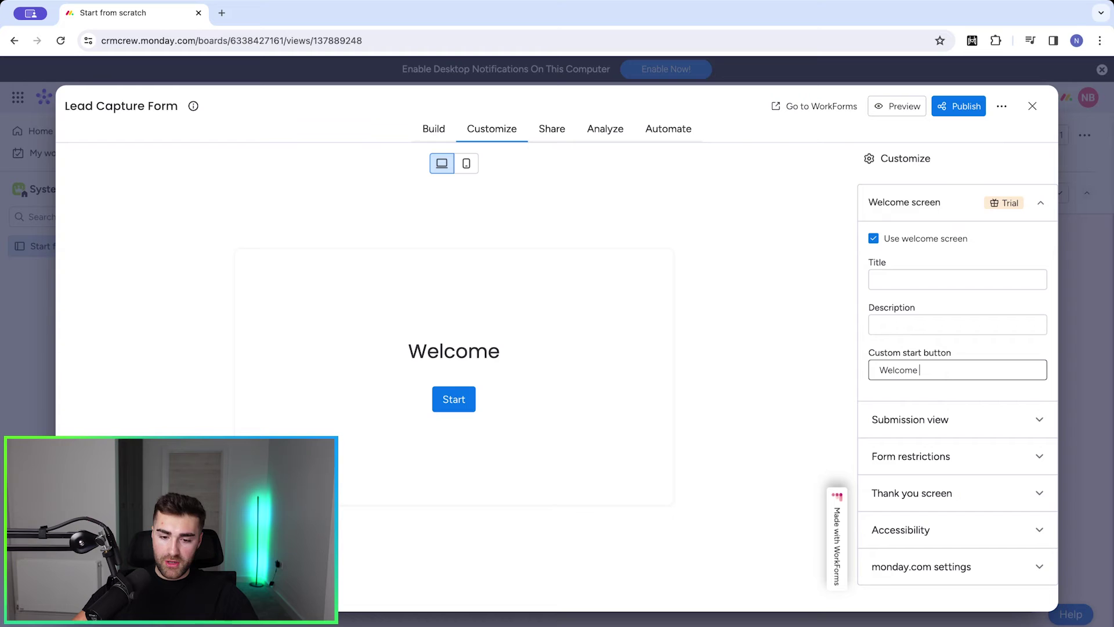
Title the welcome screen "Lead Capture Form" and turn off the use of the welcome screen.
left_click(898, 280)
type("Lead")
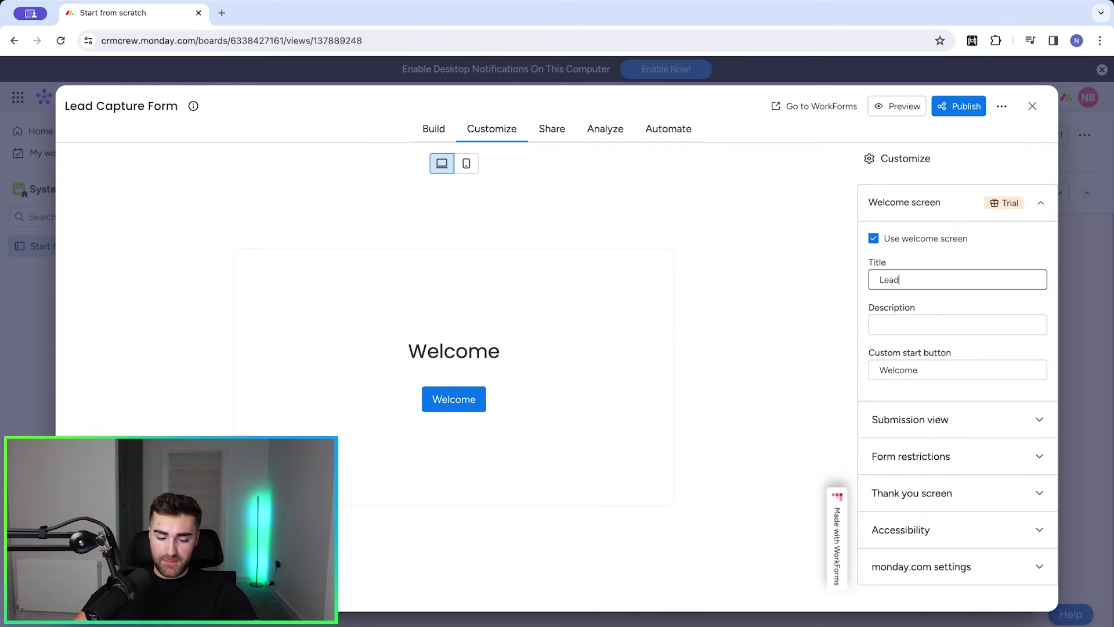
type(" Capturfe e For")
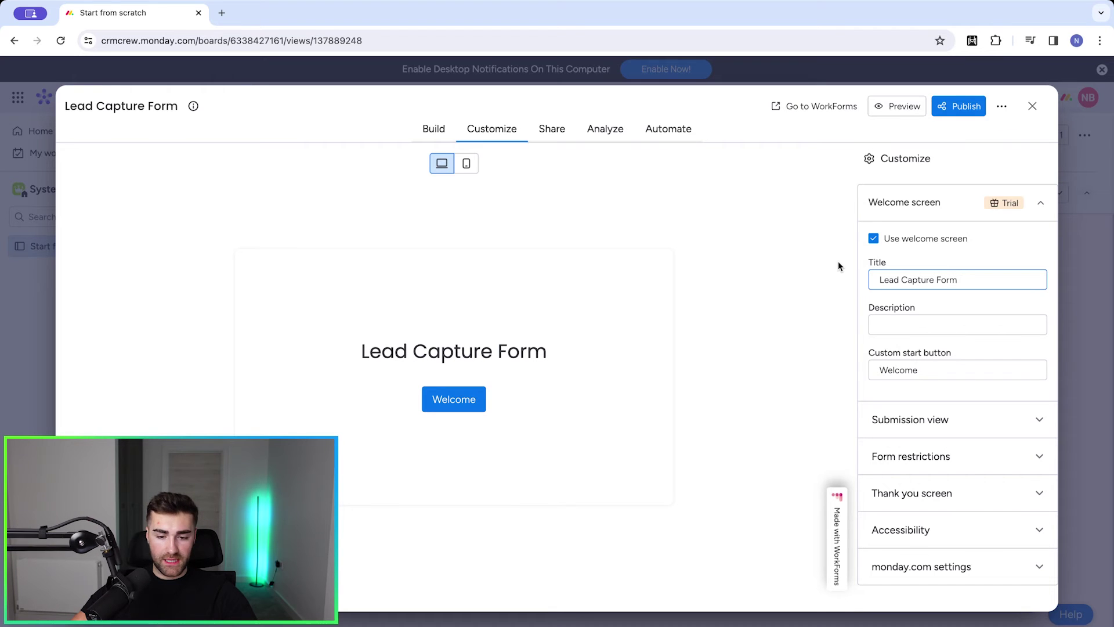
left_click(874, 239)
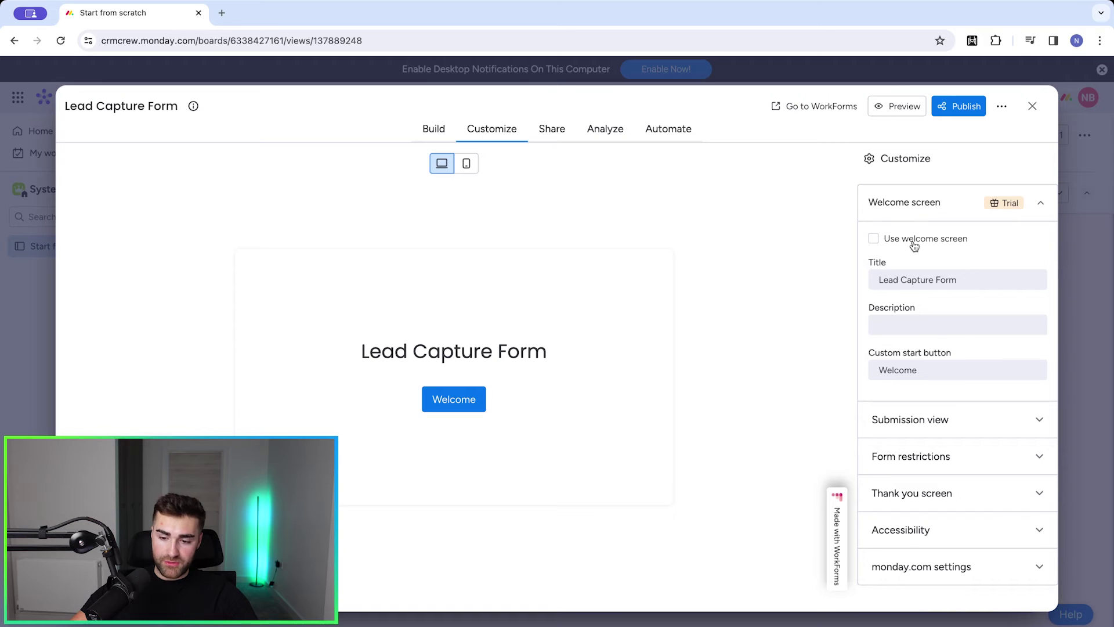
Hide the branding in the submission view and set the custom submit button text to "Access Now".
left_click(910, 413)
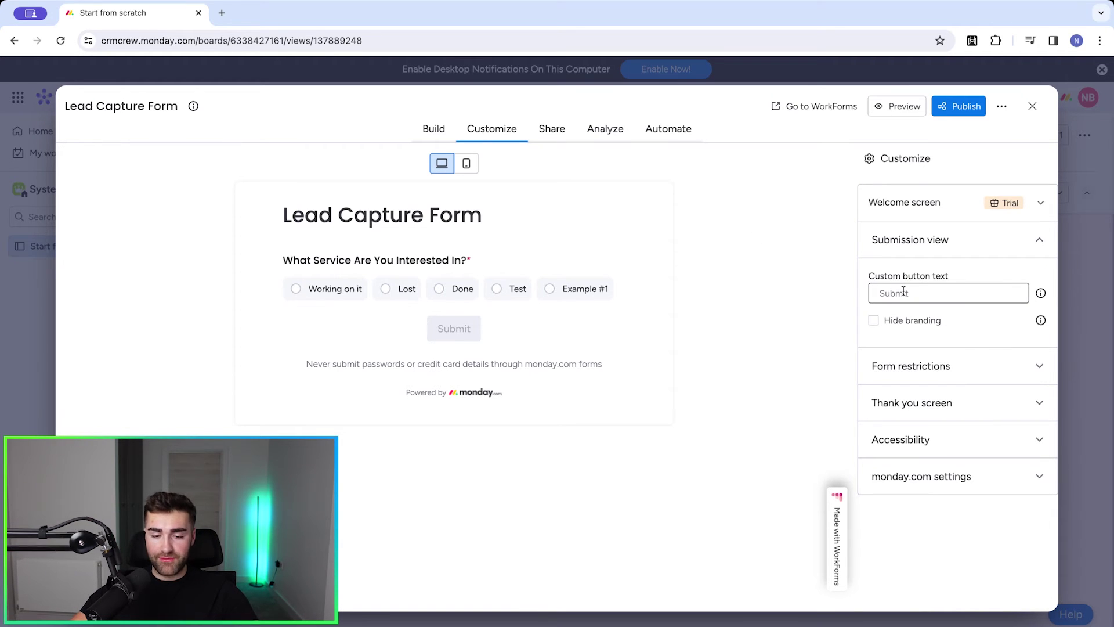
left_click(874, 320)
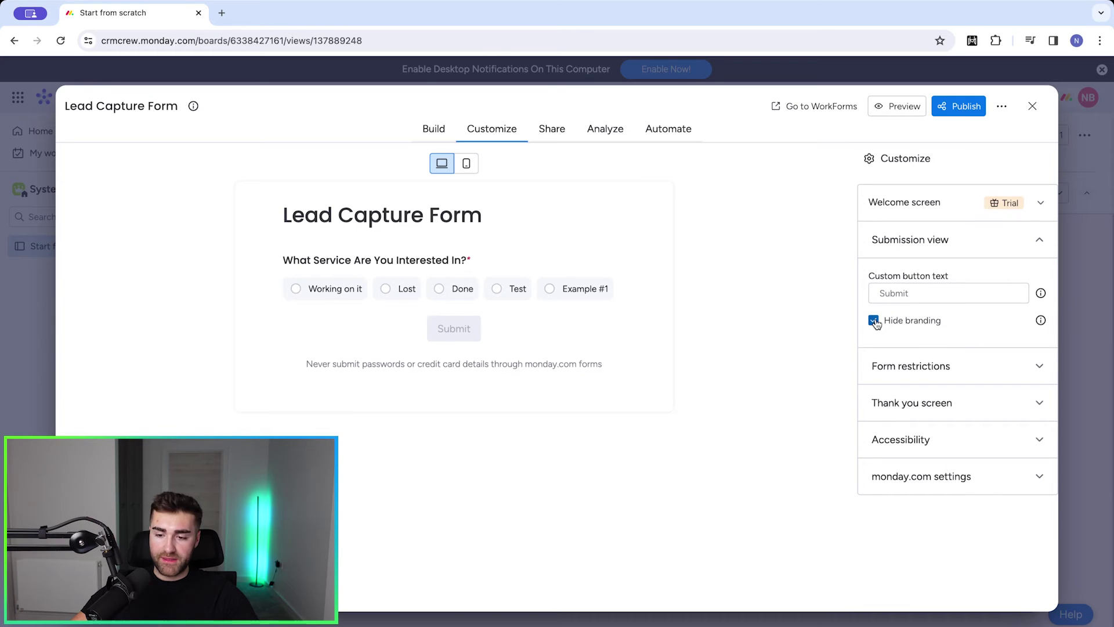
left_click(886, 287)
type("S")
key("BackSpace")
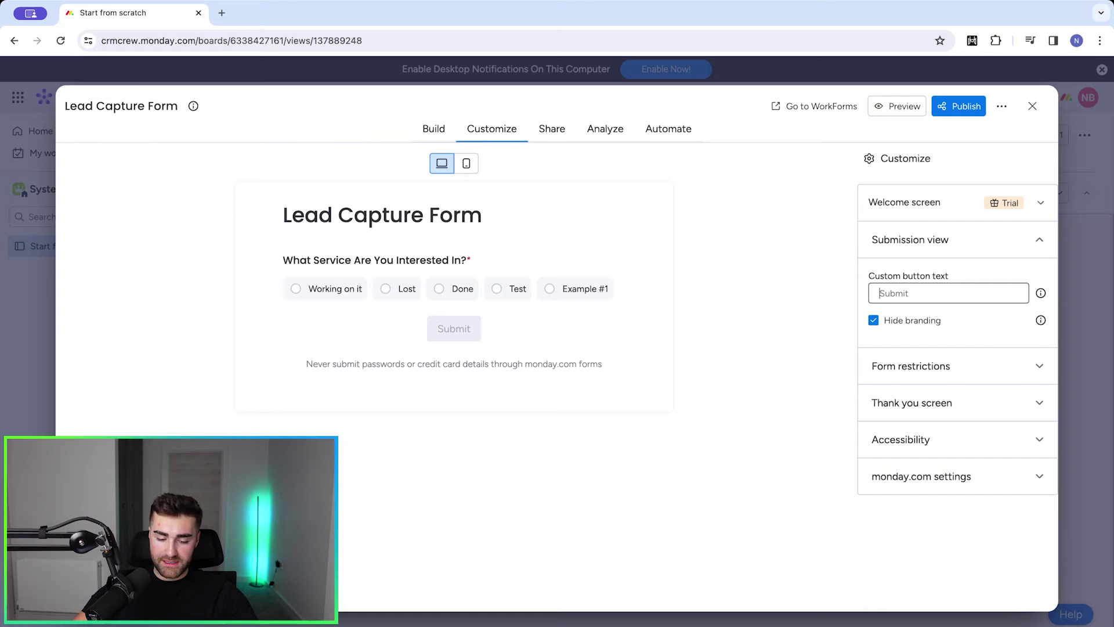
type("Access Now")
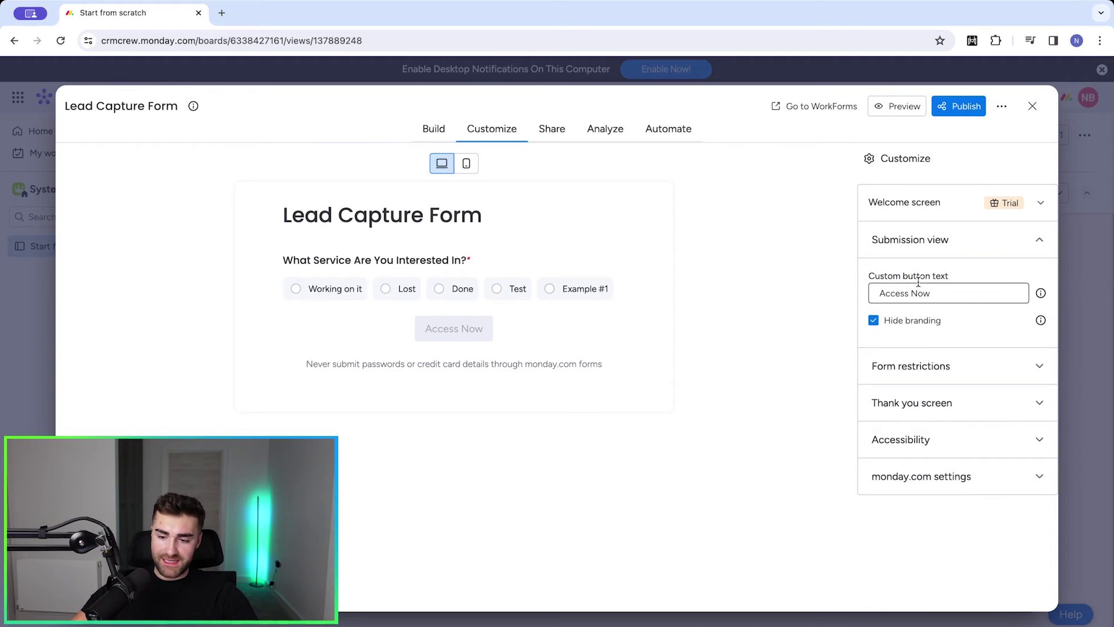
Make the form anonymous in the form restrictions.
left_click(901, 364)
scroll(905, 344, "down", 1)
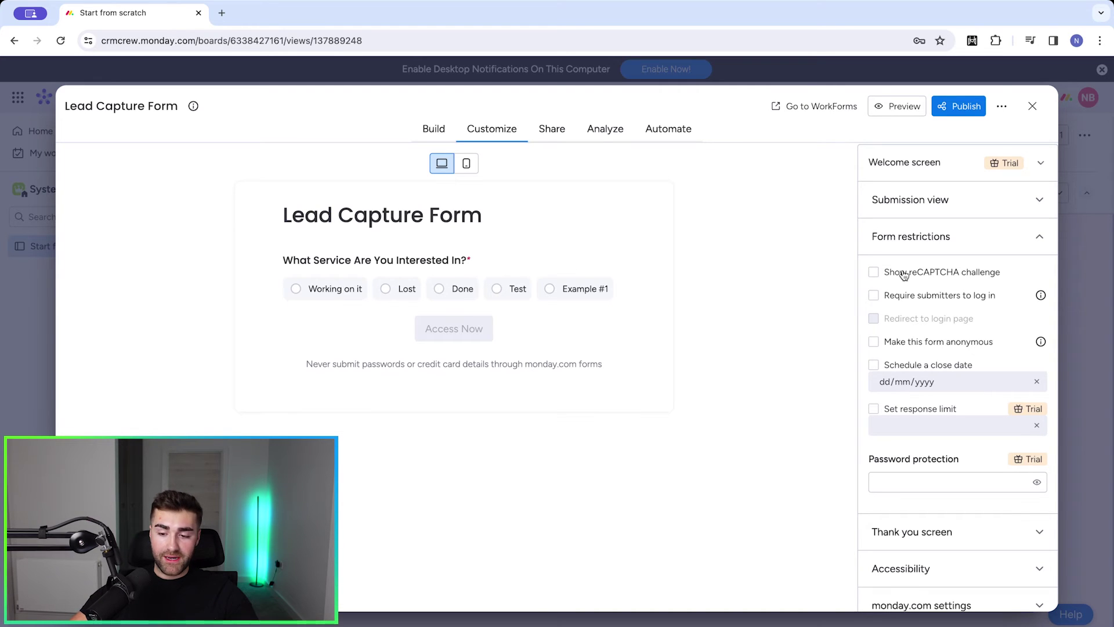
left_click(894, 346)
left_click_drag(378, 243, 280, 242)
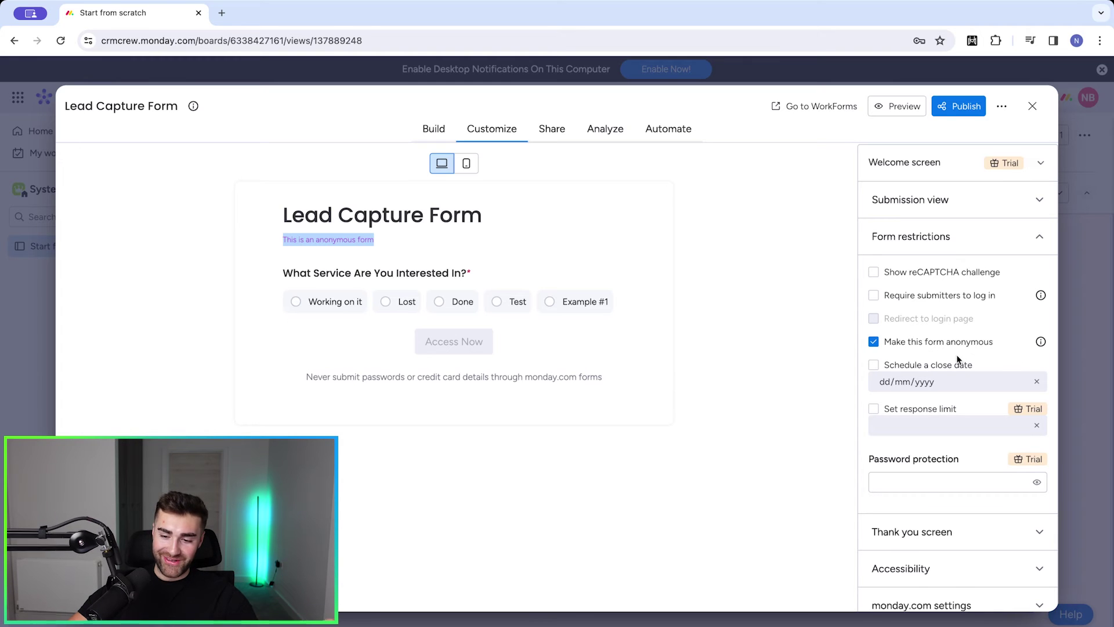
Set a response limit of 38 in the form restrictions, leaving the close date off and the password protection empty.
scroll(959, 360, "down", 1)
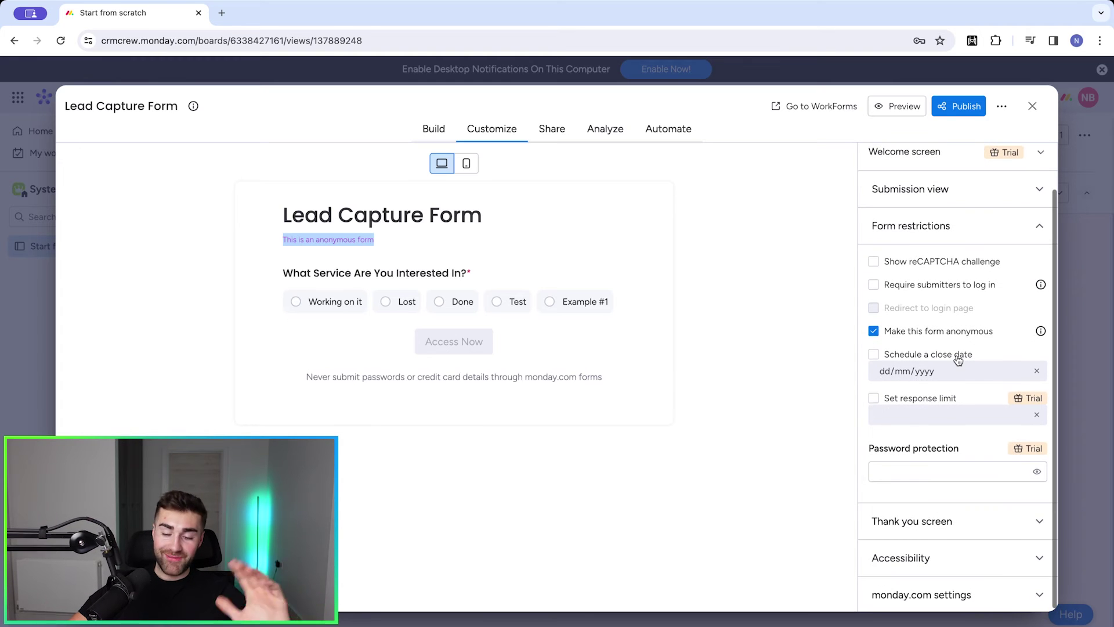
left_click(874, 355)
left_click(873, 355)
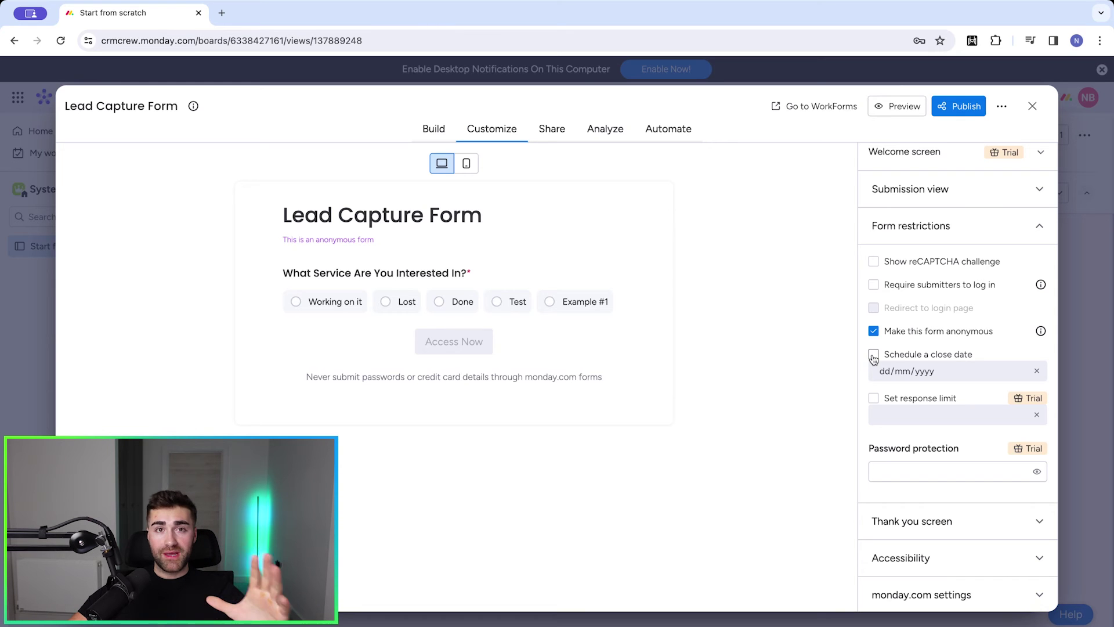
left_click(874, 400)
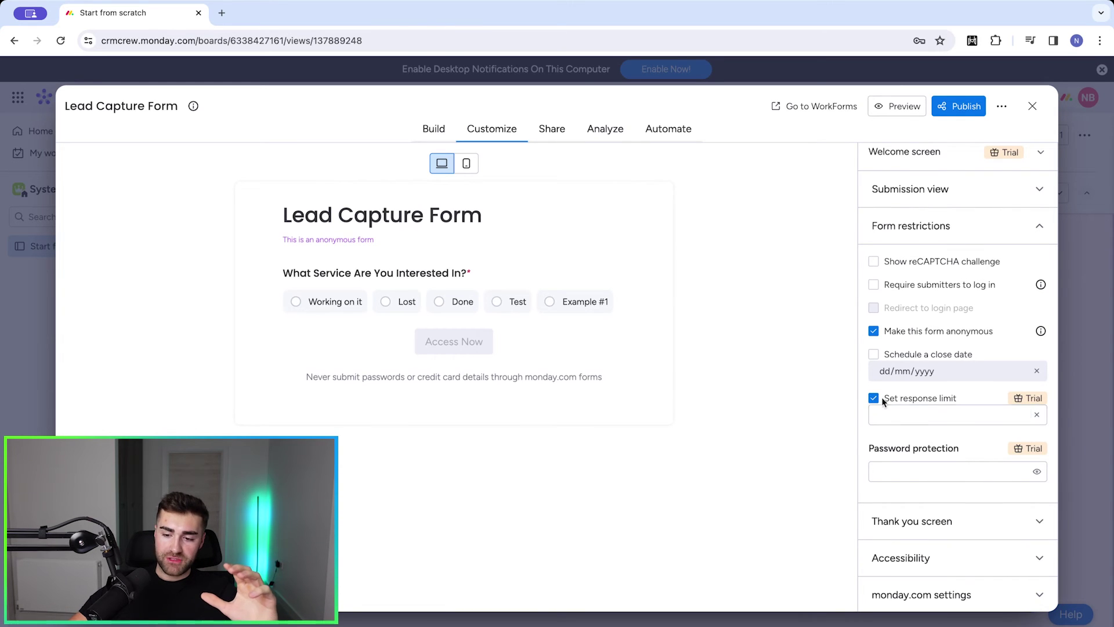
type("38")
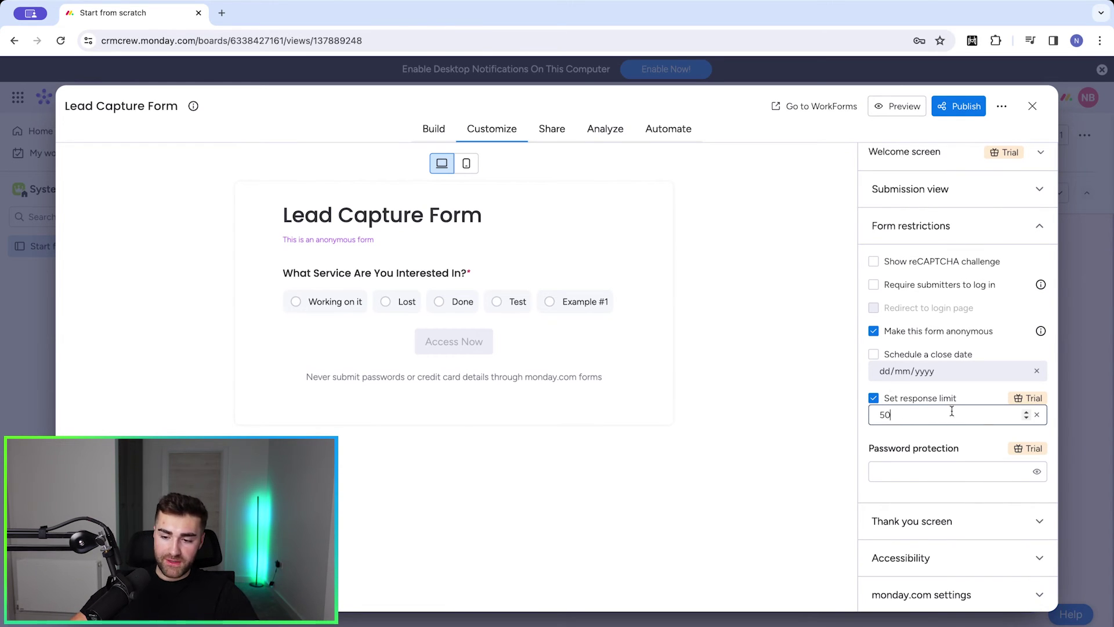
left_click(889, 470)
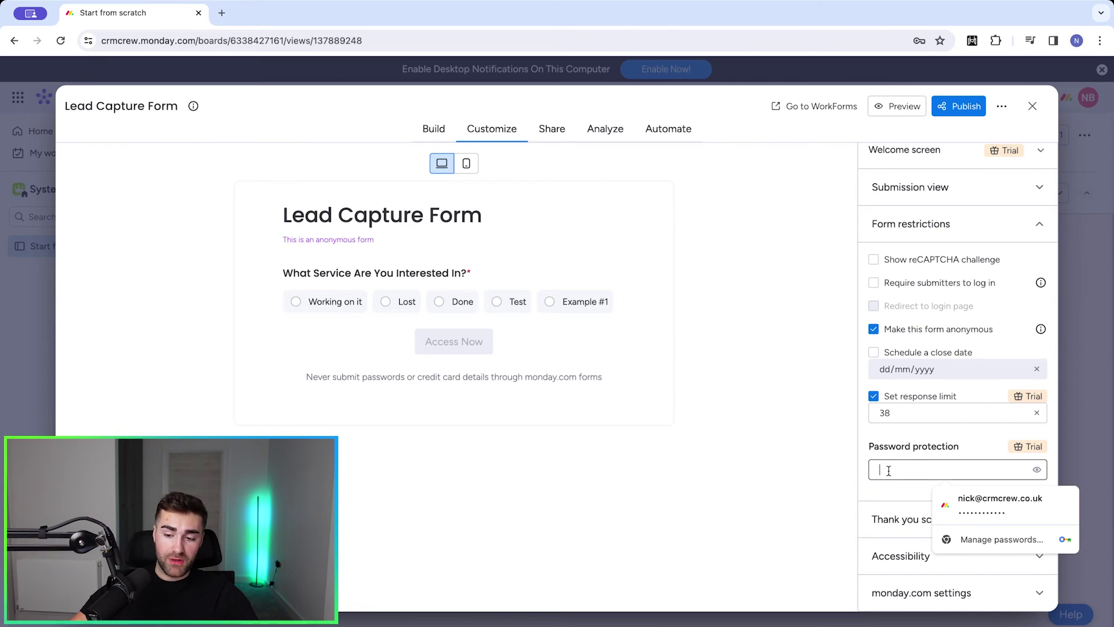
left_click(803, 474)
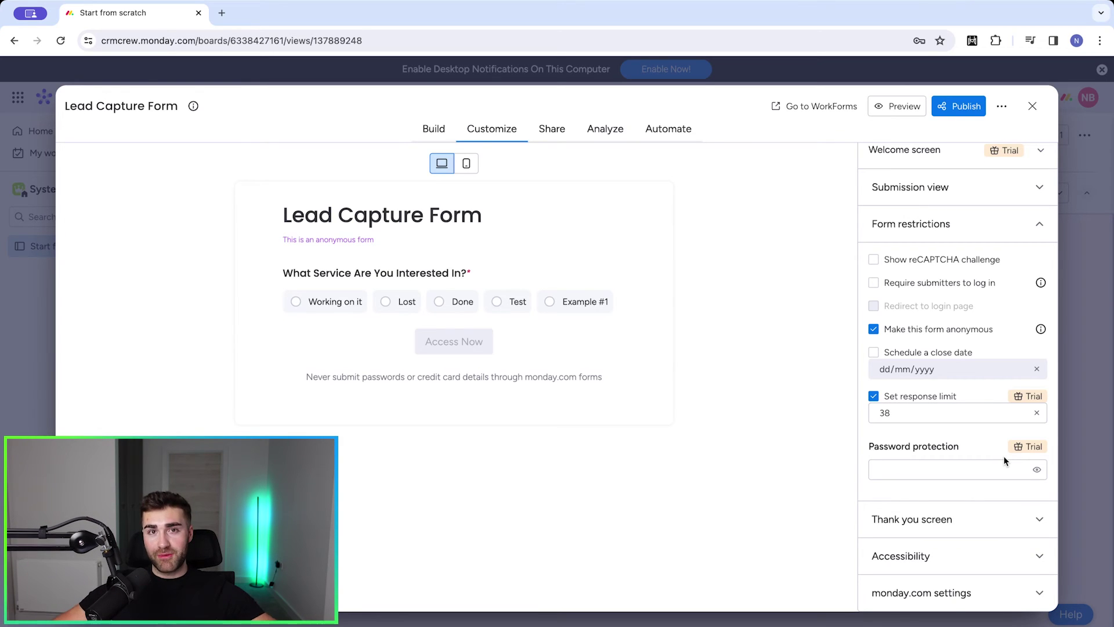
Try out the resubmit button and the hidden success image on the thank you screen, and turn both options off again.
left_click(897, 519)
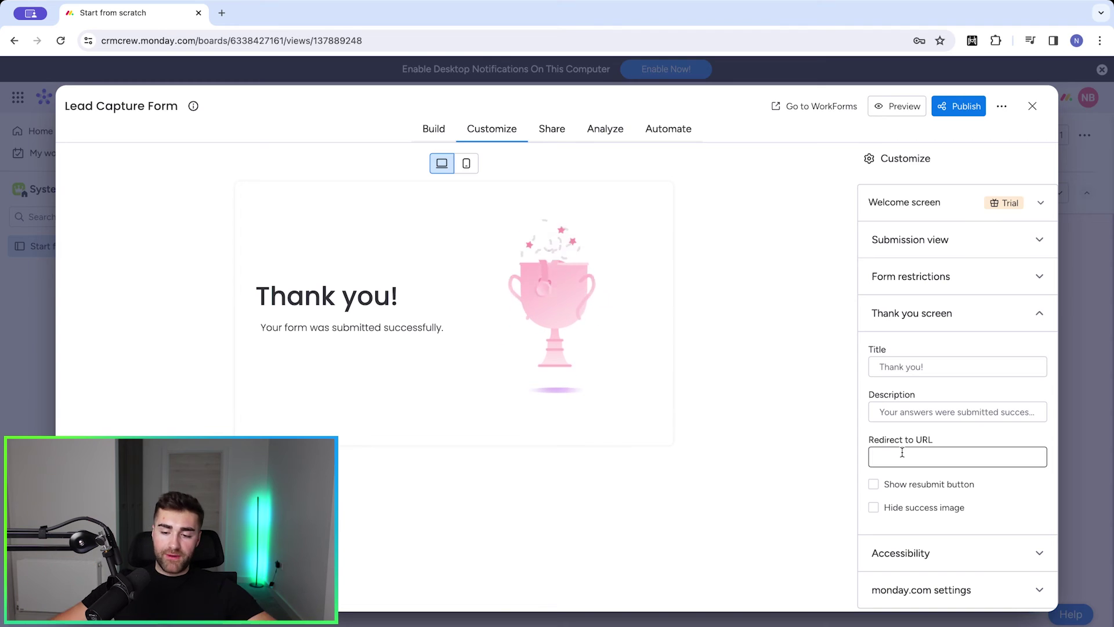
left_click(874, 485)
left_click(874, 485)
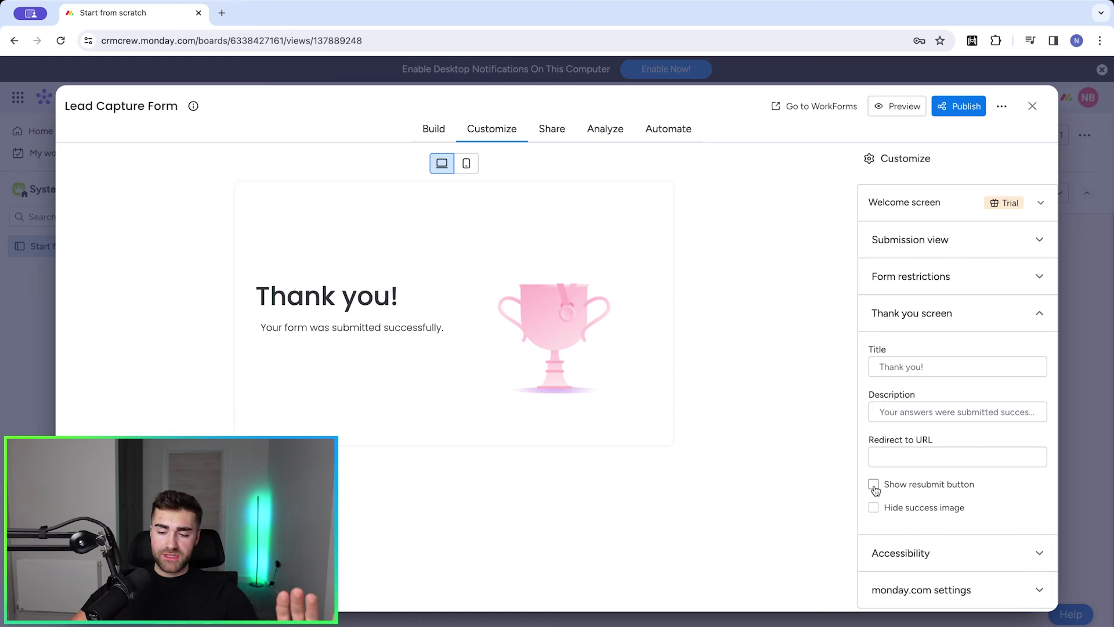
left_click(874, 508)
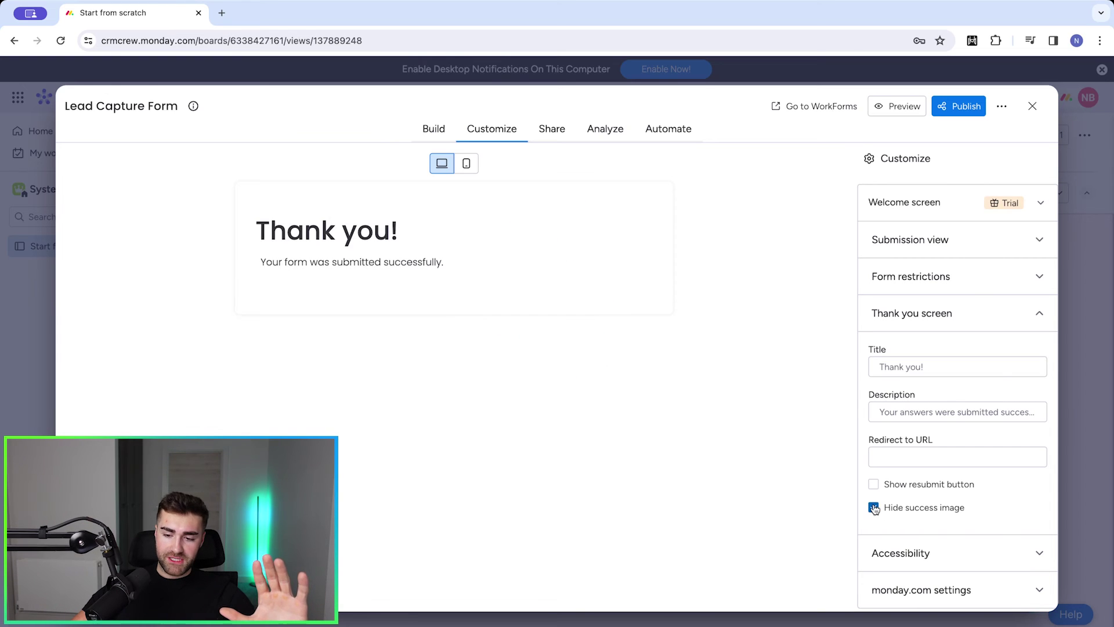
left_click(874, 507)
left_click(874, 507)
left_click(874, 508)
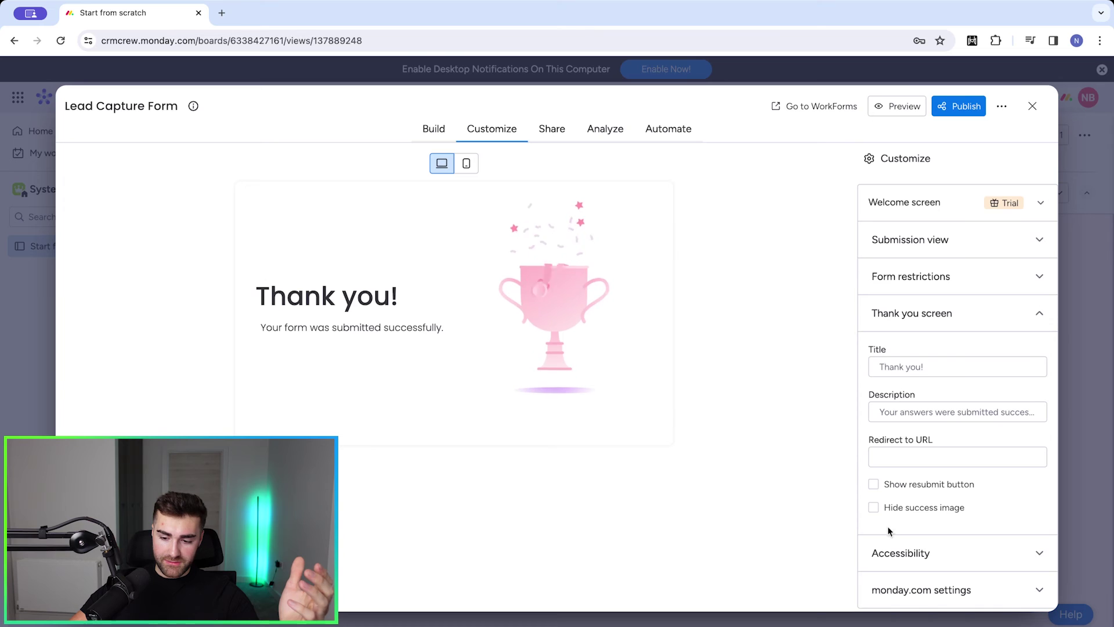
Review the form's accessibility settings and the syncing of question and column titles, using the service question as the example.
left_click(896, 552)
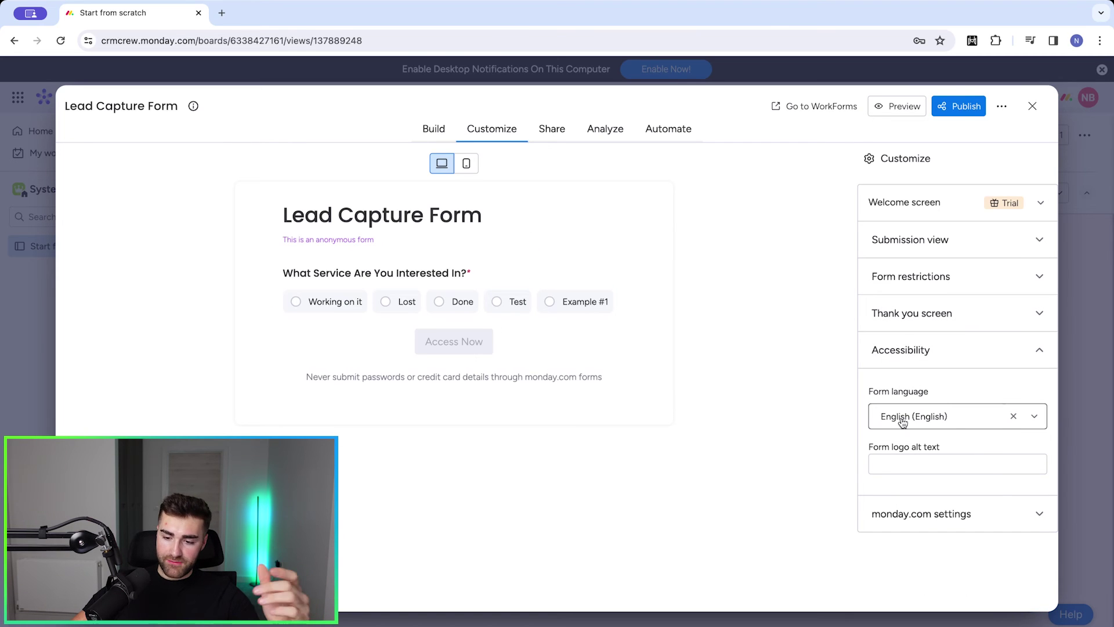
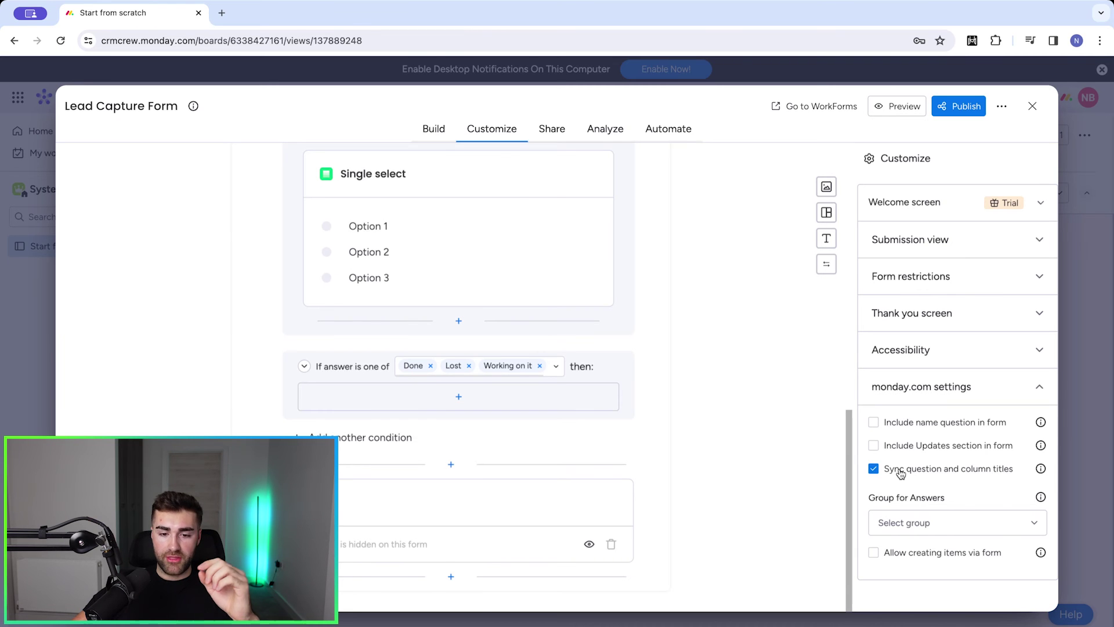
scroll(509, 191, "up", 10)
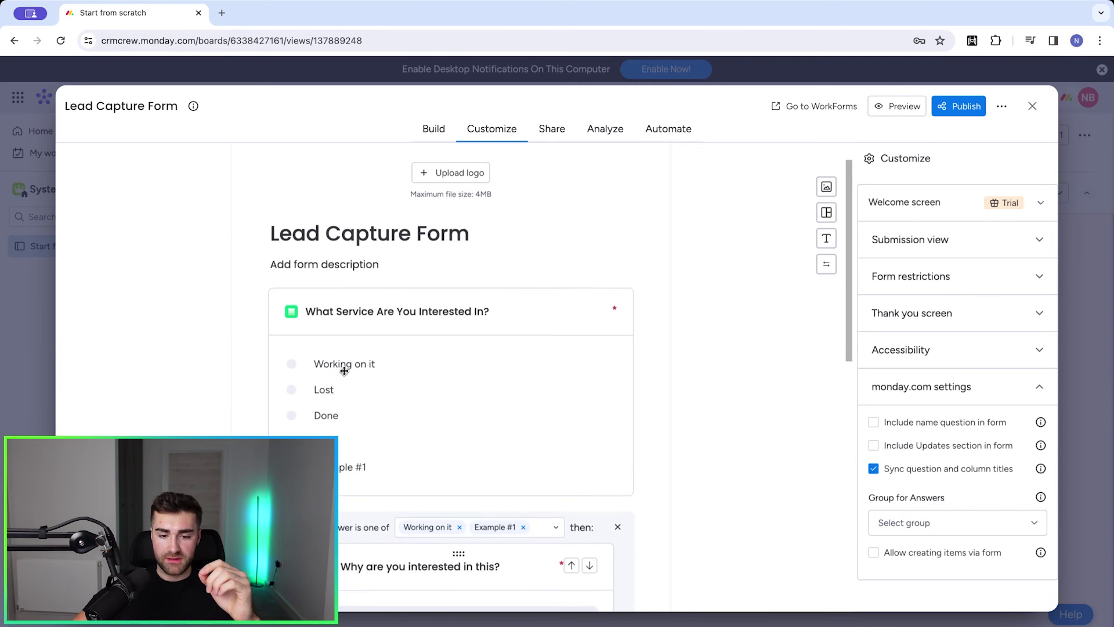
left_click(380, 324)
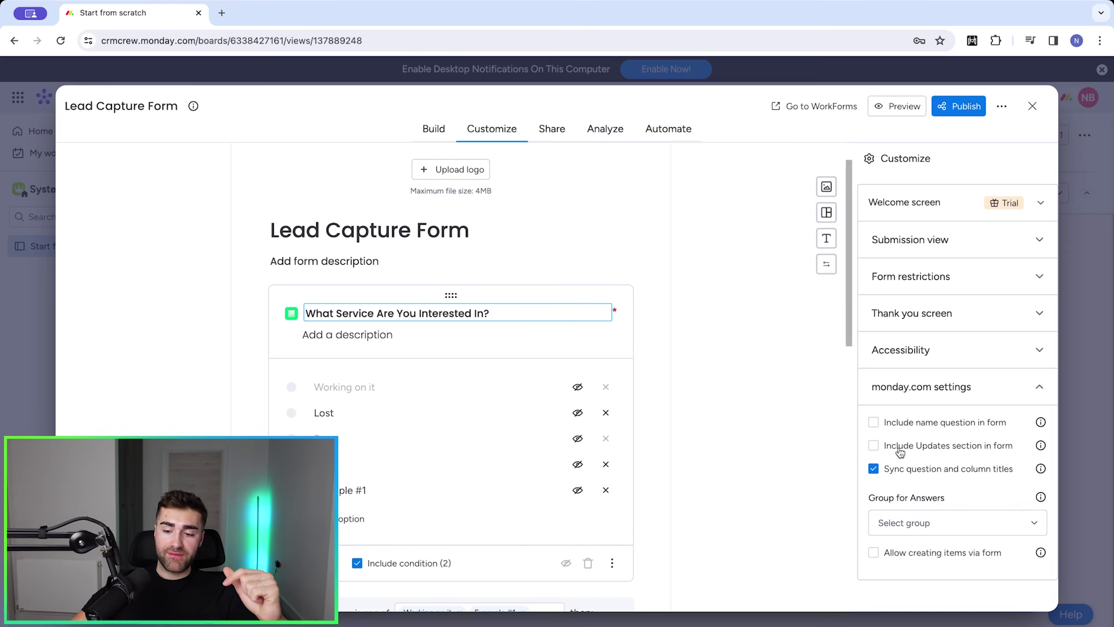
left_click(876, 472)
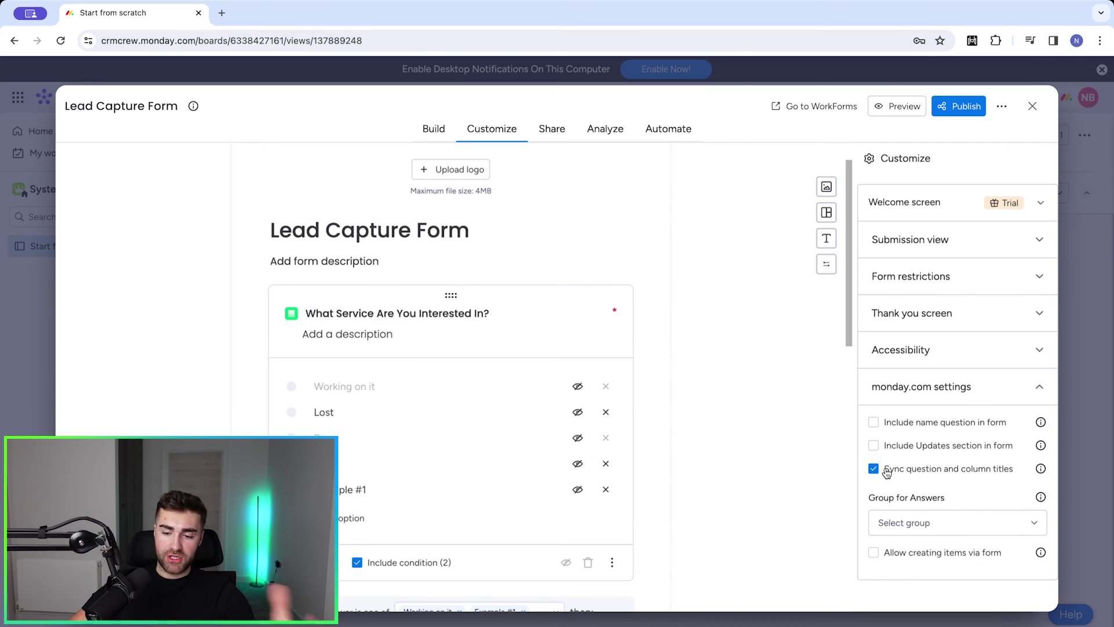
Set the group for answers to the first "Group Title" and toggle the option to allow creating items via the form.
left_click(899, 525)
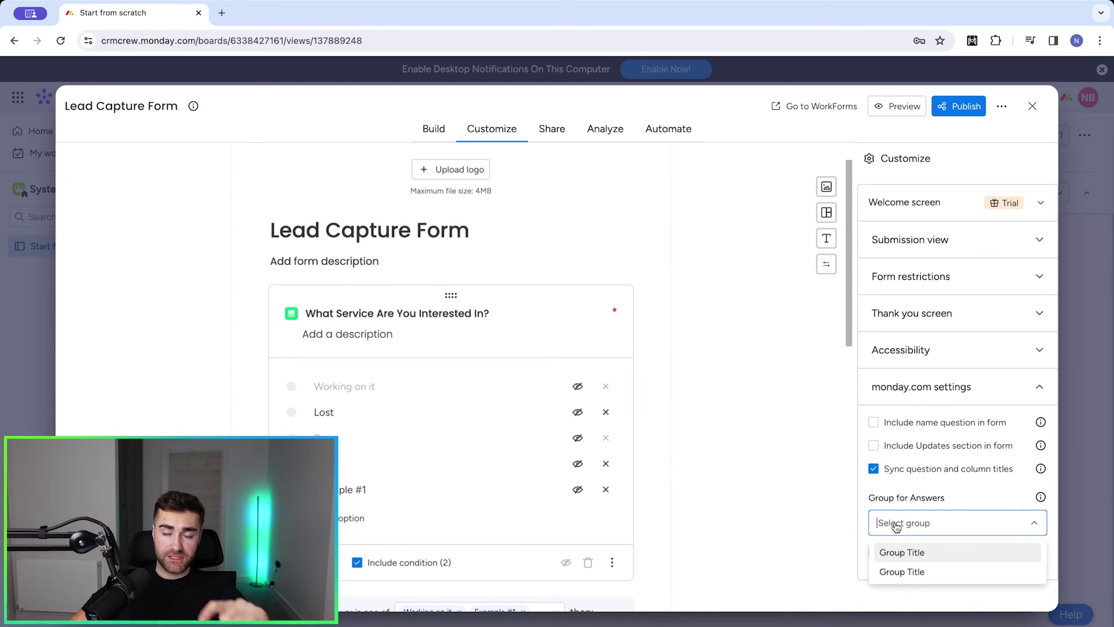
left_click(896, 552)
scroll(792, 524, "down", 1)
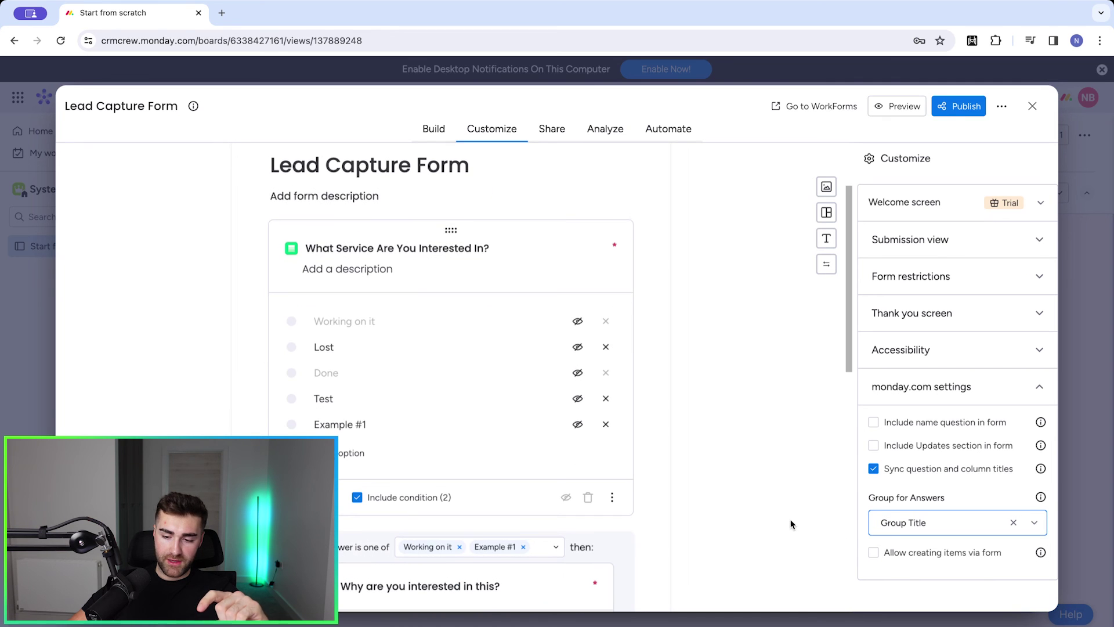
left_click(874, 553)
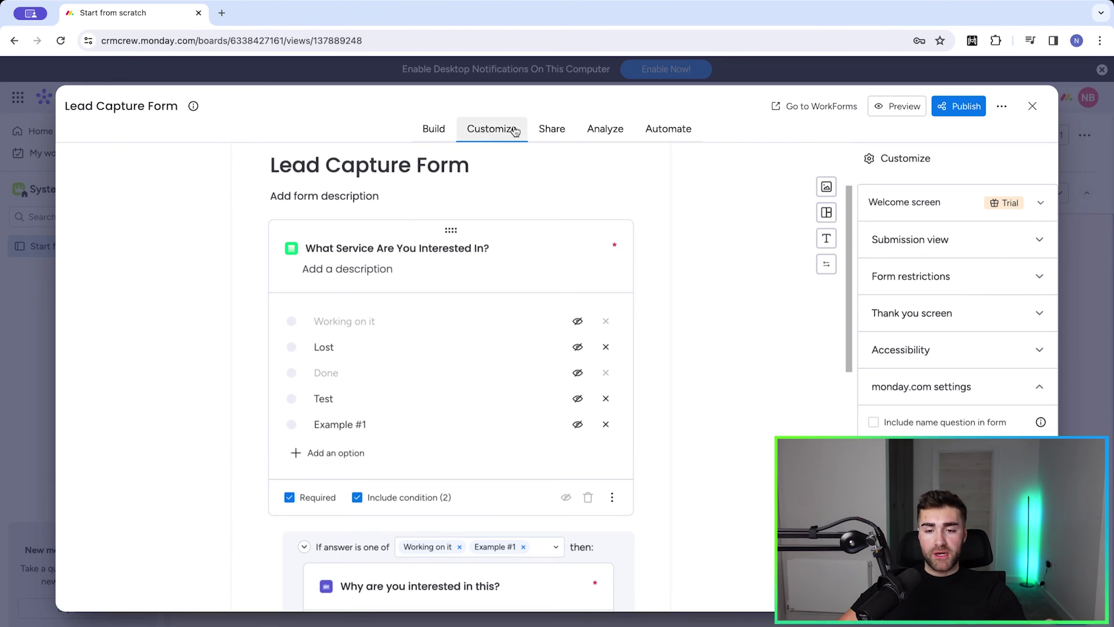
Copy the form's share link and open the live form in a new browser tab.
left_click(551, 129)
left_click(781, 269)
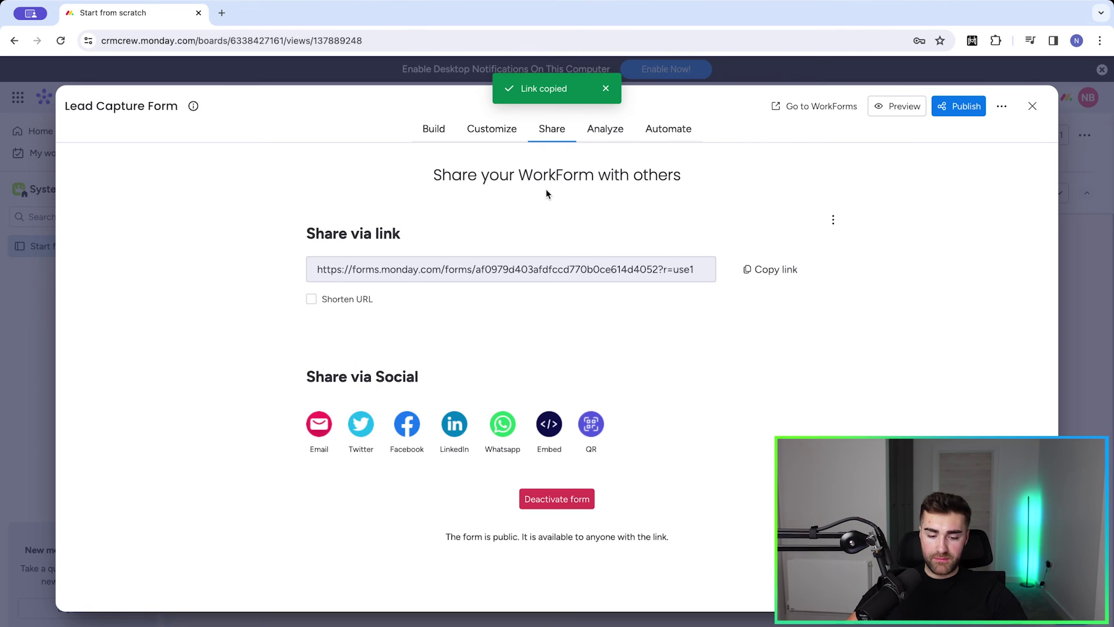
key("ctrl+t")
key("ctrl+v")
key("Return")
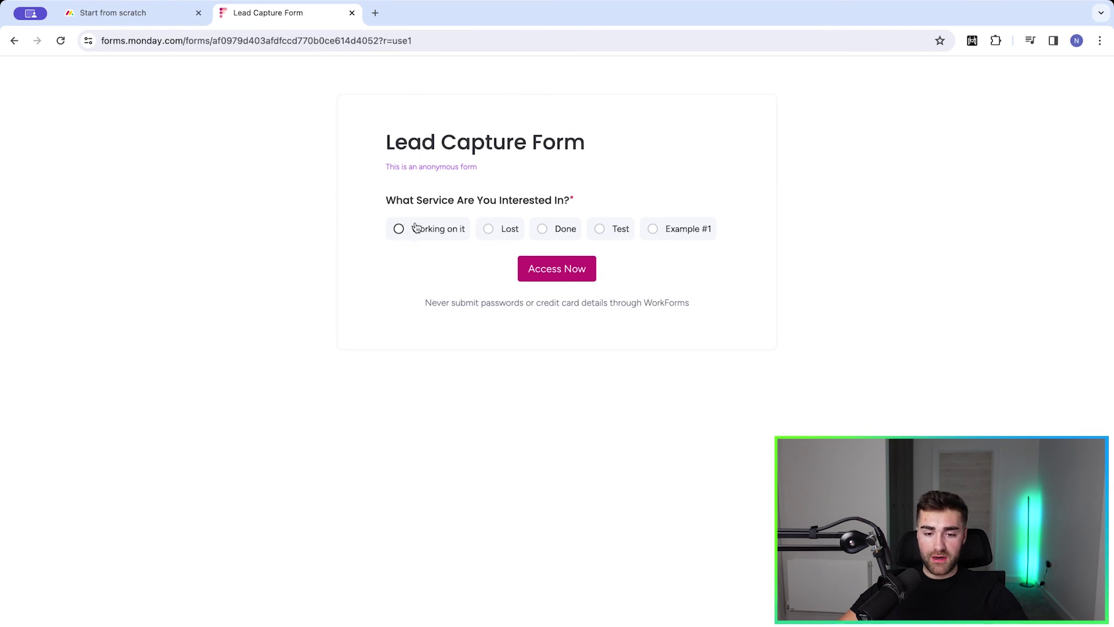
Test the service question's options in the live form, return to "Working on it", and inspect its conditional text and single select questions.
left_click(432, 234)
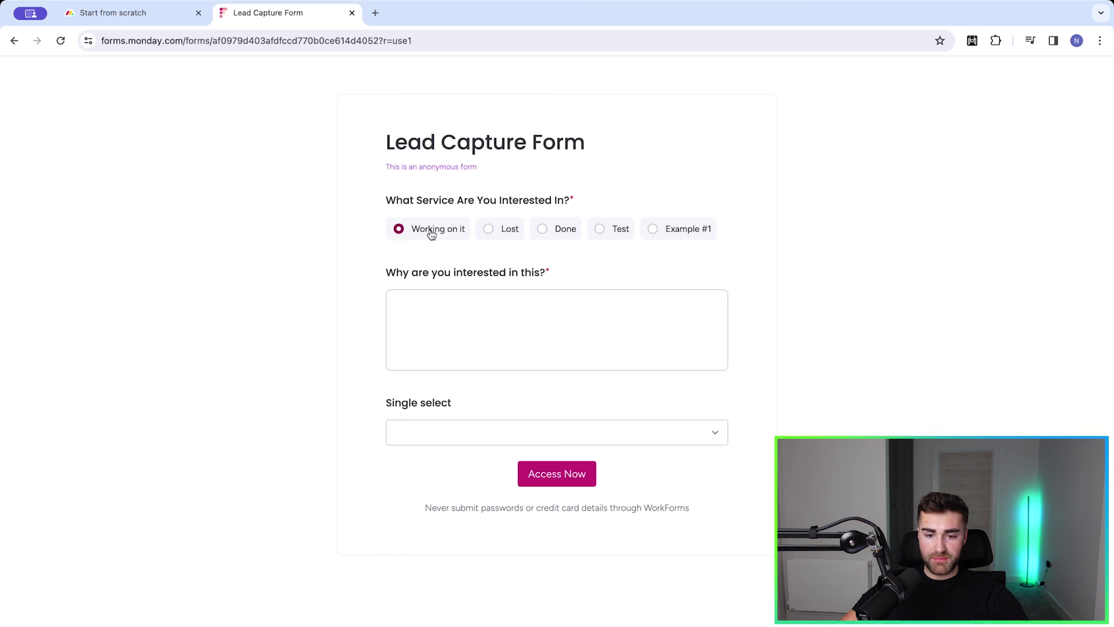
left_click(488, 229)
left_click(409, 235)
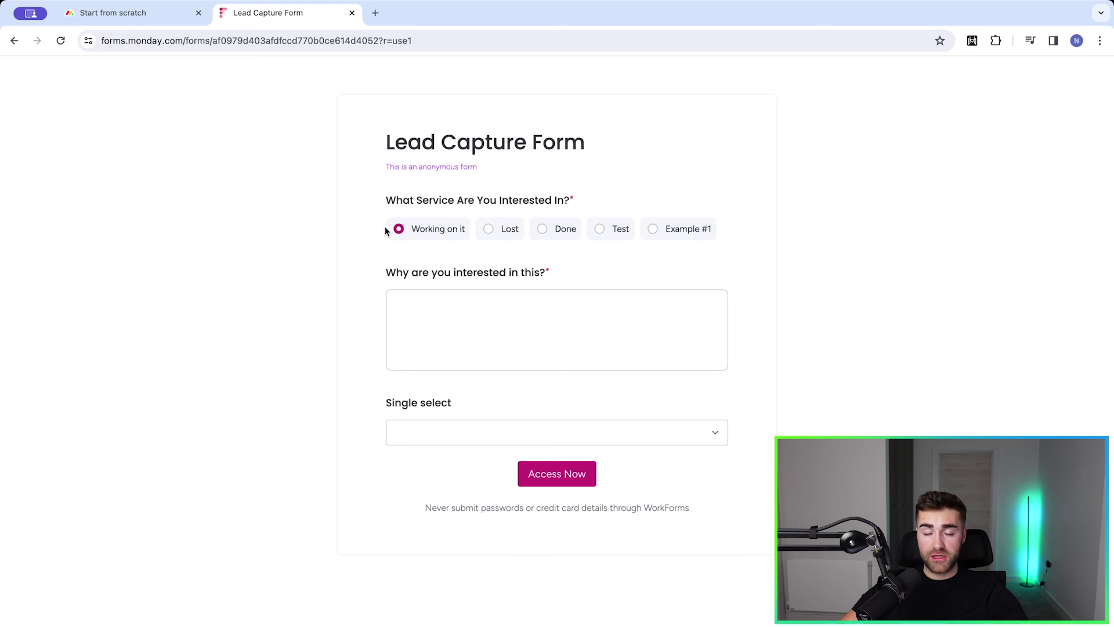
left_click(562, 231)
left_click(628, 233)
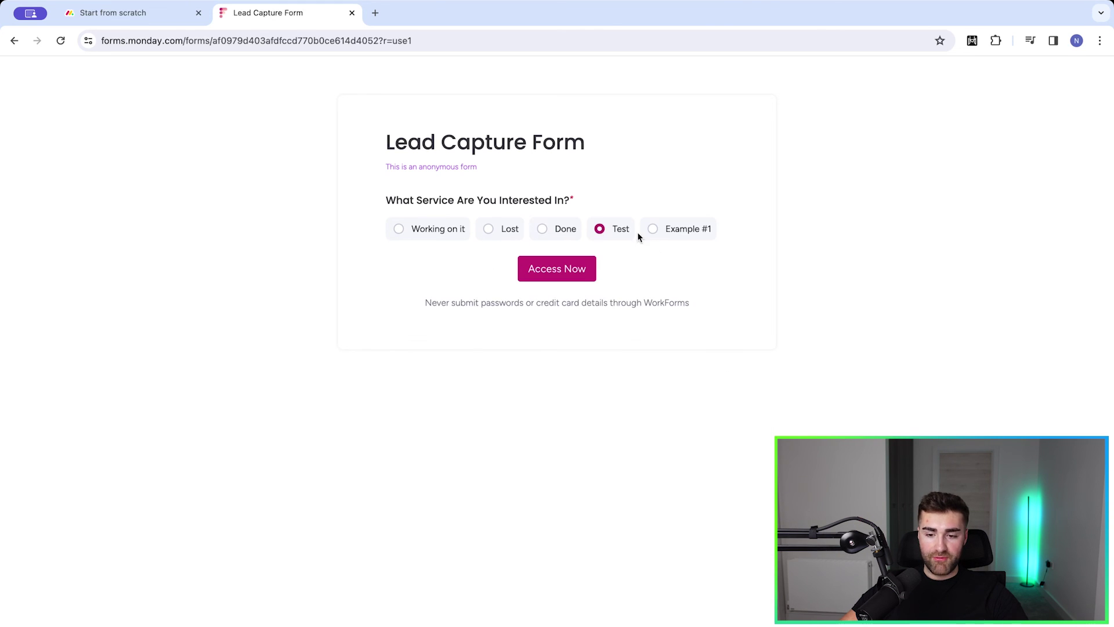
left_click(678, 233)
left_click(415, 228)
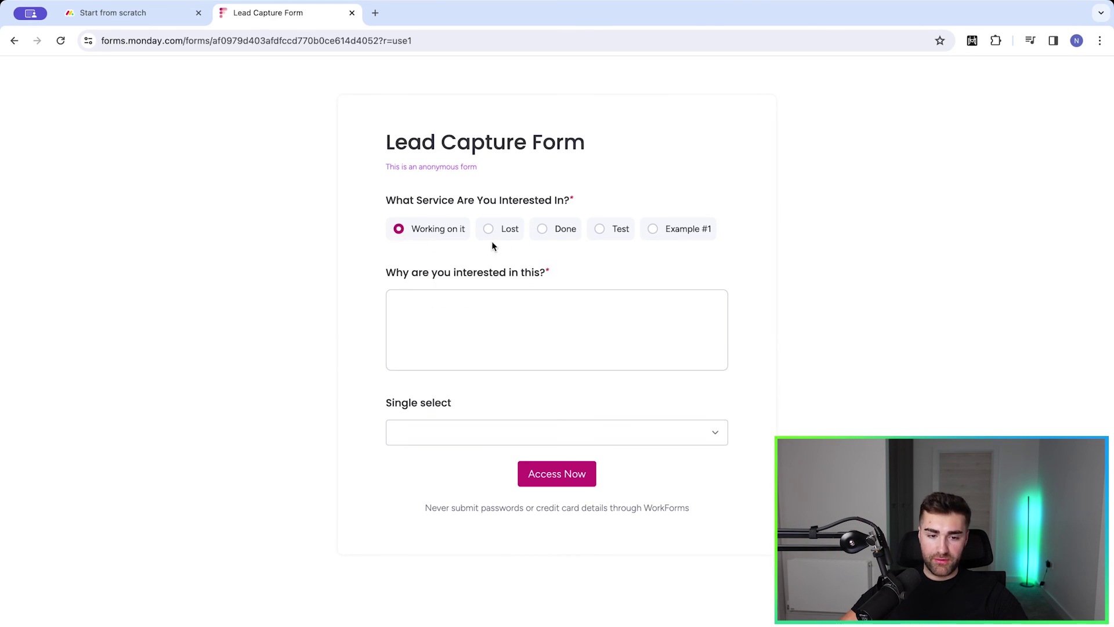
left_click(444, 319)
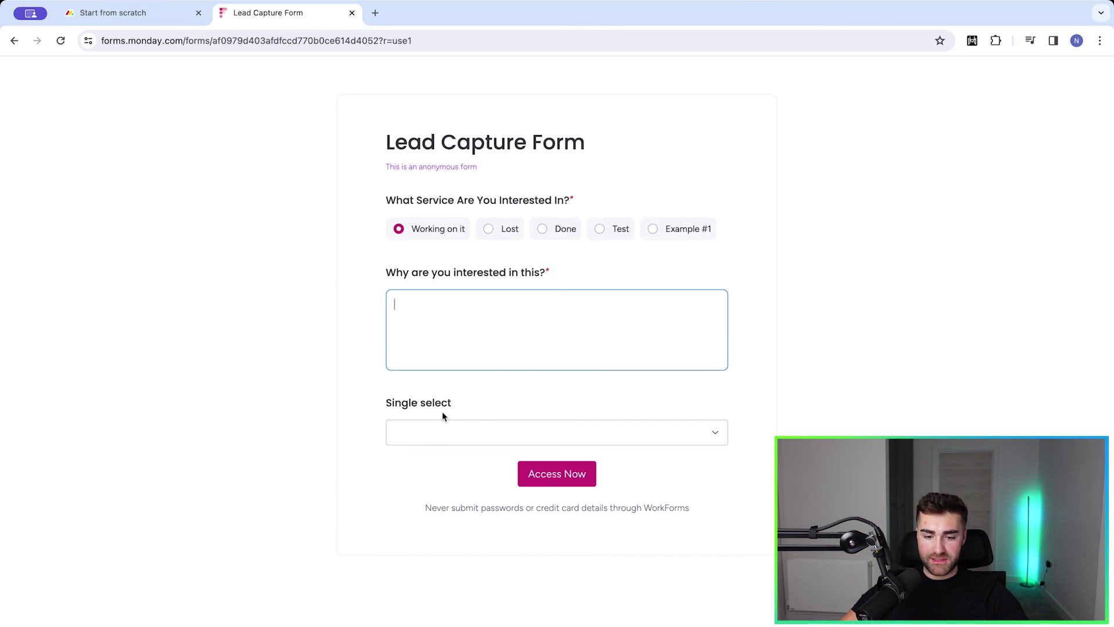
left_click(435, 436)
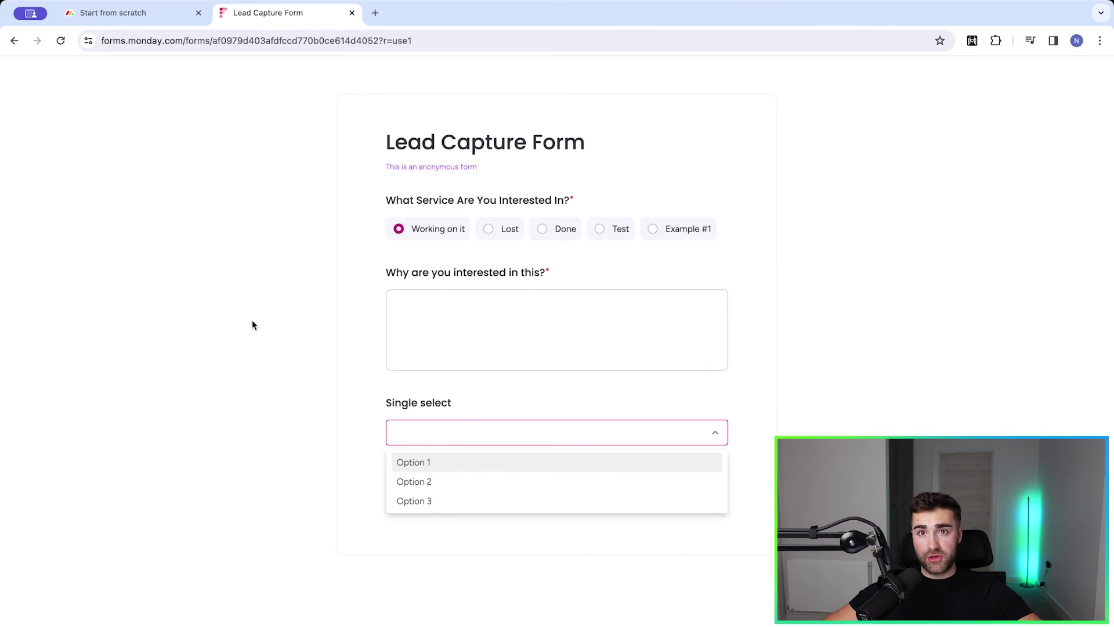
Return to the form editor and review the analysis summary for each question.
left_click(128, 12)
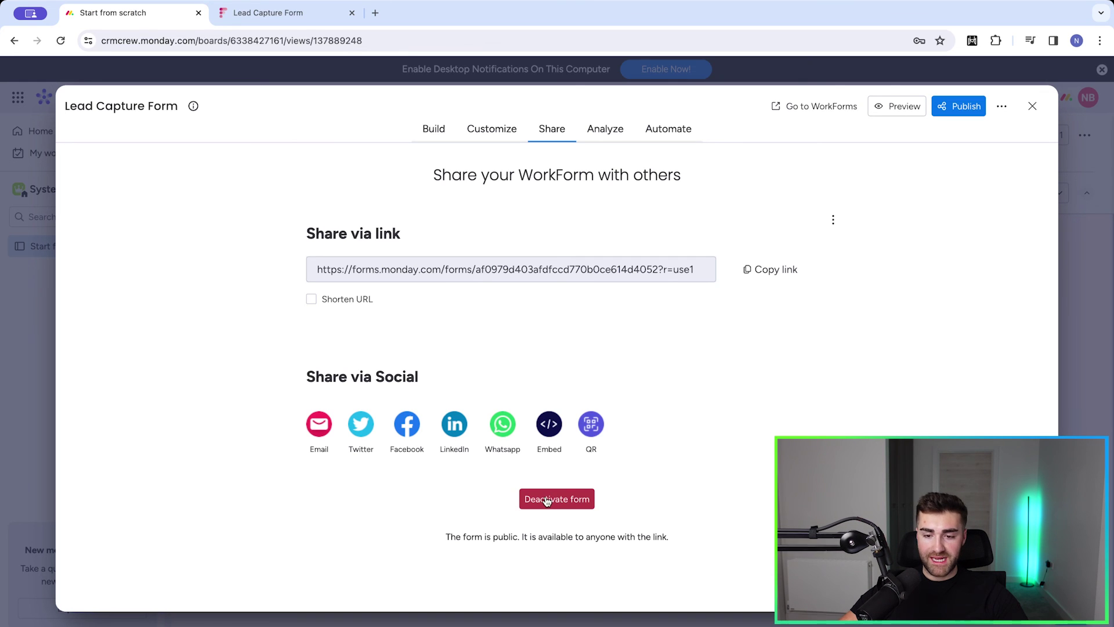
left_click(601, 129)
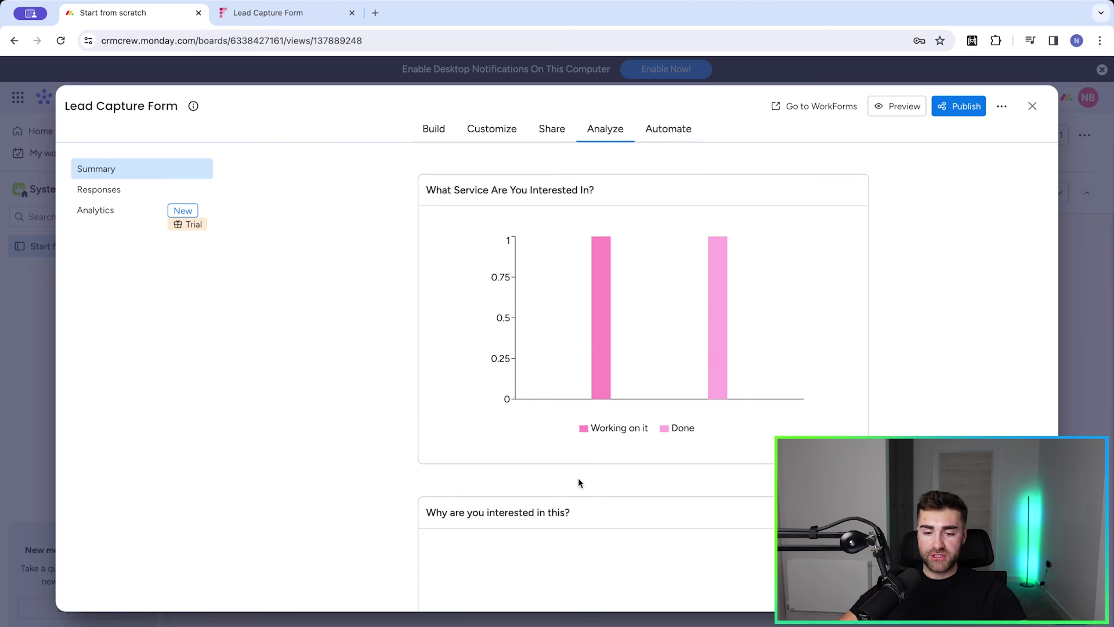
scroll(578, 479, "down", 7)
scroll(578, 478, "down", 3)
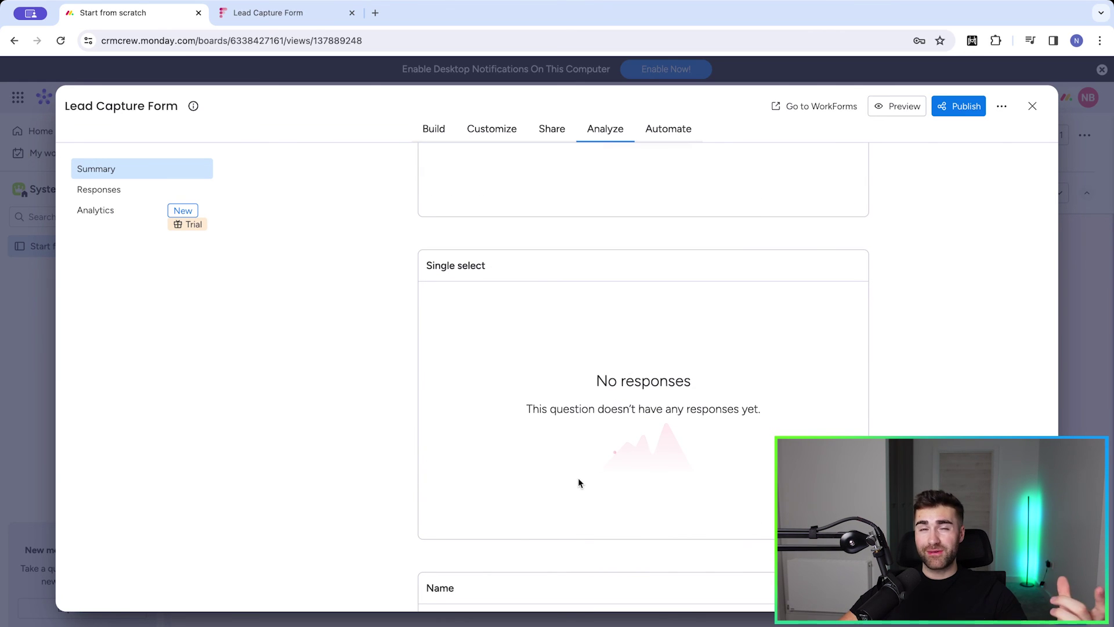
scroll(513, 295, "up", 10)
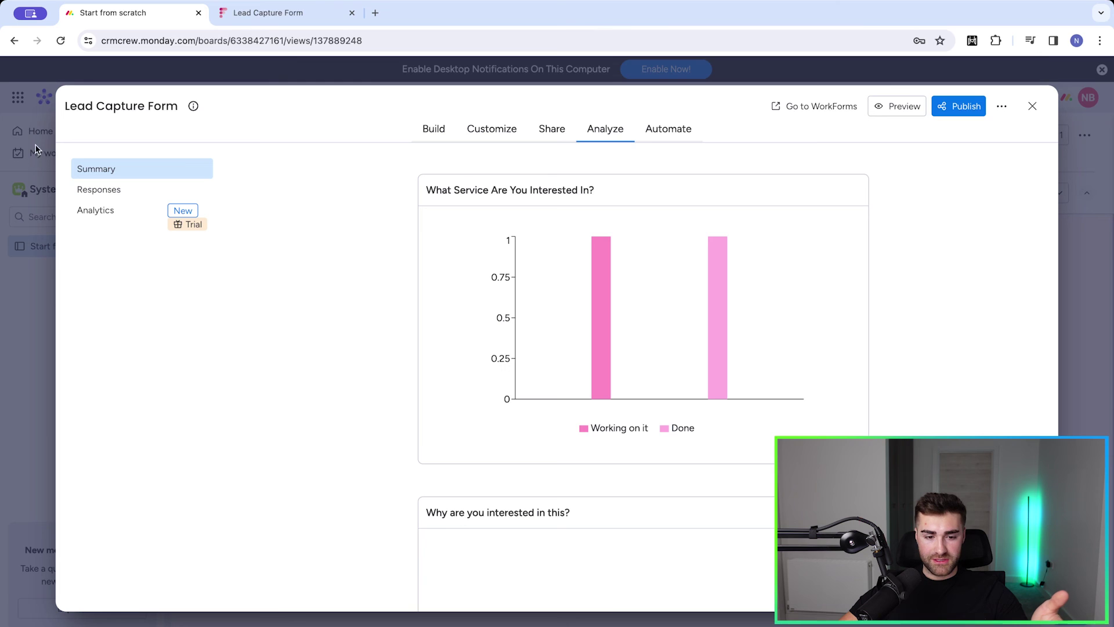
Examine the form's responses and its analytics.
left_click(93, 190)
scroll(468, 354, "down", 4)
scroll(467, 353, "up", 4)
left_click(134, 210)
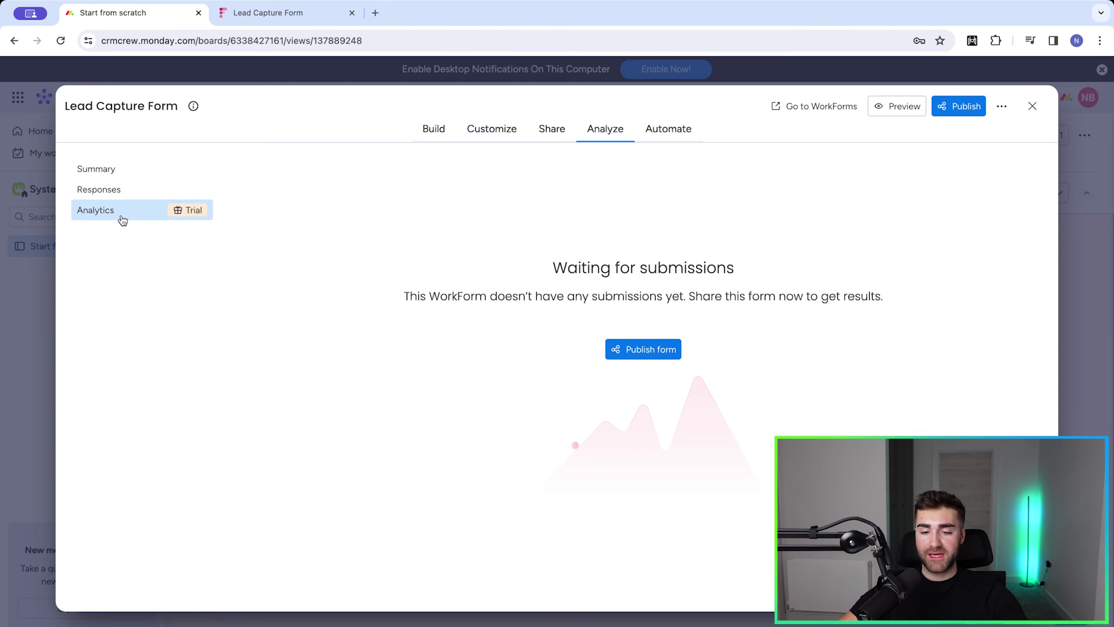
View the form's automation options, then bring up its publishing and sharing options.
left_click(669, 128)
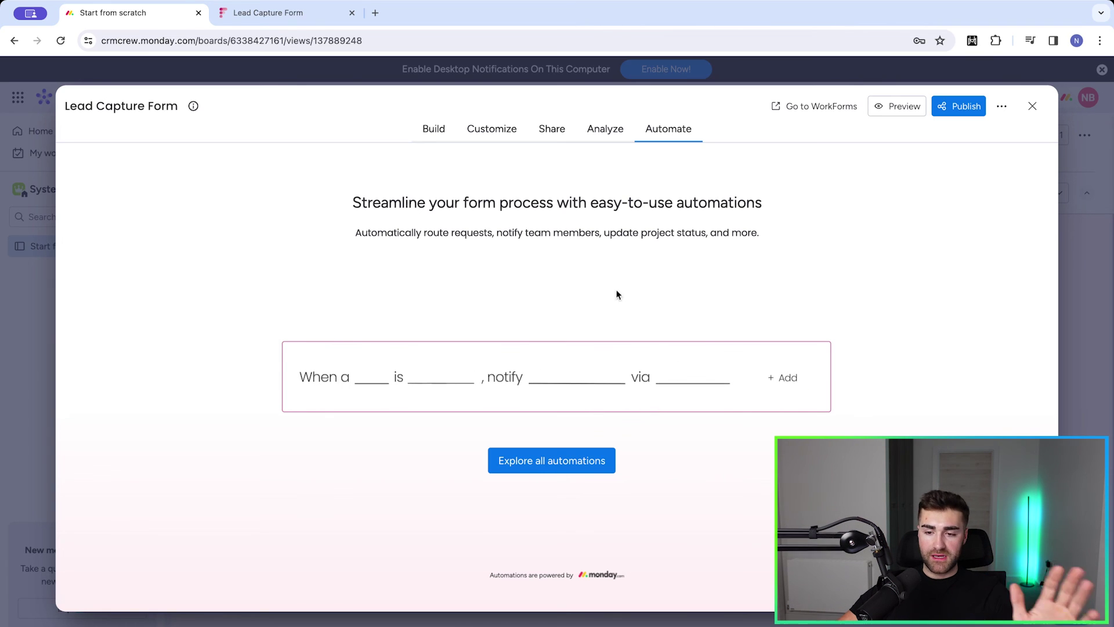
left_click(966, 109)
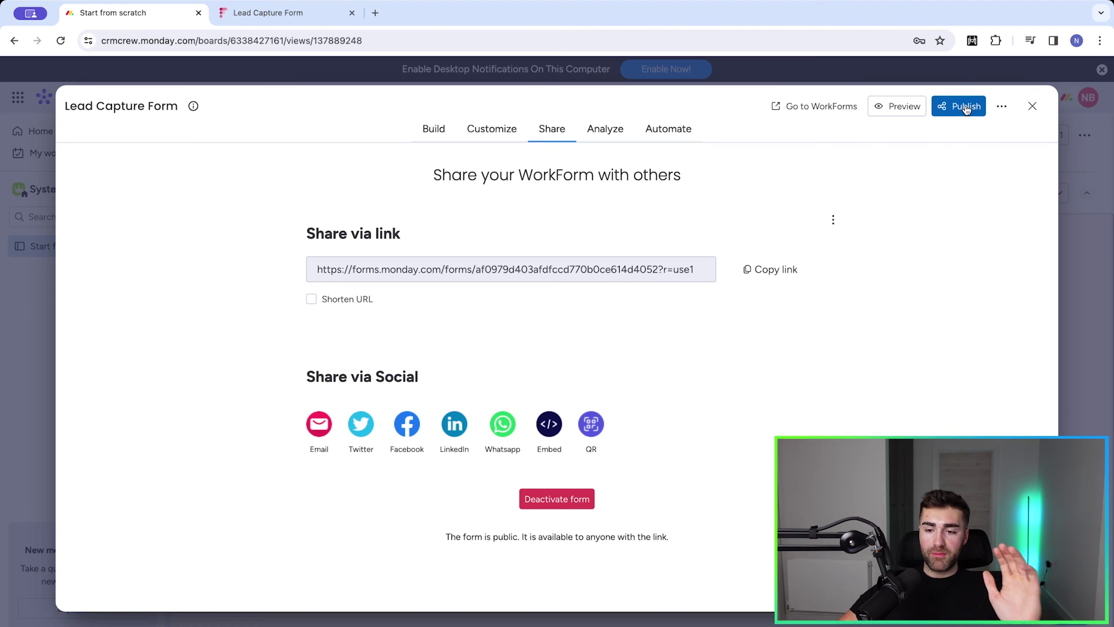
Close the form editor and look through the form's embed, QR code and social sharing options on the board.
left_click(1033, 107)
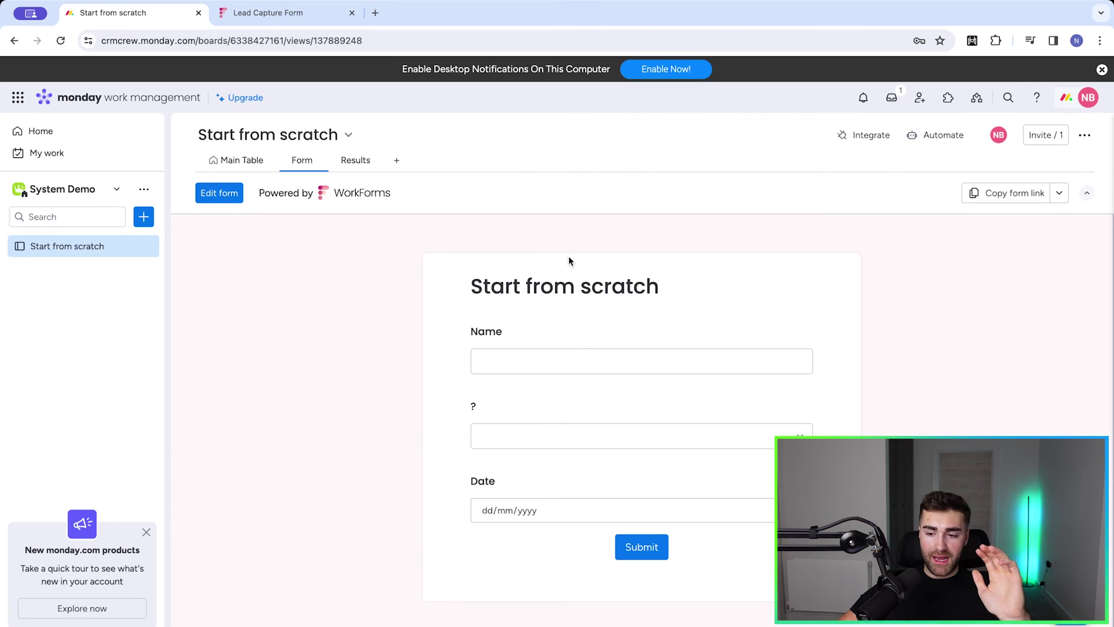
left_click(1059, 200)
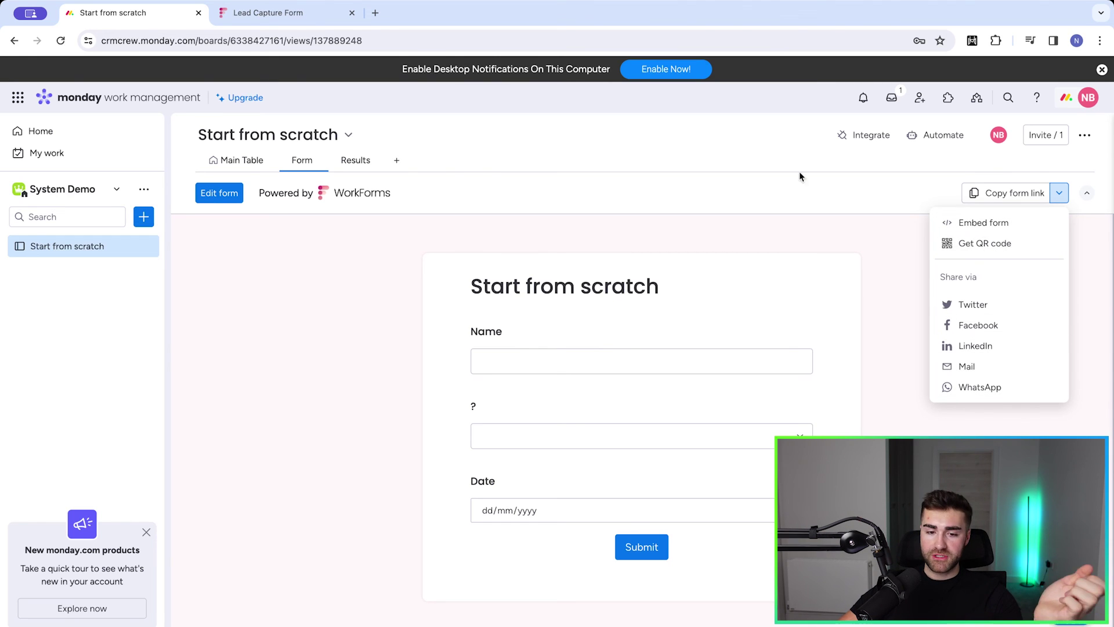
left_click(768, 198)
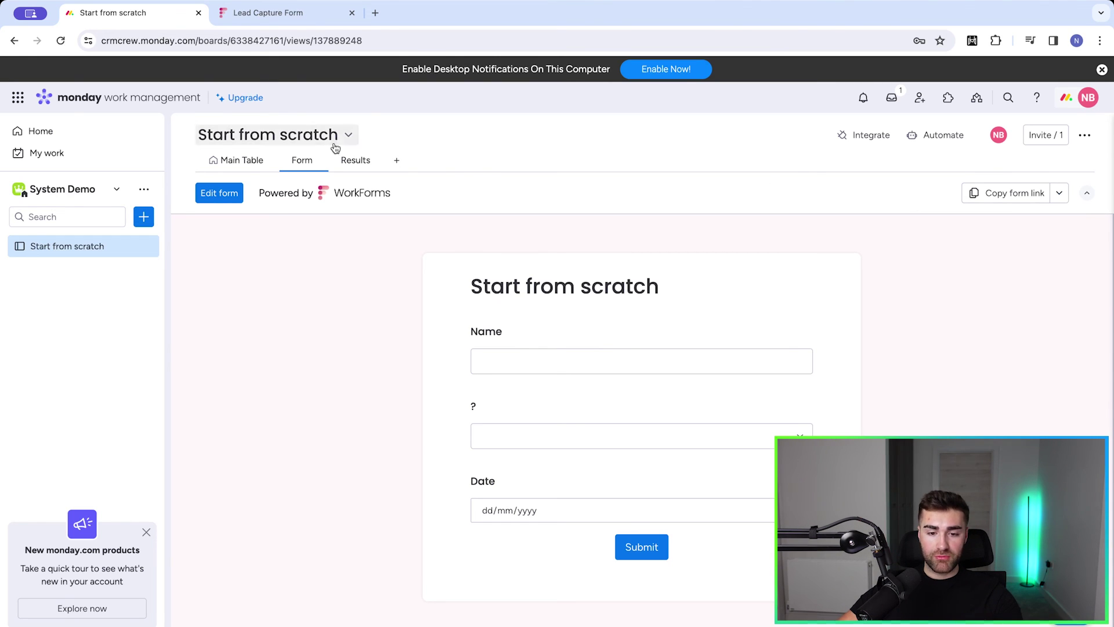
Review the board's Results view and Main Table, then return to the Form view.
left_click(347, 163)
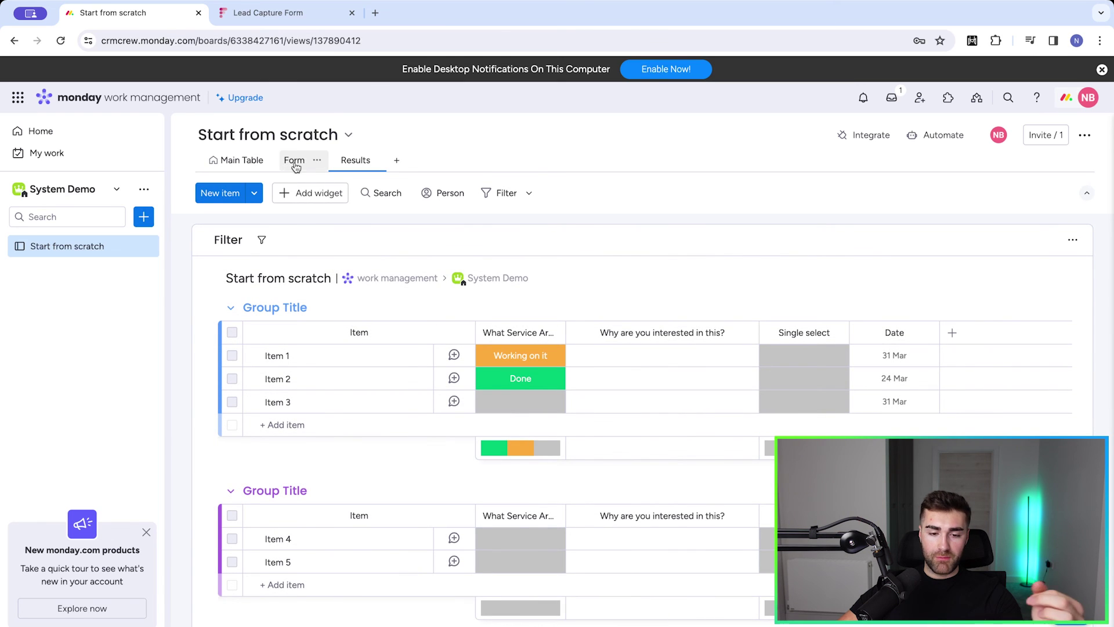
left_click(237, 163)
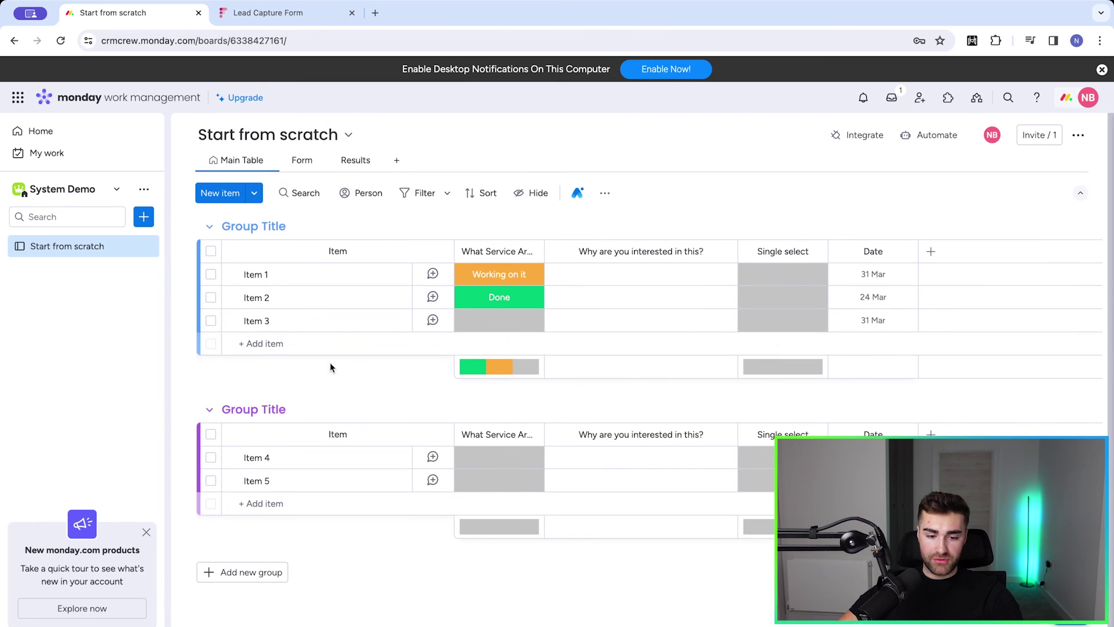
left_click(295, 161)
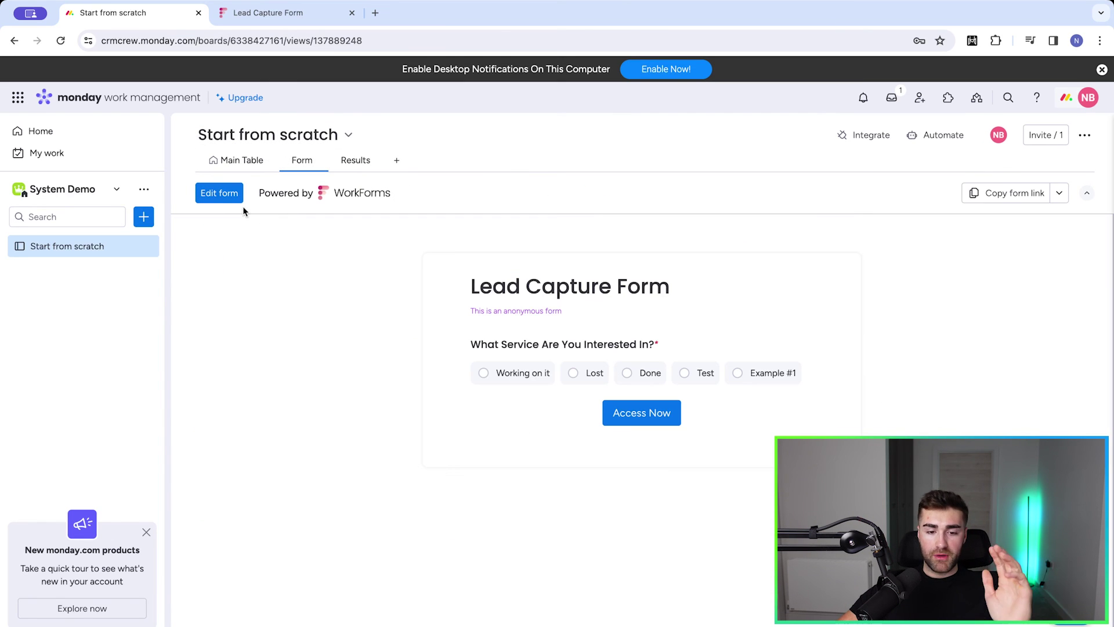